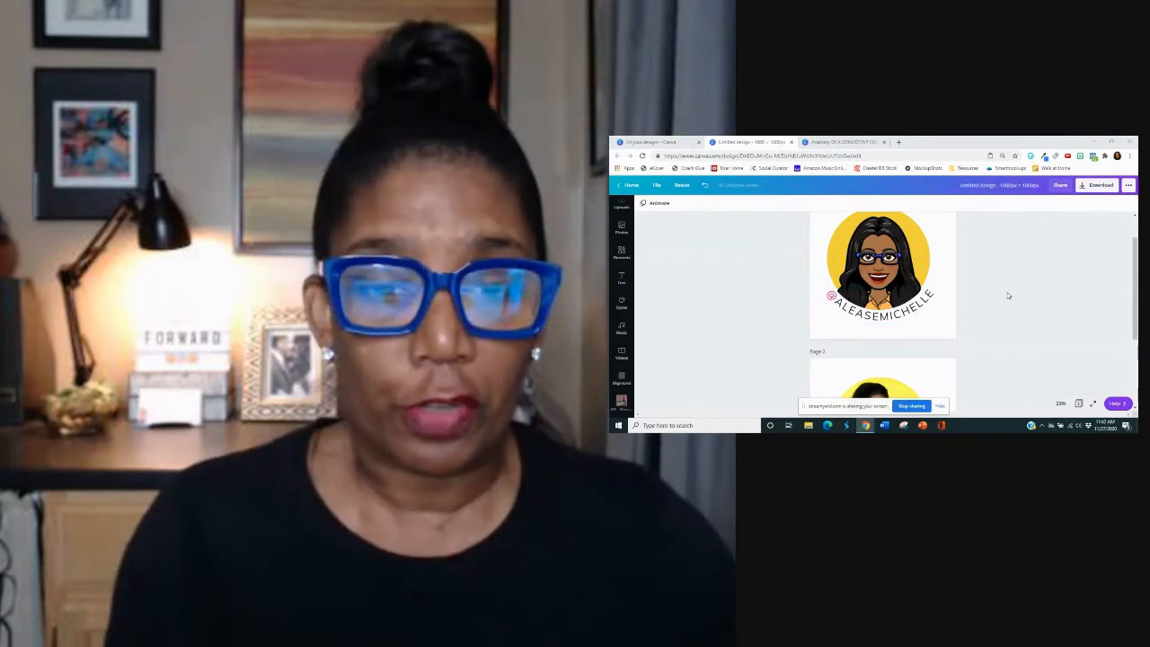
# Review the cartoon avatar and photo versions of the circular profile logo on the design's two pages.
pyautogui.scroll(-5, 1008, 296)
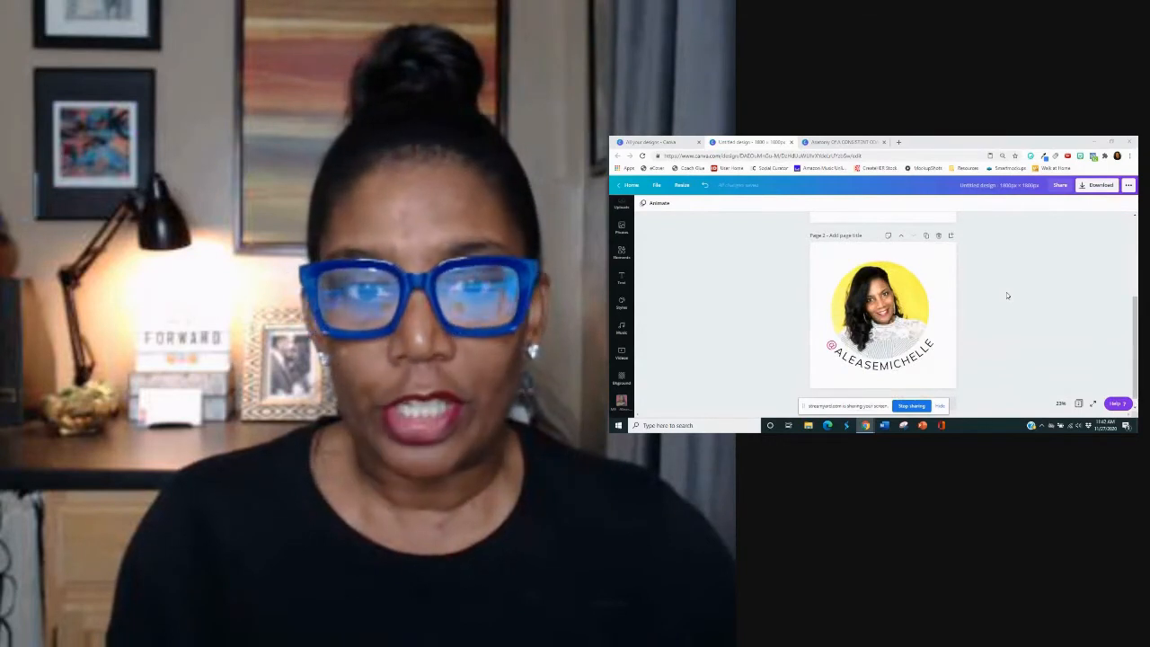
pyautogui.scroll(-1, 1002, 292)
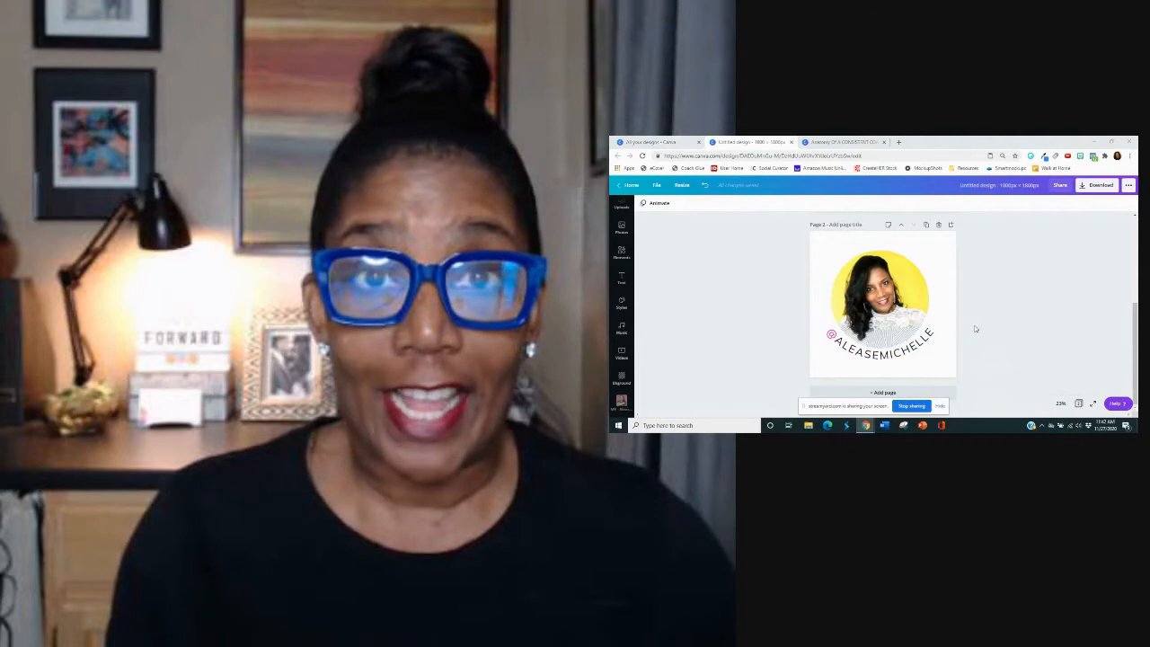
pyautogui.click(940, 406)
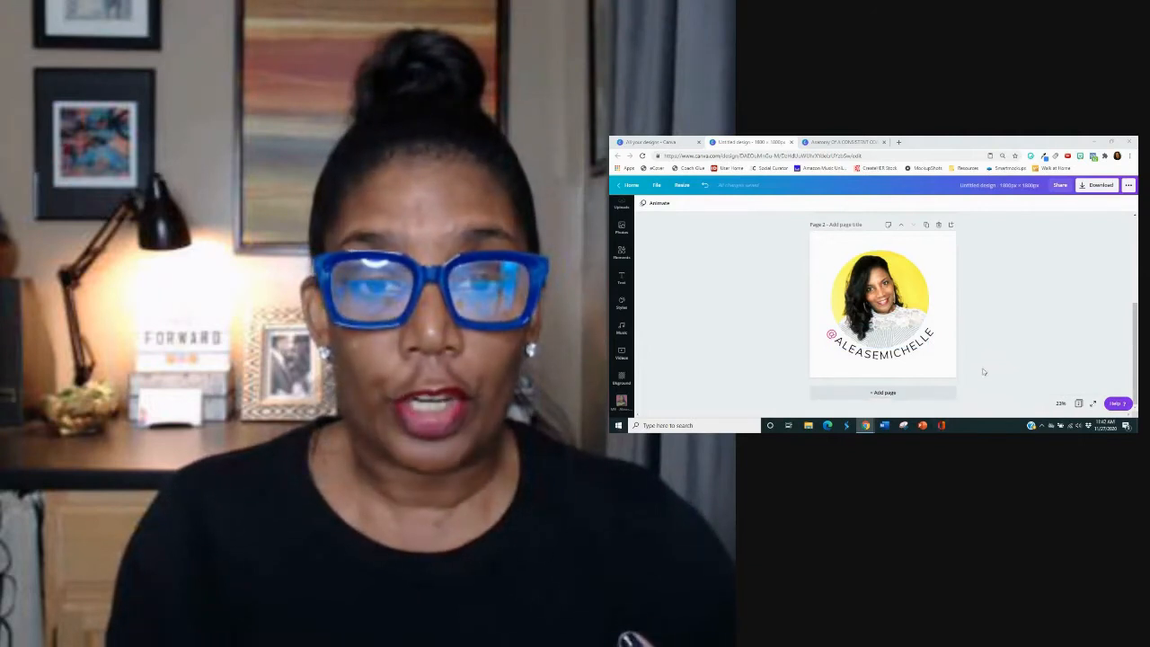
pyautogui.scroll(3, 1003, 355)
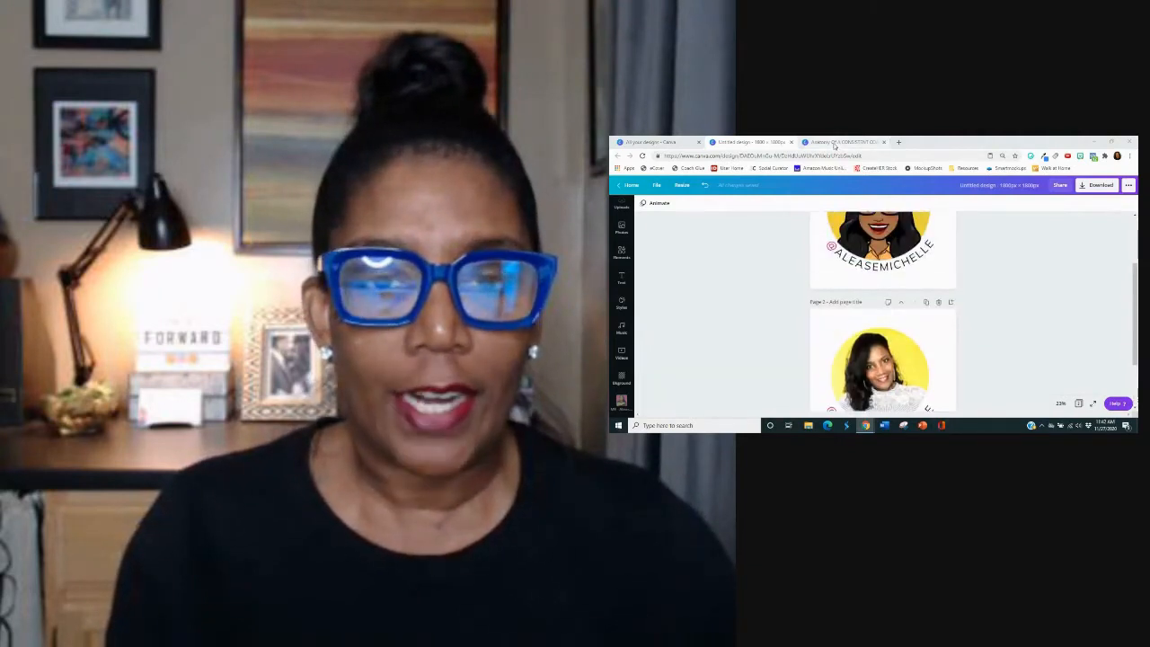
# Open the Anatomy Of A CONSISTENT COACH design and examine how the avatar logo is used on its pages.
pyautogui.click(835, 144)
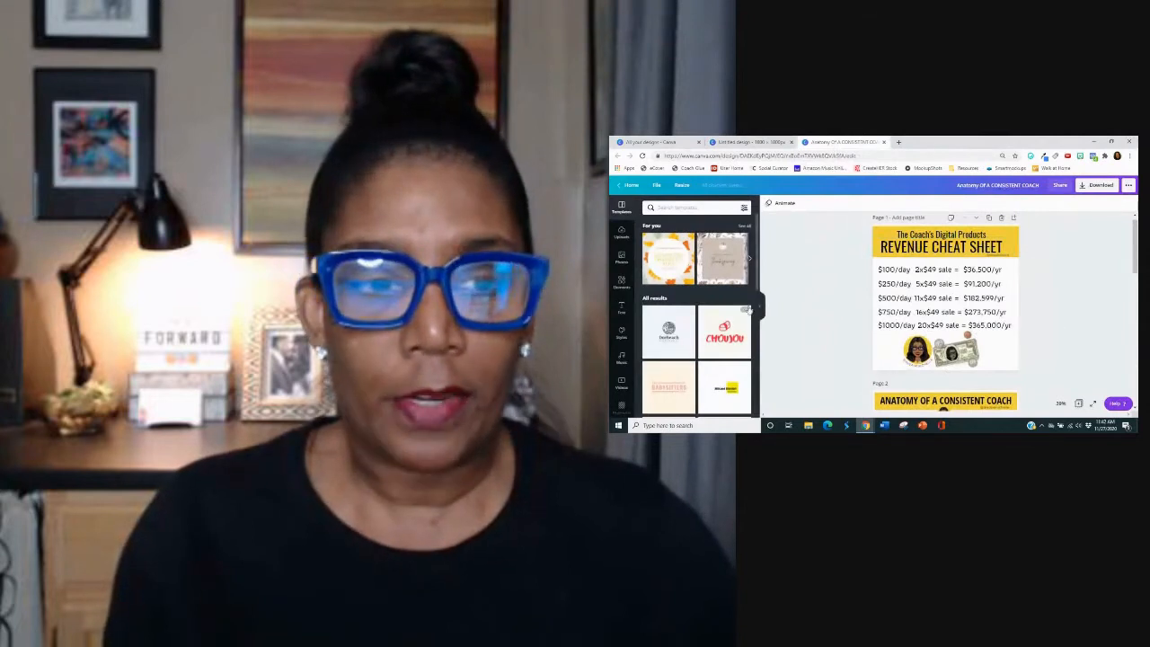
pyautogui.click(760, 309)
pyautogui.scroll(-2, 994, 327)
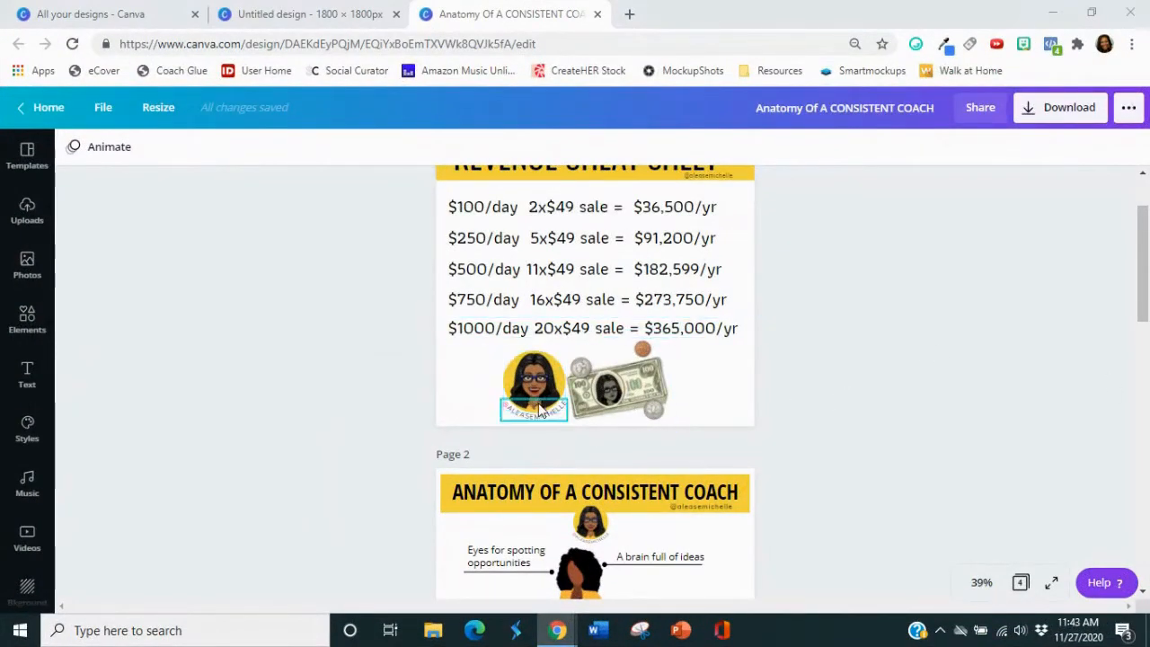
pyautogui.scroll(1, 836, 433)
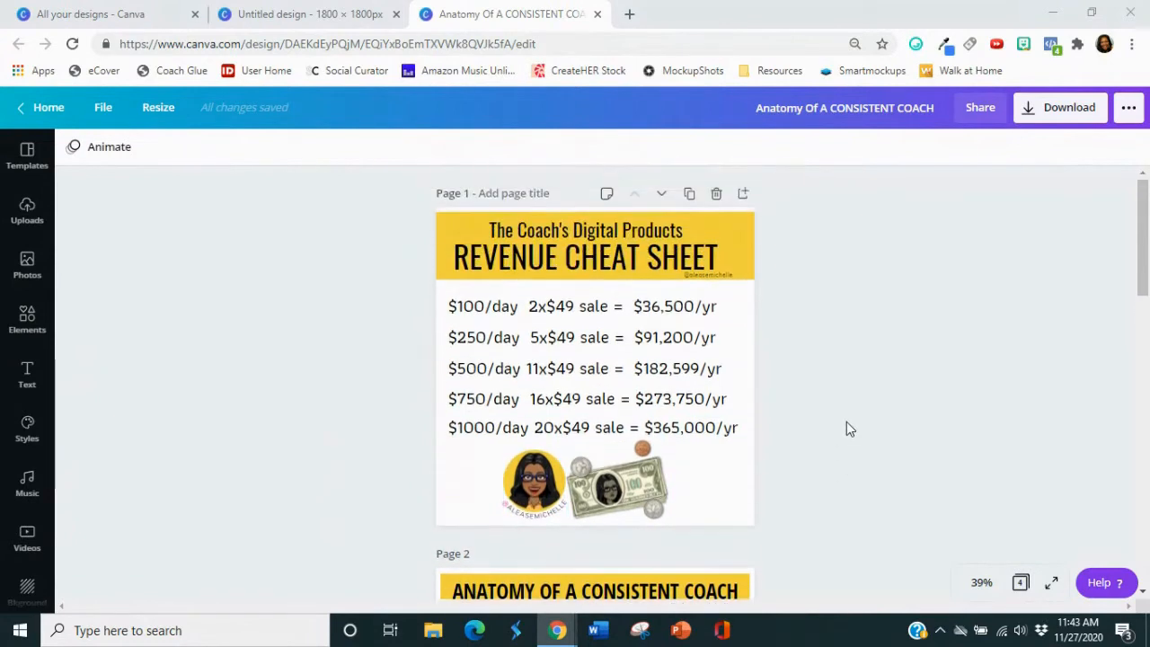
pyautogui.scroll(-3, 847, 420)
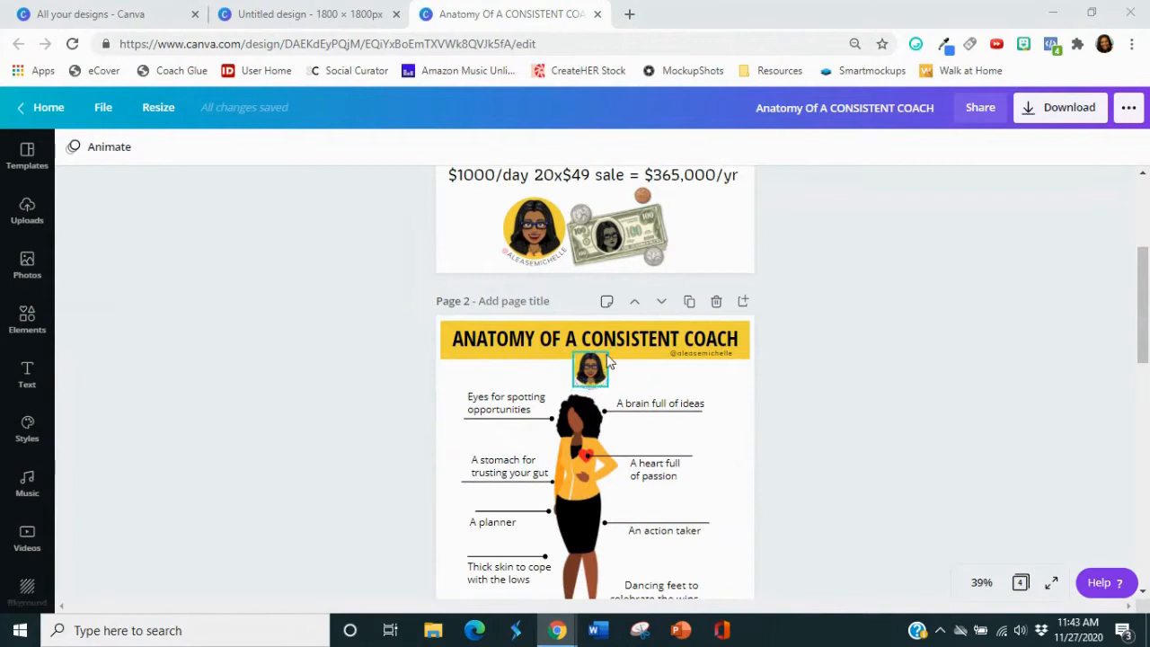
pyautogui.scroll(-1, 854, 399)
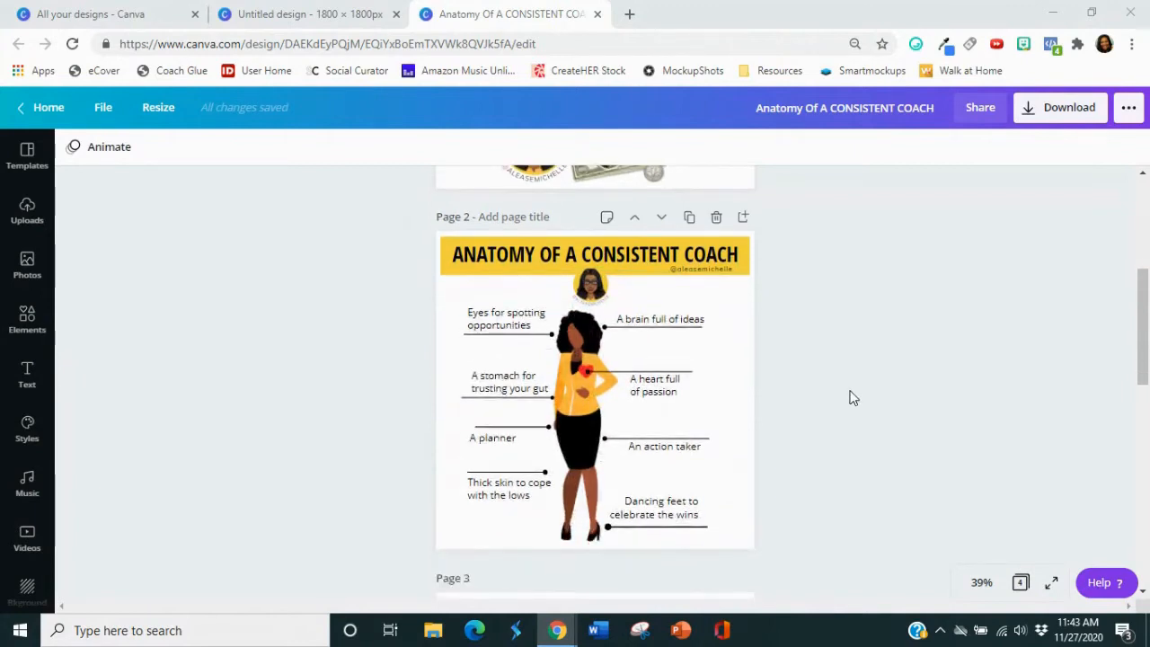
pyautogui.scroll(-4, 853, 398)
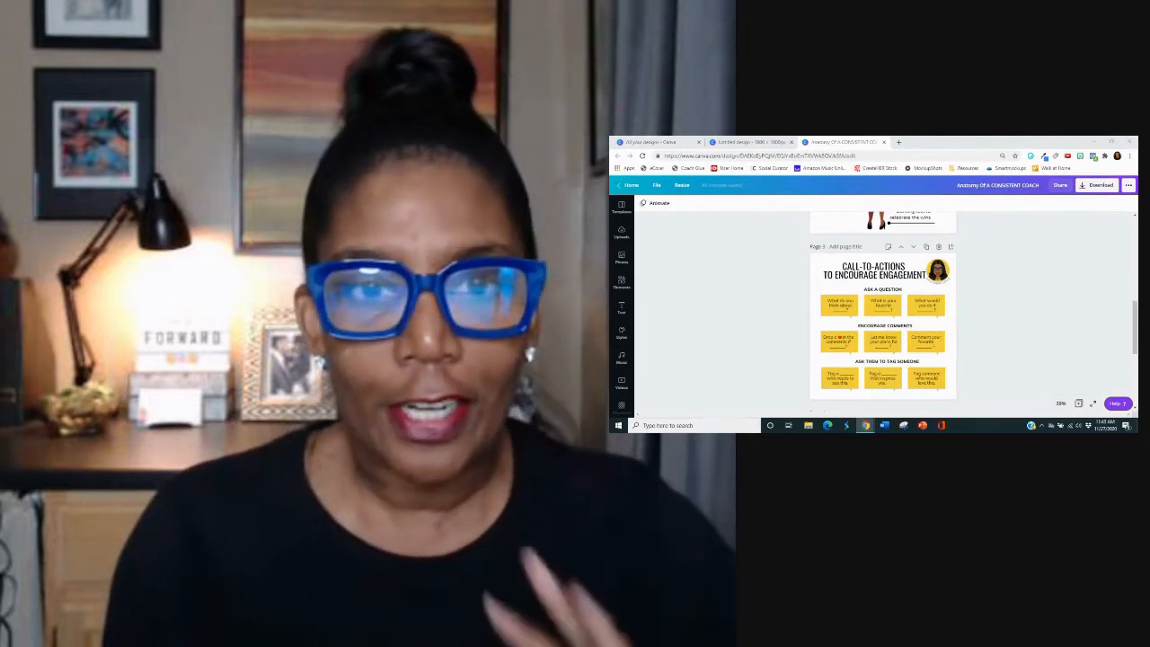
# Return to the untitled 1800 × 1800 px design and compare its two profile logo pages.
pyautogui.click(751, 144)
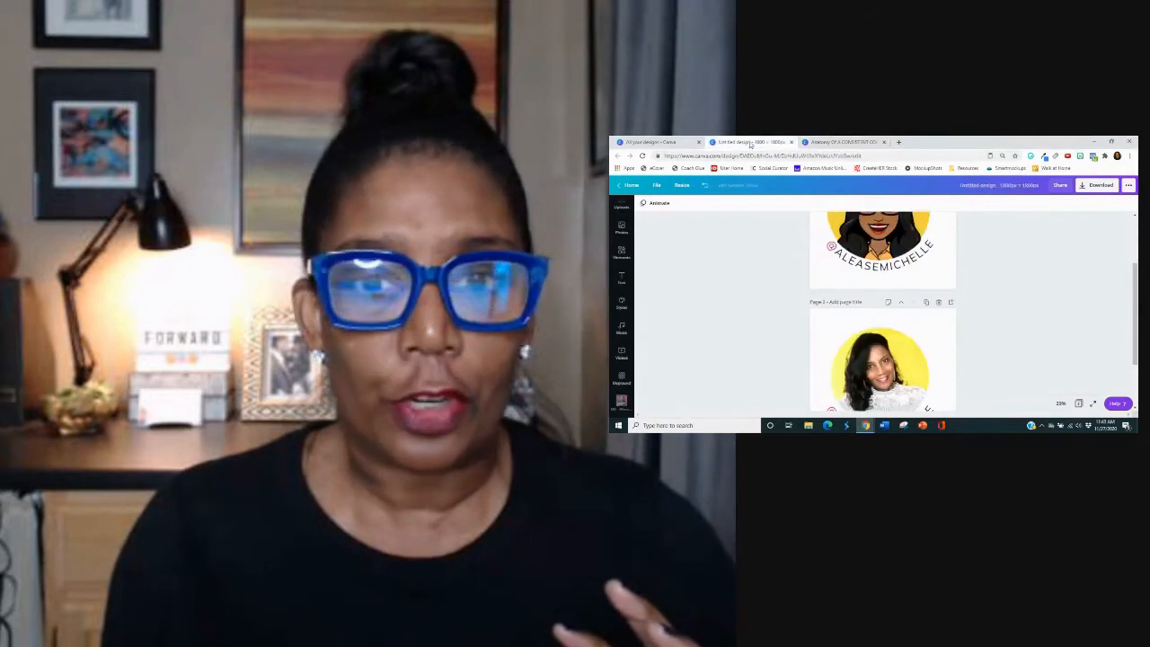
pyautogui.scroll(-2, 1038, 314)
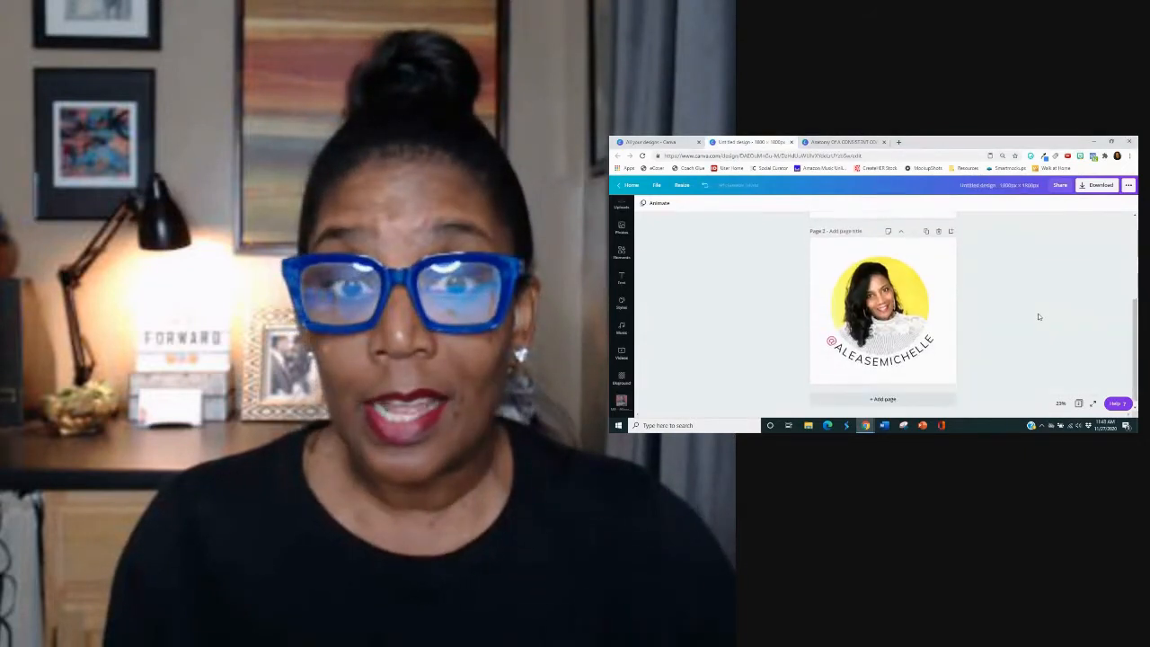
pyautogui.scroll(3, 1039, 316)
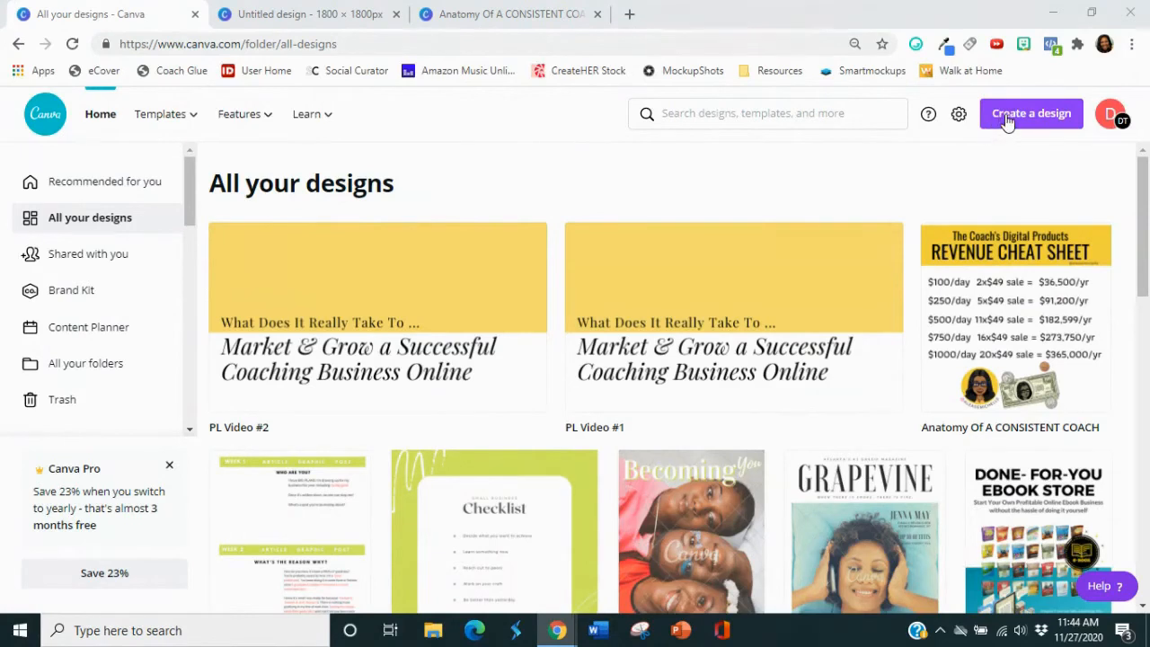
# Create a new blank design using the Logo format from the All your designs page.
pyautogui.click(1011, 121)
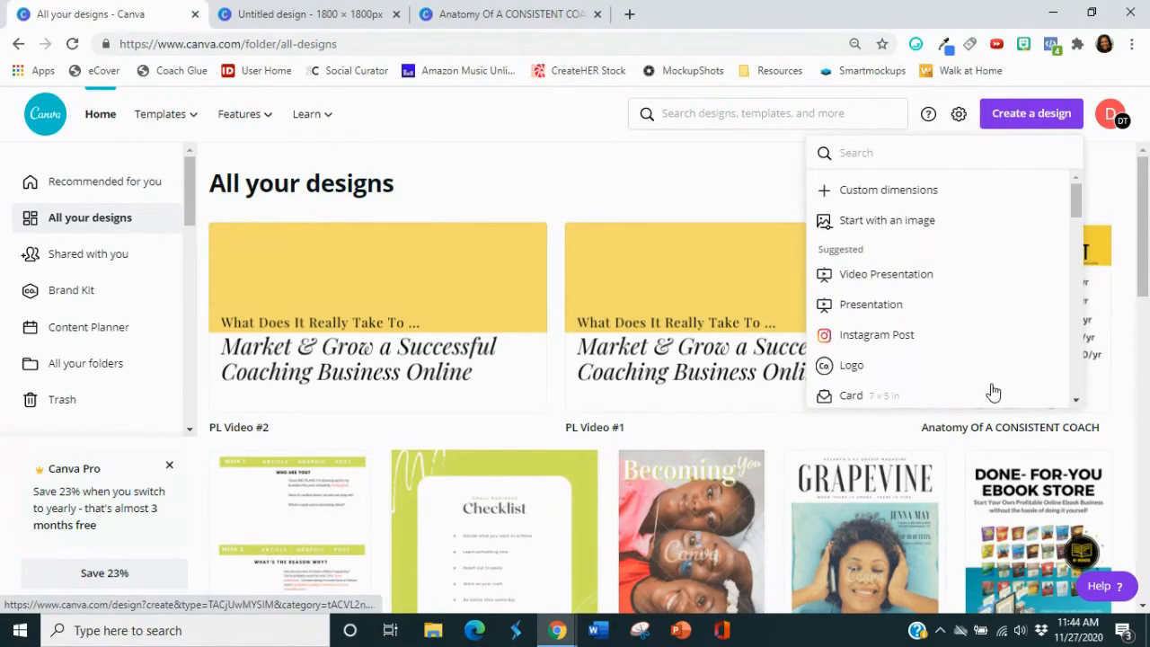
pyautogui.click(905, 368)
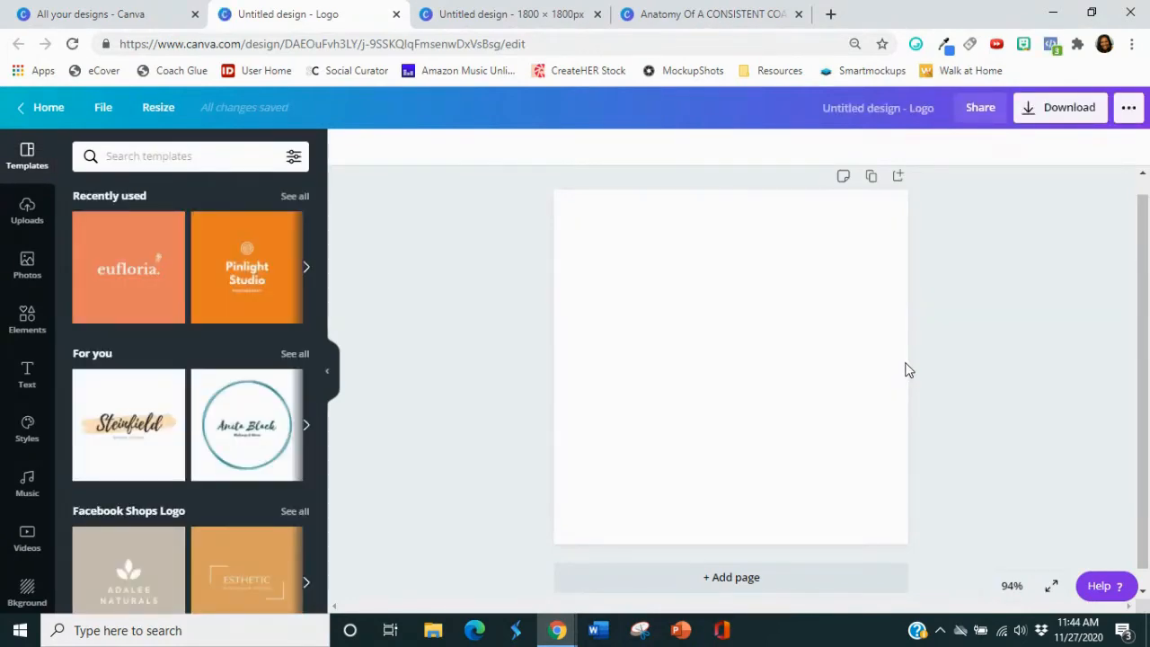
# Check the finished avatar logo in the 1800 × 1800 px design and return to the blank Logo design.
pyautogui.click(519, 11)
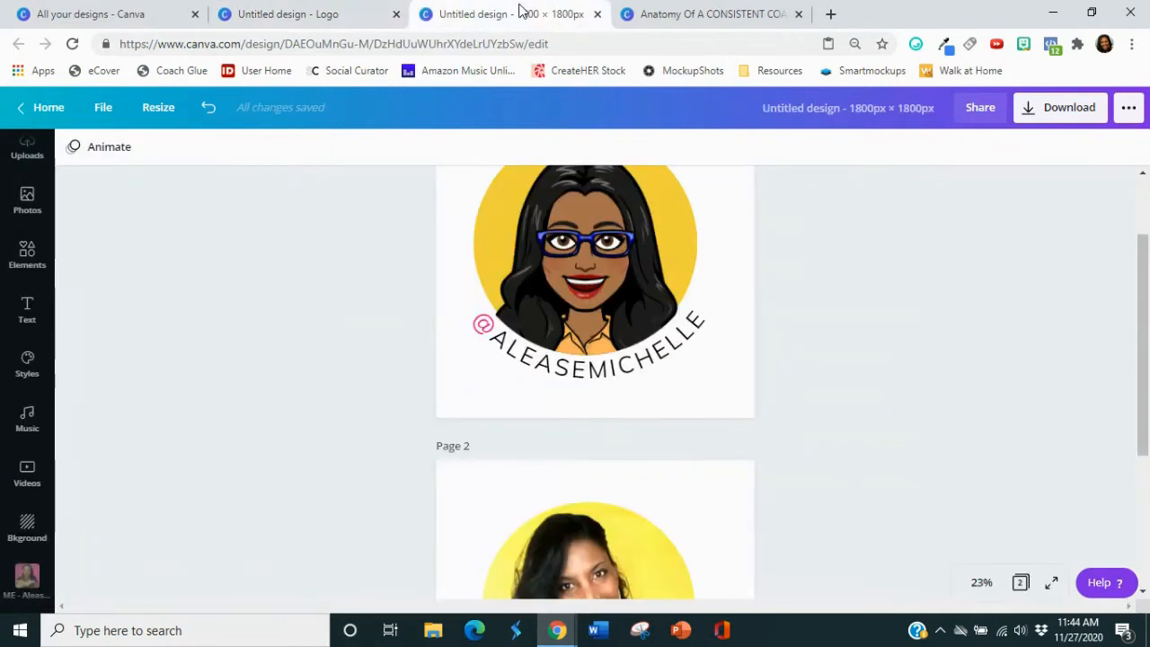
pyautogui.scroll(1, 867, 386)
pyautogui.scroll(-1, 860, 382)
pyautogui.scroll(1, 844, 369)
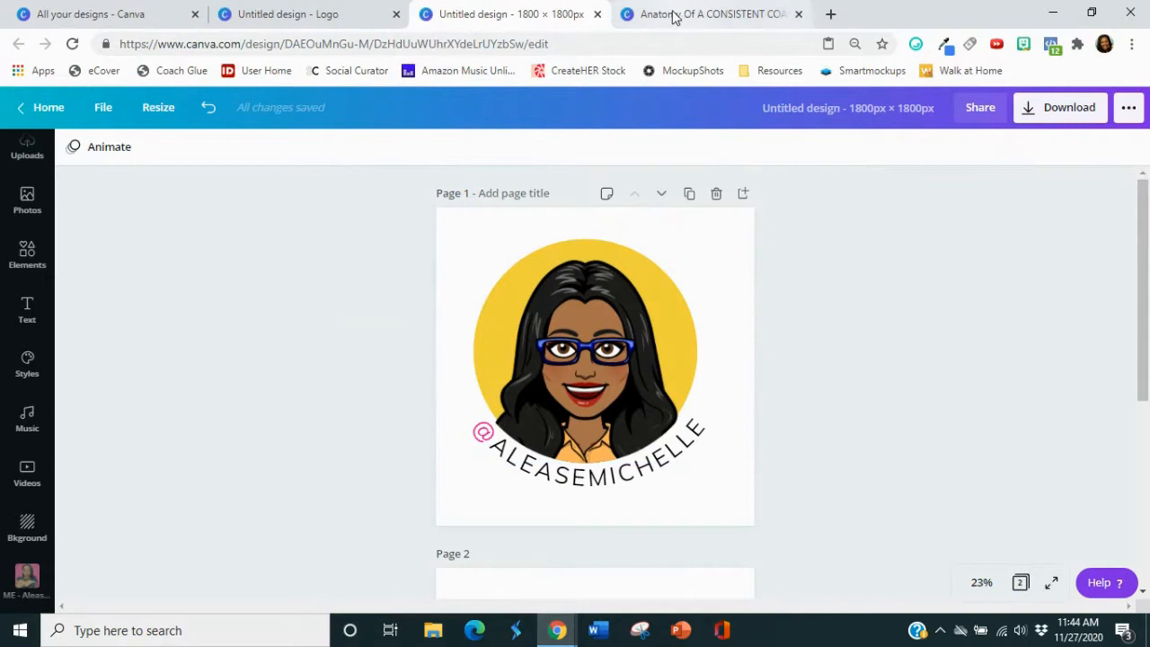
pyautogui.click(319, 22)
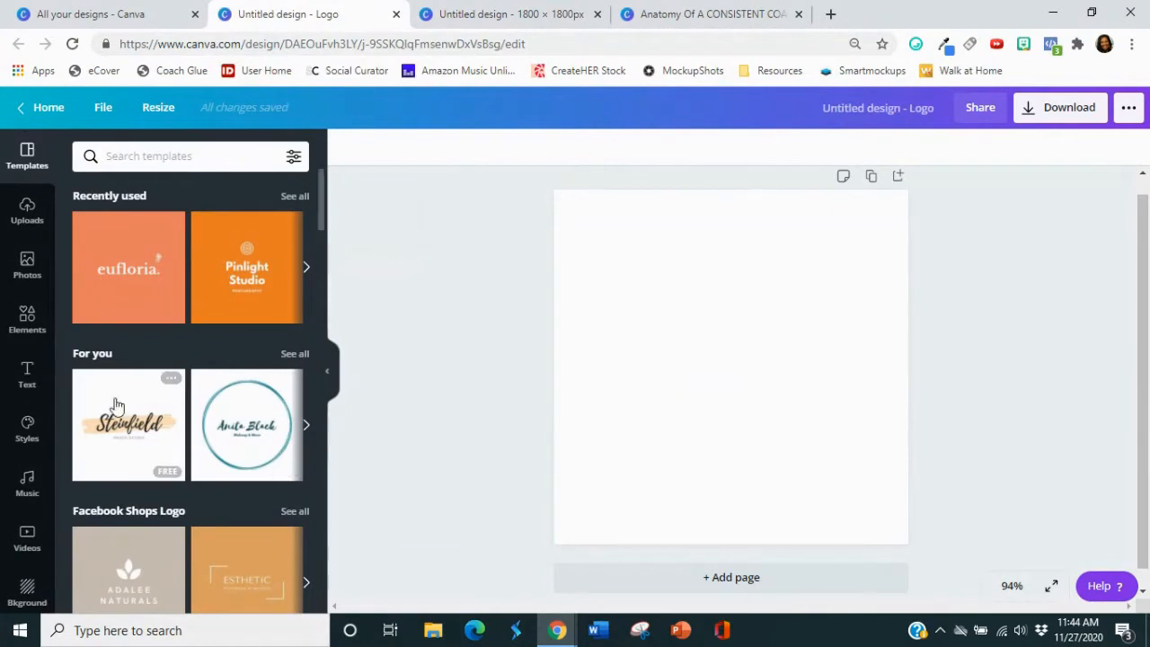
# Add a circle shape to the blank logo page and enlarge it to fill most of the canvas.
pyautogui.click(28, 321)
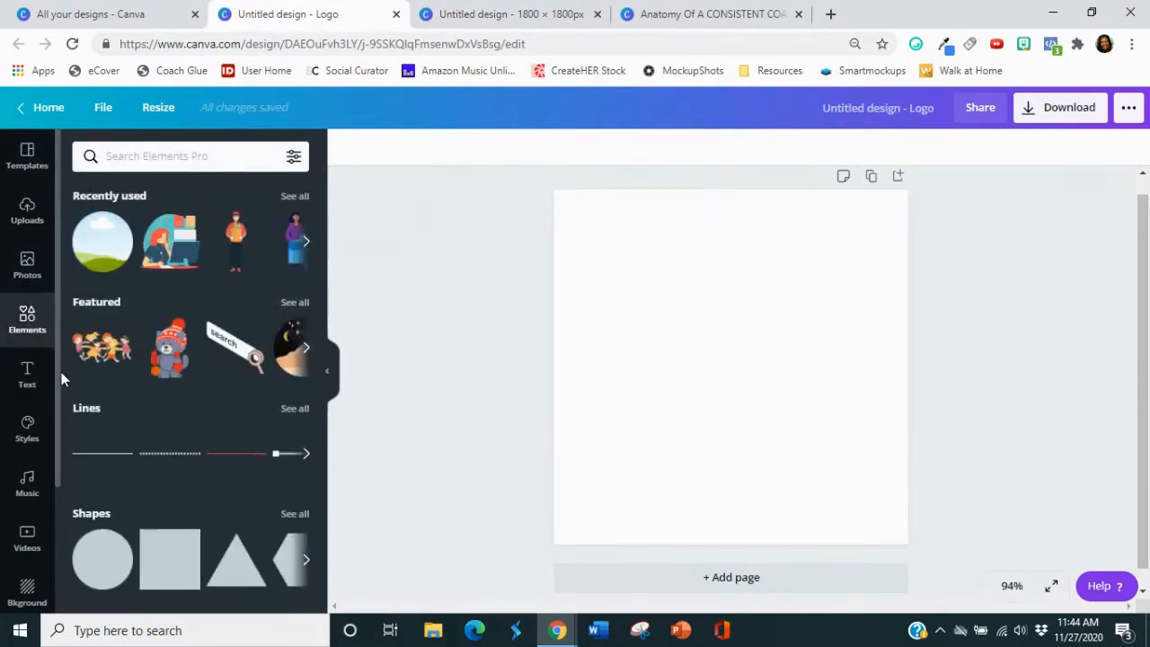
pyautogui.scroll(-1, 126, 539)
pyautogui.click(101, 476)
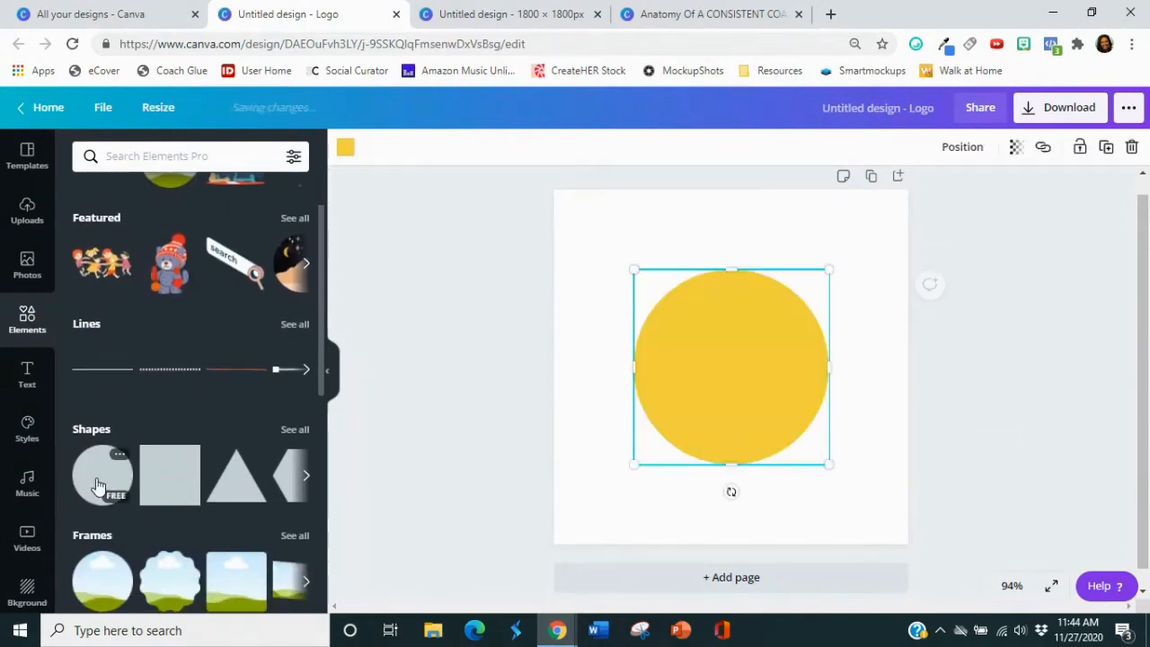
pyautogui.moveTo(637, 272); pyautogui.dragTo(588, 226)
pyautogui.moveTo(833, 474); pyautogui.dragTo(873, 508)
pyautogui.moveTo(585, 228); pyautogui.dragTo(582, 218)
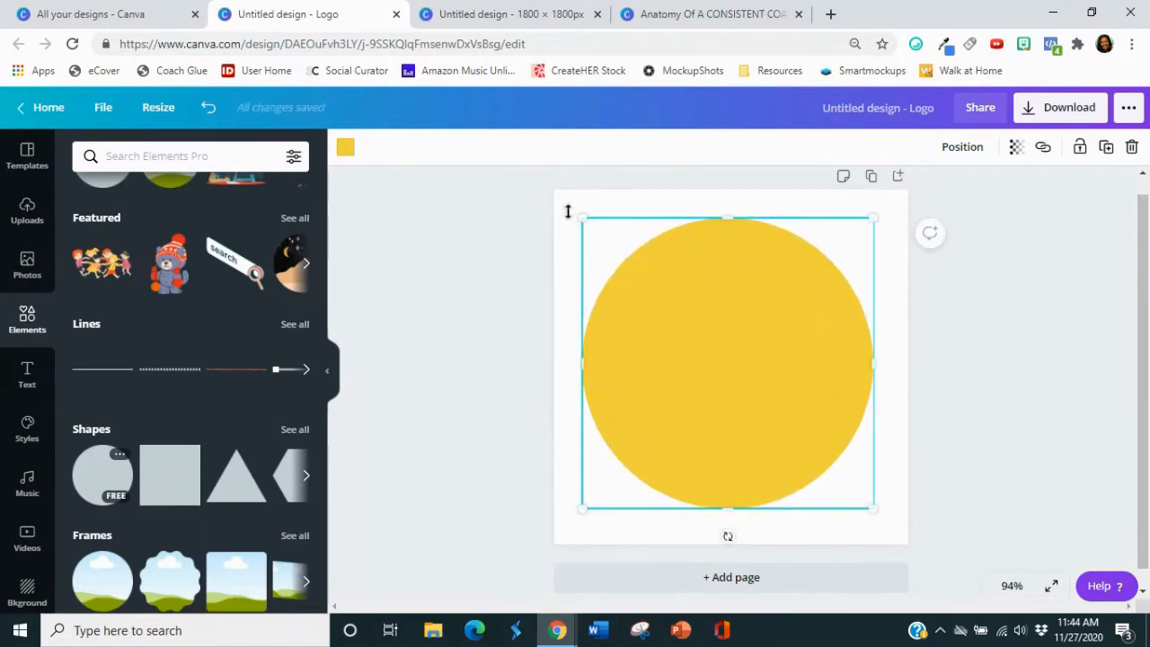
# Try a light gray fill on the circle and restore its yellow document color.
pyautogui.click(346, 148)
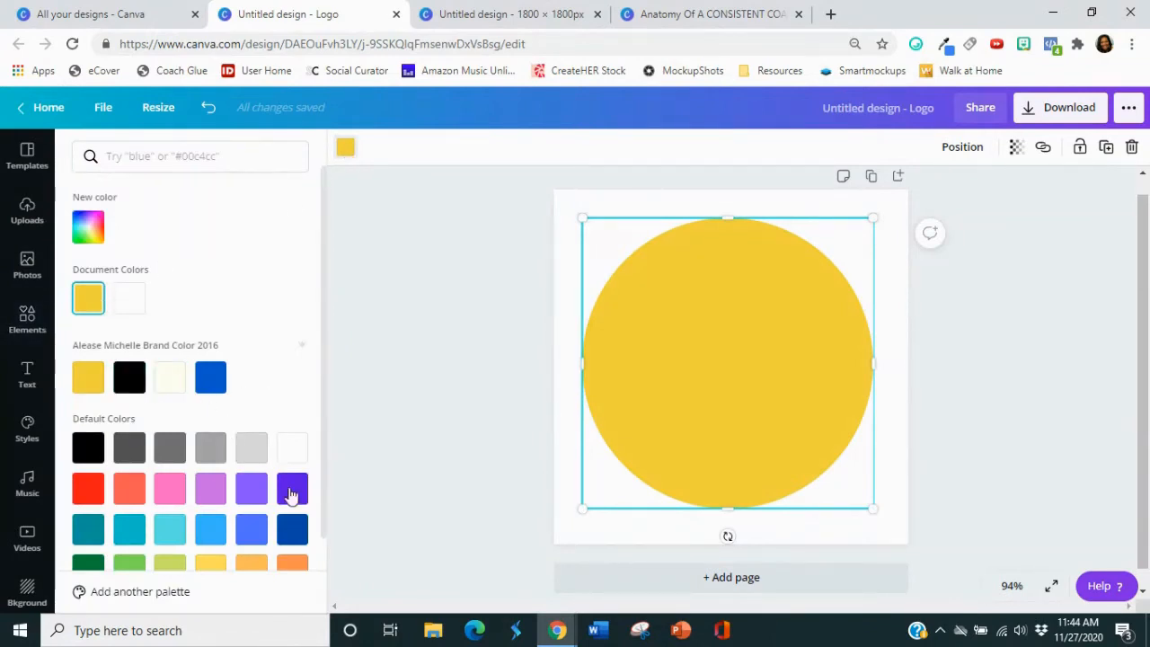
pyautogui.click(252, 482)
pyautogui.click(252, 452)
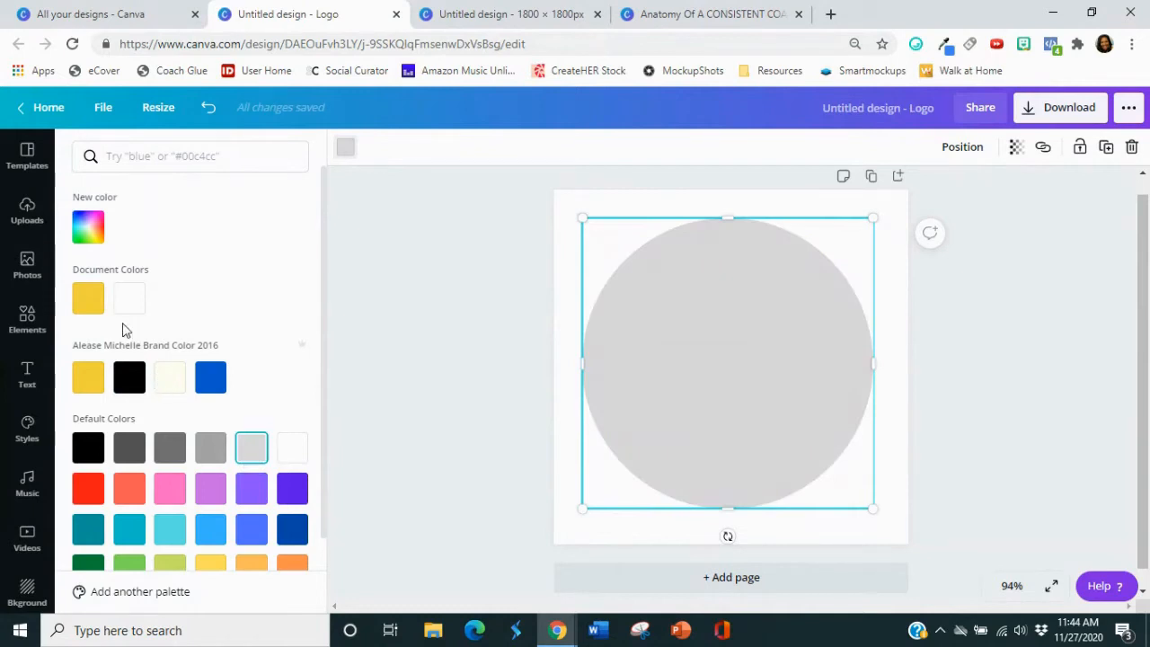
pyautogui.click(89, 300)
pyautogui.click(366, 341)
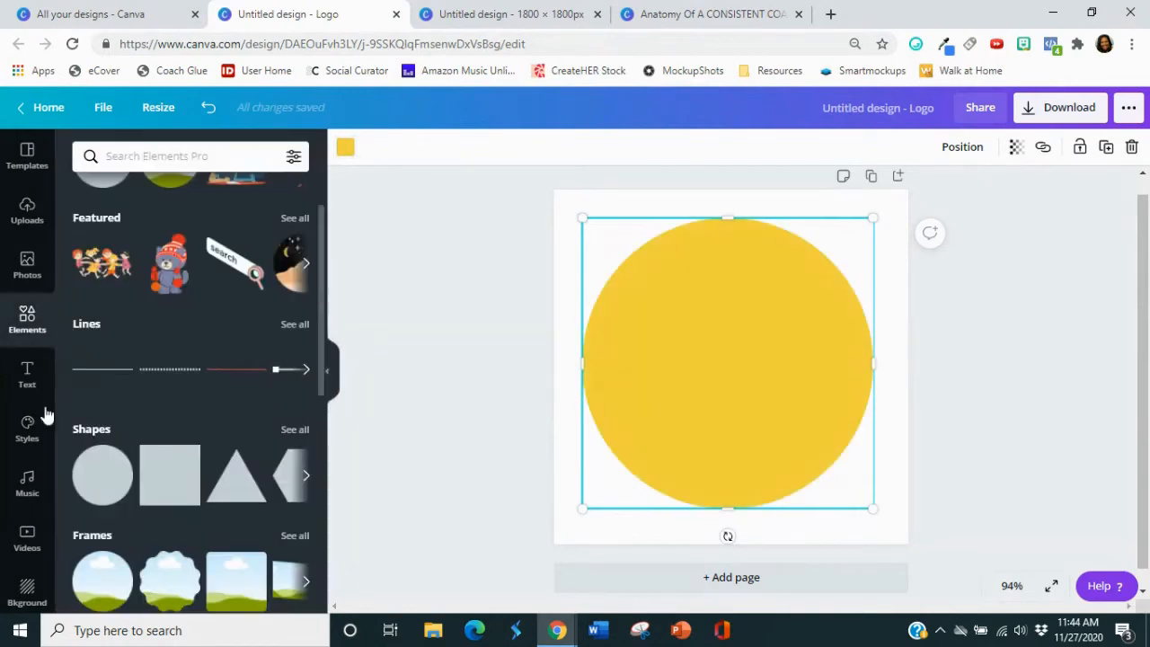
# Open the Bitmoji integration from the additional apps.
pyautogui.scroll(-2, 13, 464)
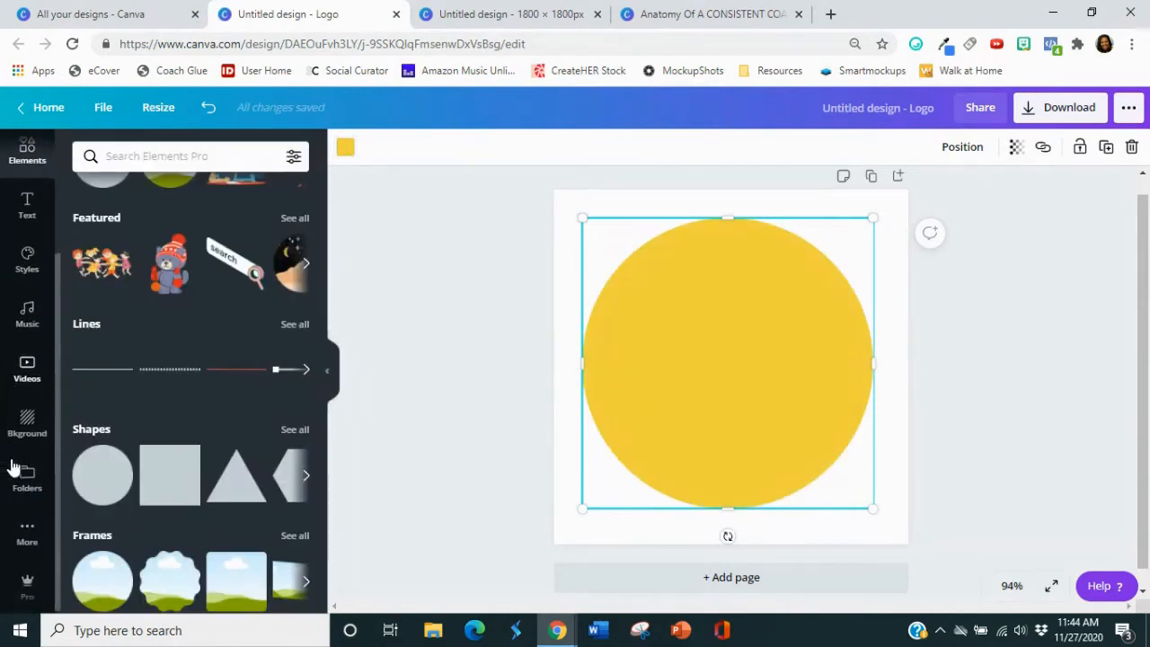
pyautogui.click(27, 532)
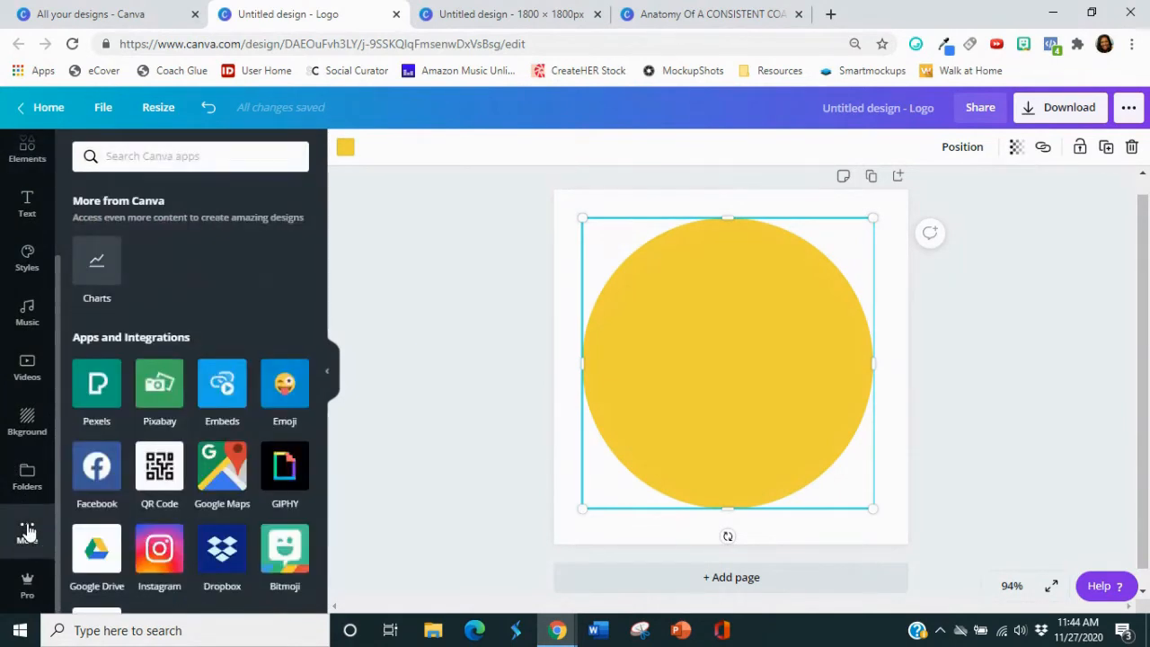
pyautogui.scroll(-1, 243, 467)
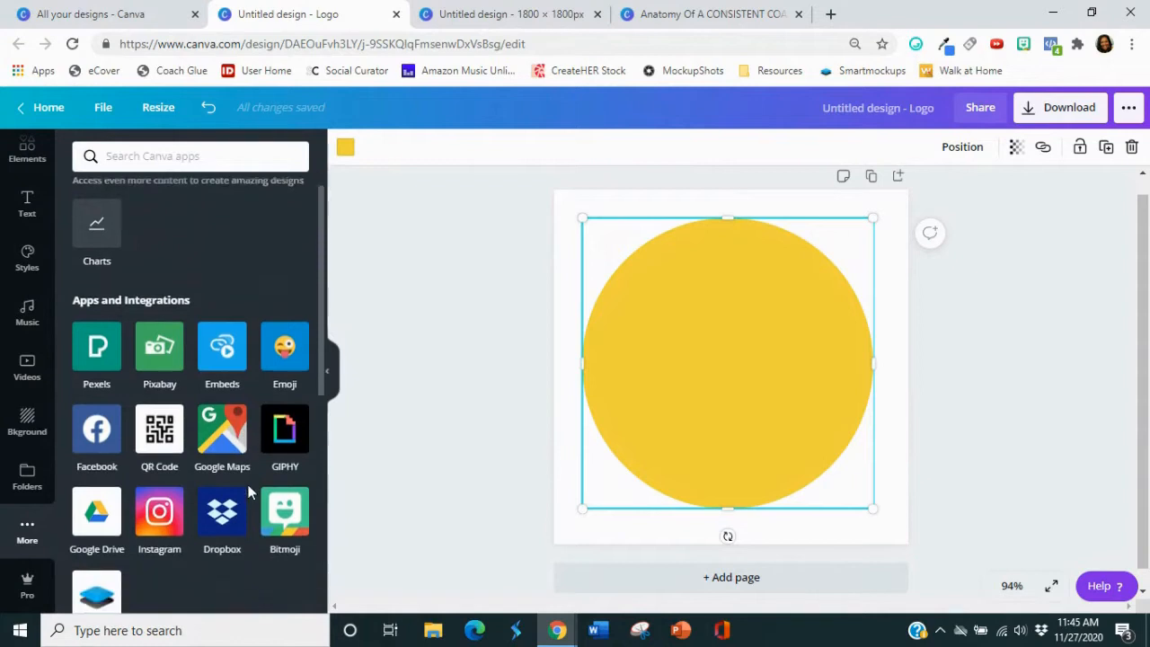
pyautogui.click(283, 468)
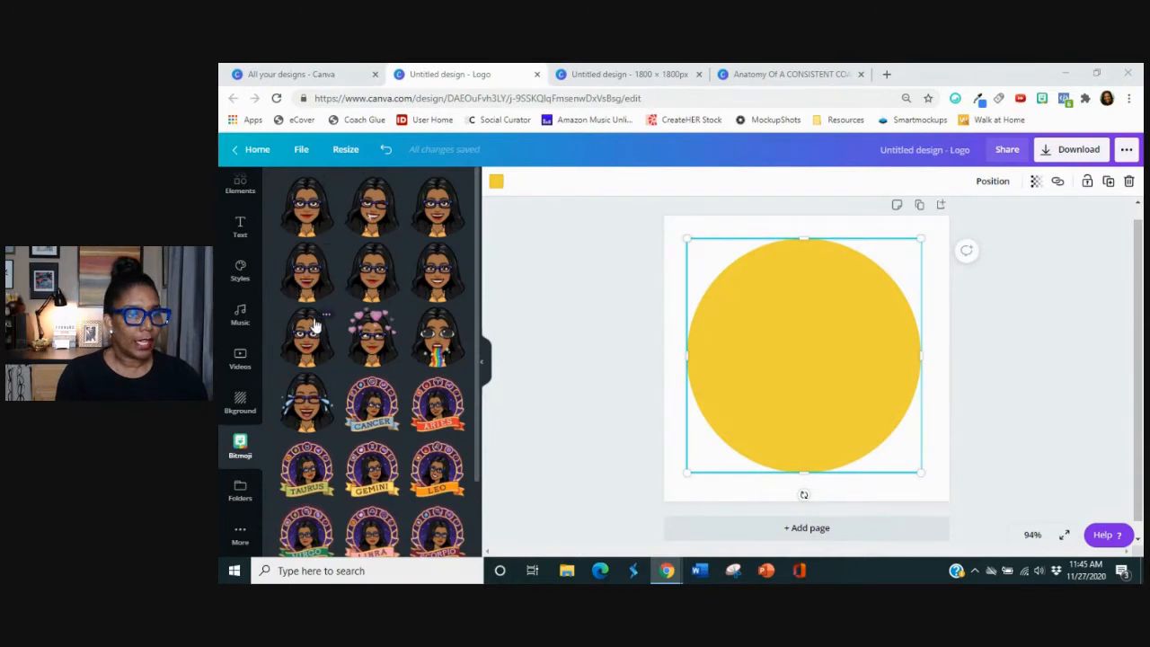
# Browse the Bitmoji stickers and add the winking avatar with glasses to the logo page.
pyautogui.scroll(-5, 350, 336)
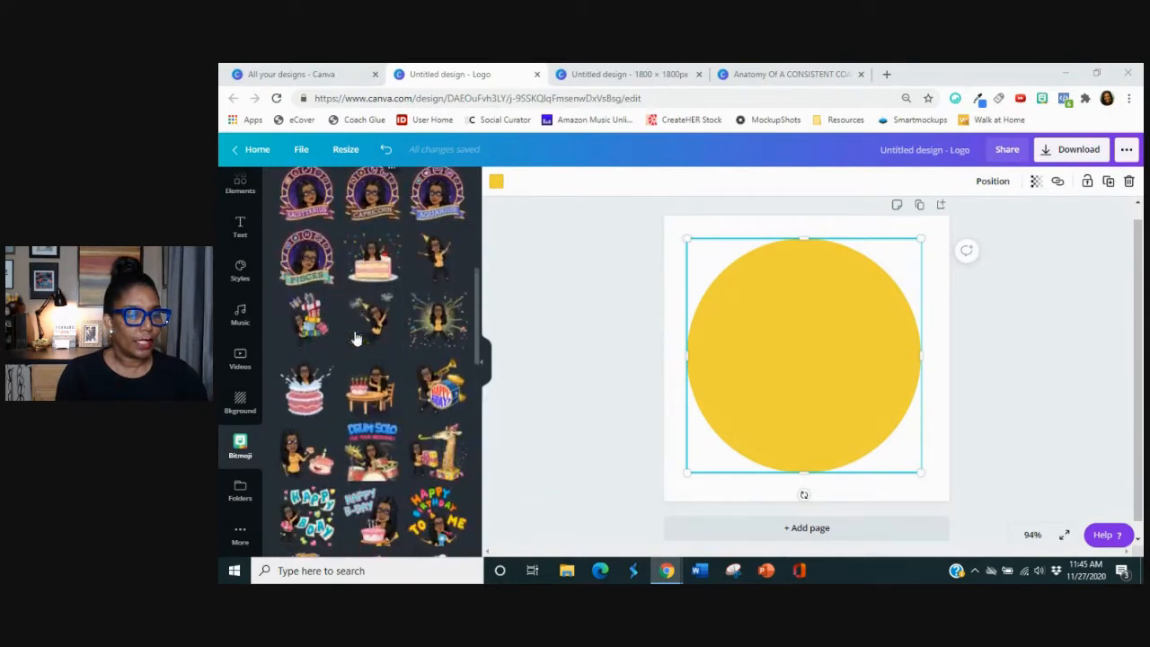
pyautogui.scroll(5, 356, 339)
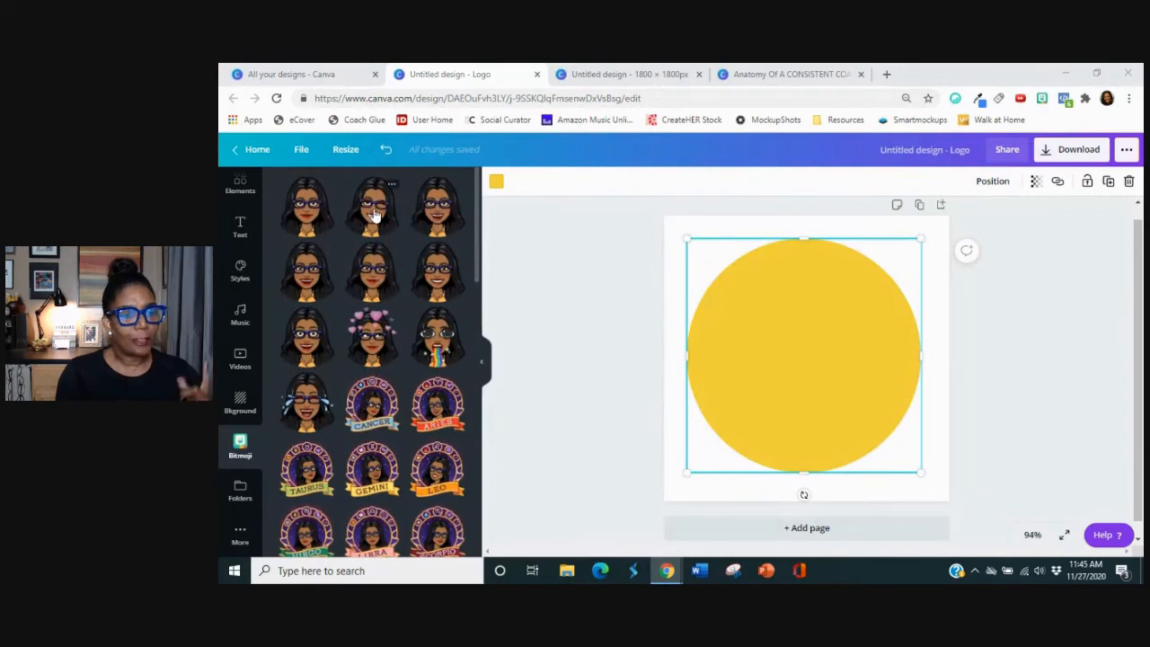
pyautogui.click(375, 215)
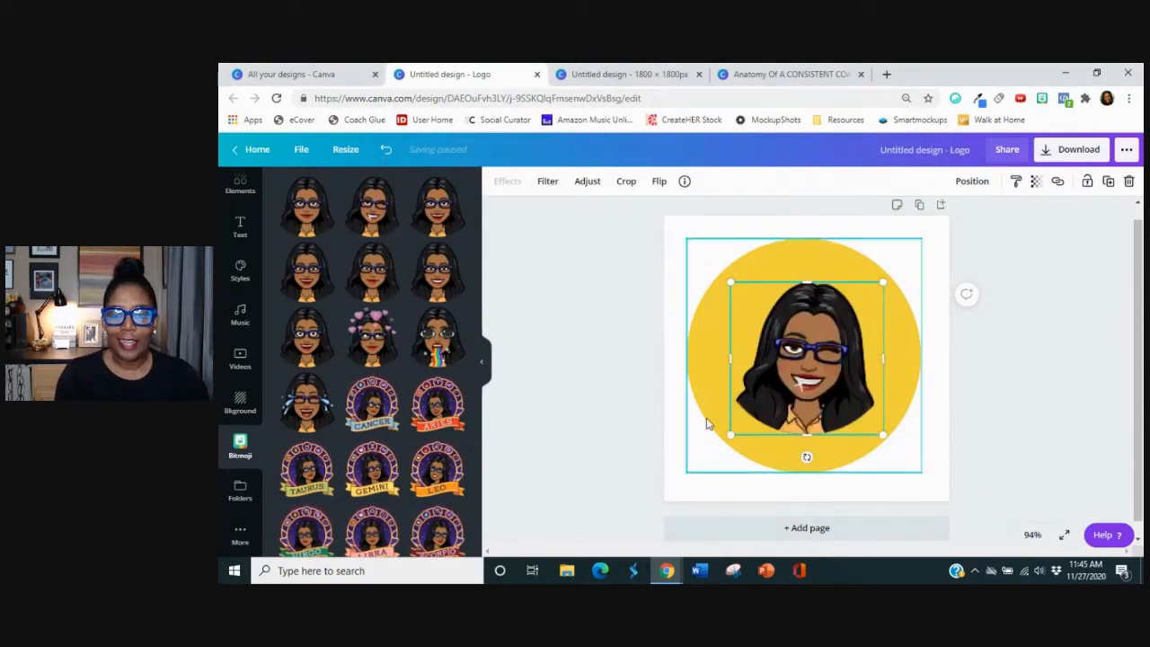
# Enlarge the winking avatar and position it so its shoulders meet the lower edge of the yellow circle.
pyautogui.moveTo(730, 435); pyautogui.dragTo(701, 464)
pyautogui.moveTo(883, 283); pyautogui.dragTo(899, 266)
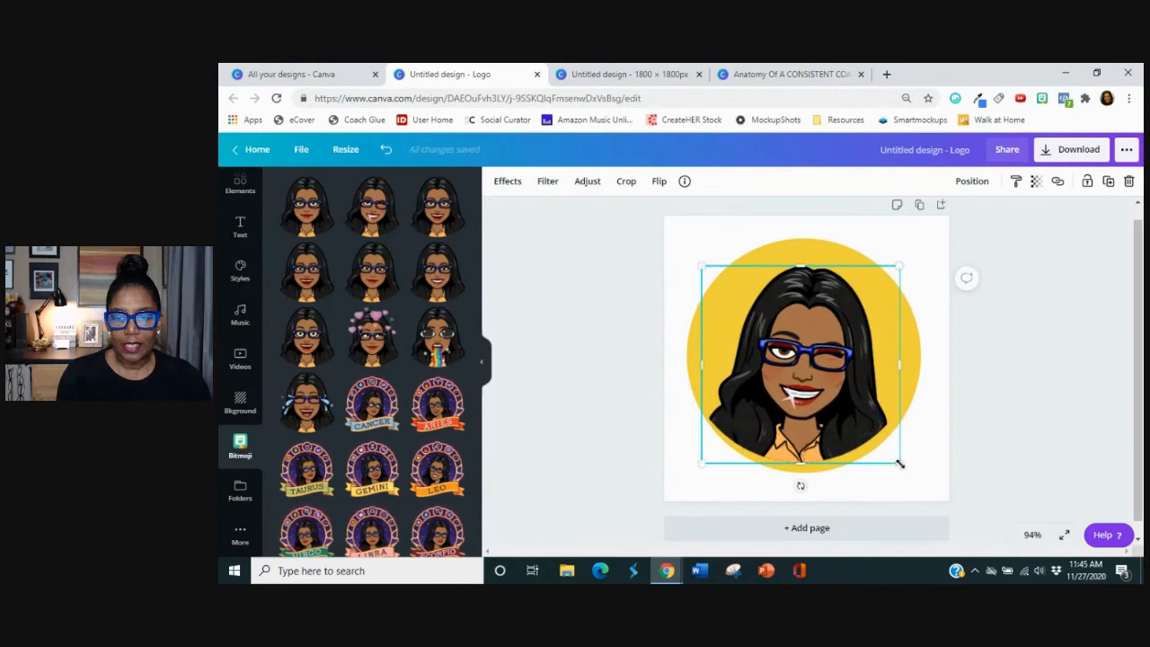
pyautogui.moveTo(901, 464); pyautogui.dragTo(905, 471)
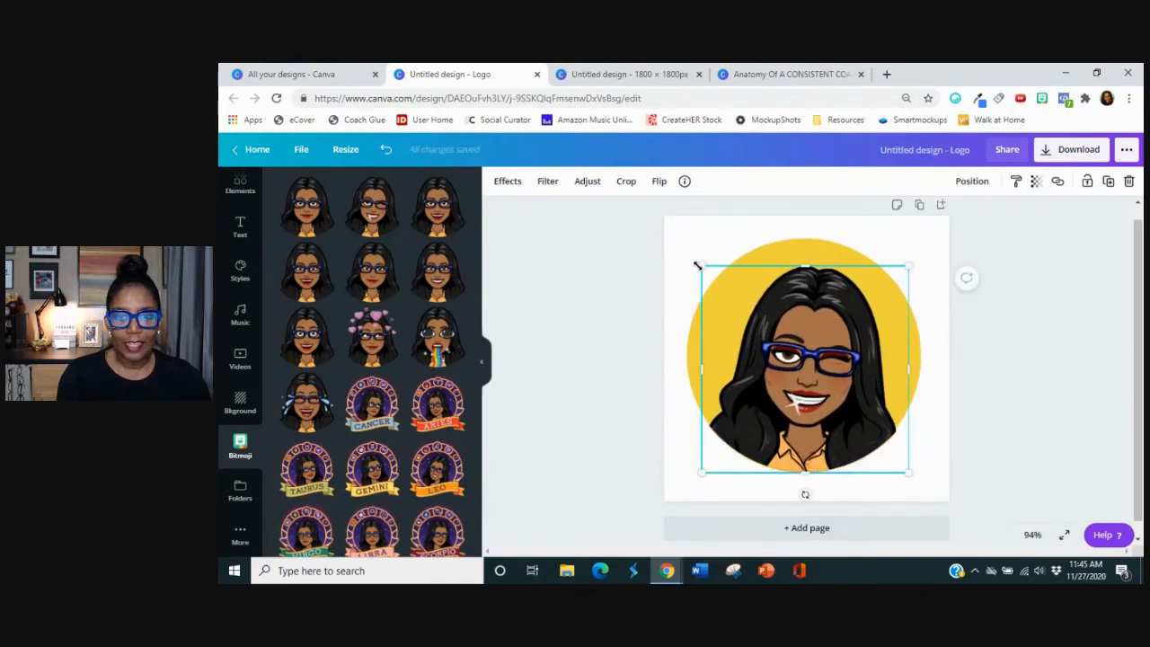
pyautogui.moveTo(696, 263); pyautogui.dragTo(691, 257)
pyautogui.moveTo(821, 351); pyautogui.dragTo(820, 348)
pyautogui.click(1039, 401)
# Group the avatar with the yellow circle, then move the group up and shrink it slightly on the page.
pyautogui.moveTo(643, 233); pyautogui.dragTo(961, 463)
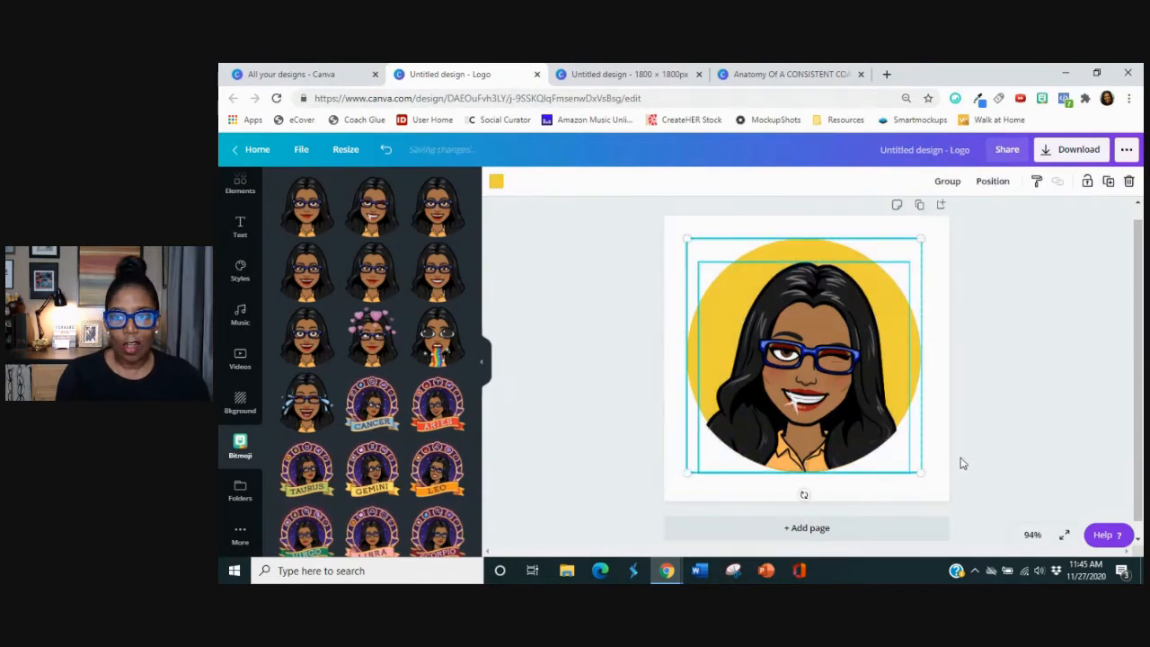
pyautogui.click(946, 183)
pyautogui.moveTo(860, 383); pyautogui.dragTo(858, 372)
pyautogui.moveTo(919, 464); pyautogui.dragTo(911, 450)
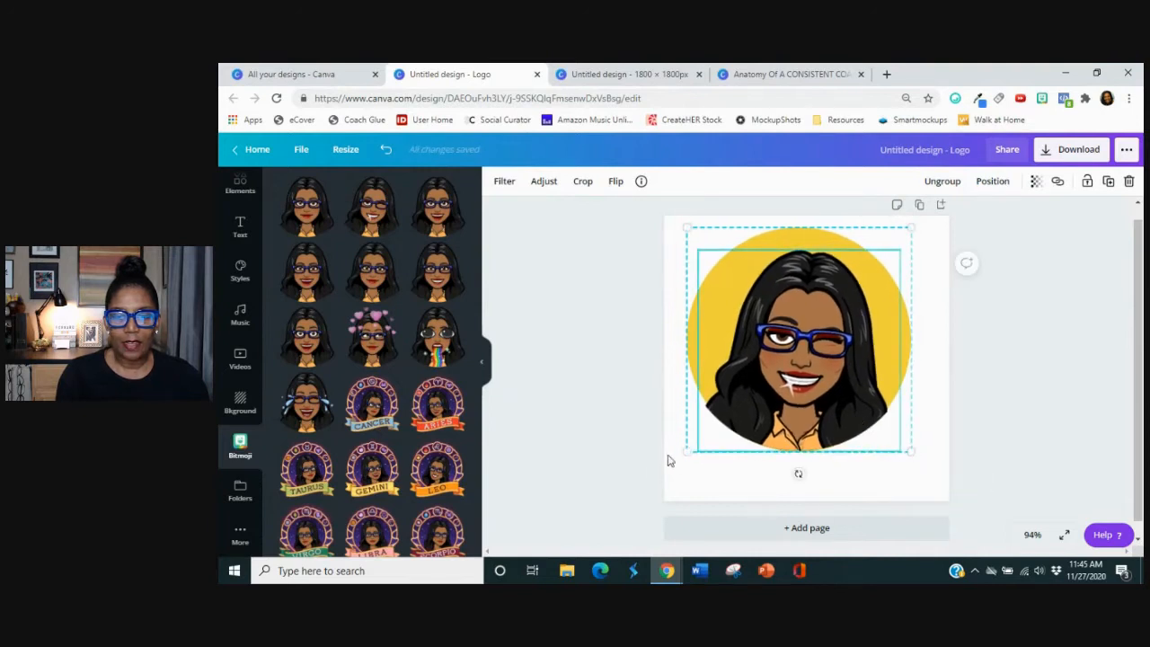
# Shrink the avatar and circle group slightly and shift it a little to the left on the page.
pyautogui.moveTo(684, 450); pyautogui.dragTo(686, 451)
pyautogui.moveTo(850, 374); pyautogui.dragTo(842, 375)
pyautogui.click(995, 405)
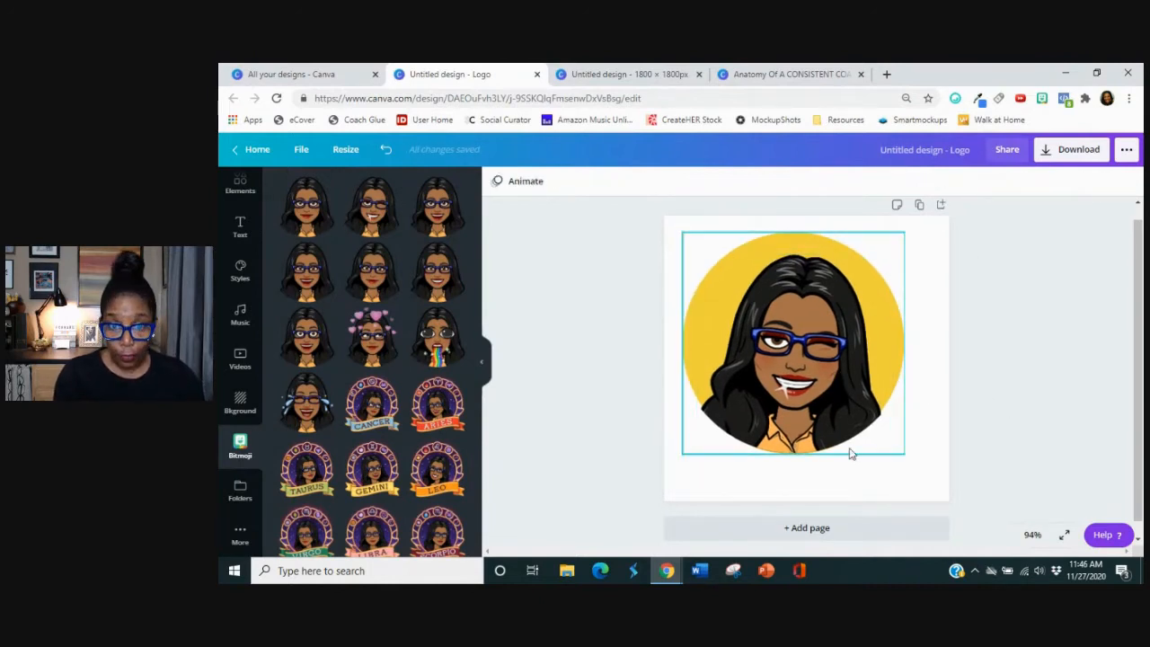
pyautogui.click(980, 435)
pyautogui.click(481, 361)
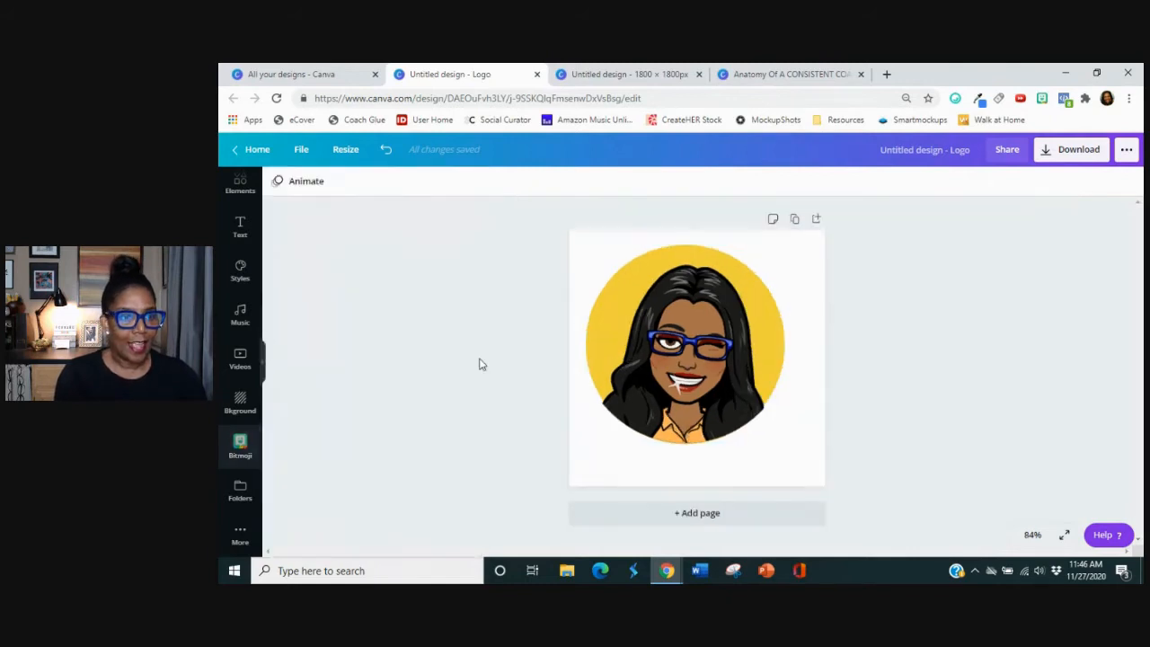
# Add a subheading text box beneath the yellow circle and clear its placeholder wording.
pyautogui.click(239, 229)
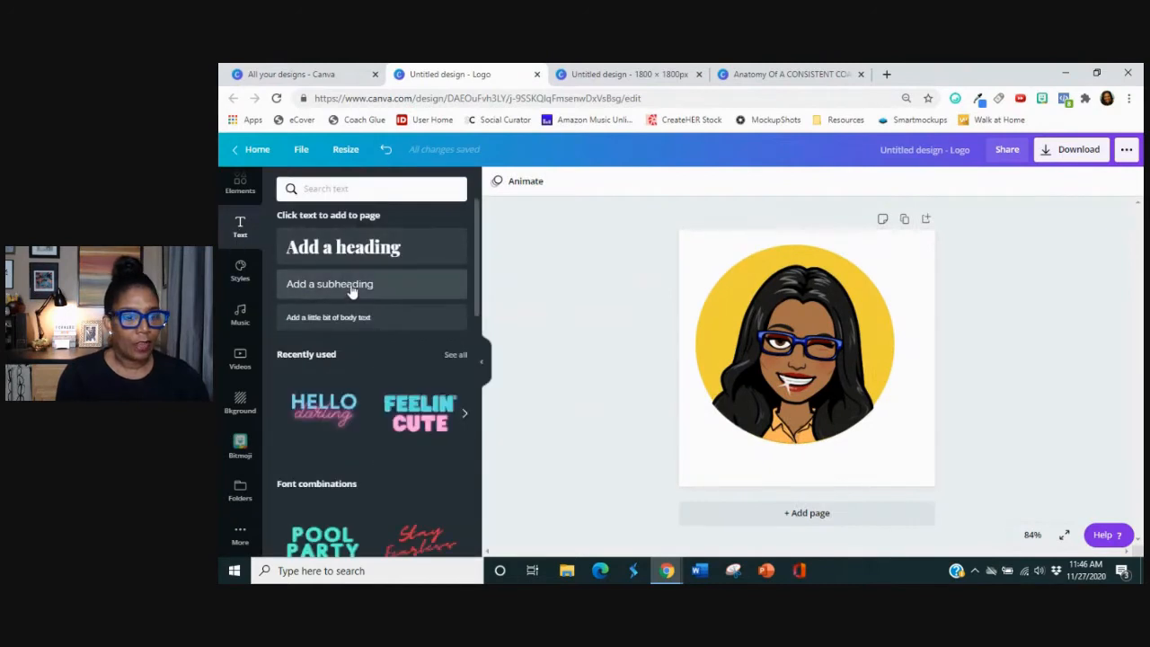
pyautogui.click(352, 286)
pyautogui.moveTo(819, 346); pyautogui.dragTo(823, 455)
pyautogui.click(821, 458)
pyautogui.doubleClick(824, 458)
pyautogui.press('BackSpace')
pyautogui.moveTo(763, 460); pyautogui.dragTo(853, 464)
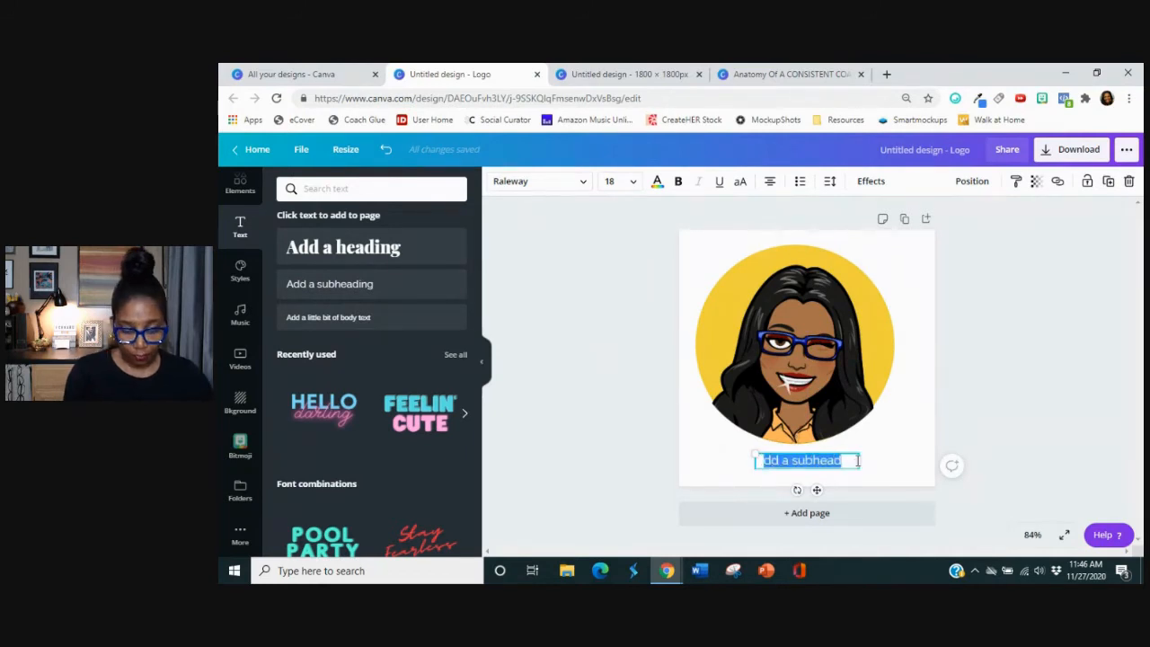
pyautogui.press('BackSpace')
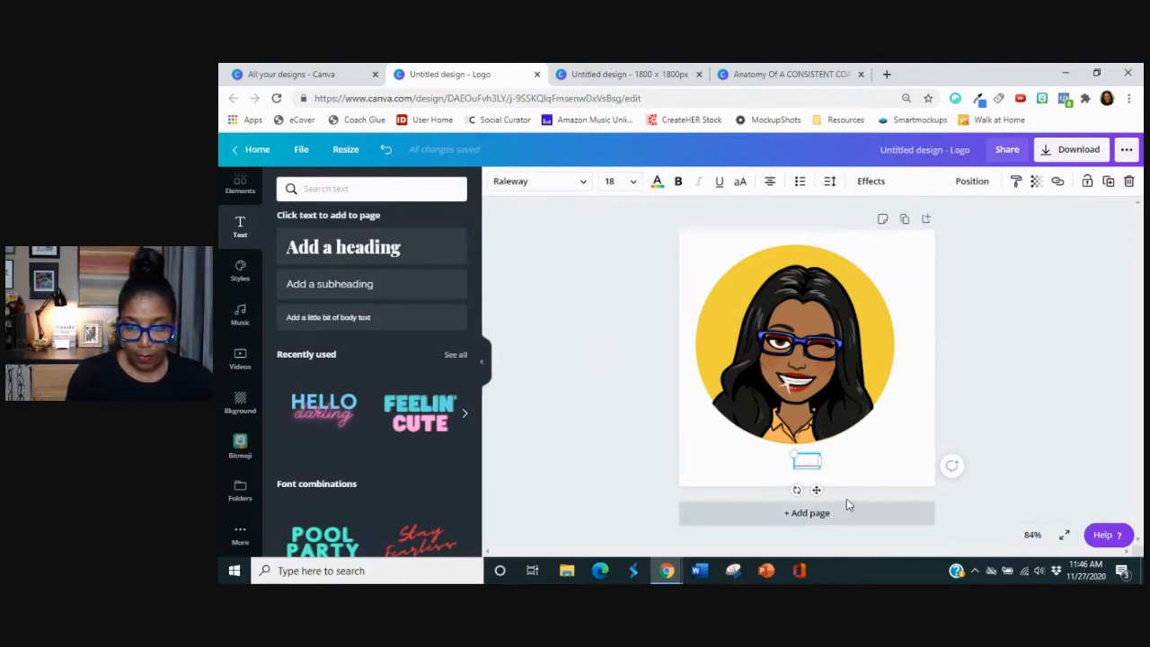
# Color the subheading with the black brand color and enter the owner's social media handle as its text.
pyautogui.doubleClick(813, 465)
pyautogui.click(657, 181)
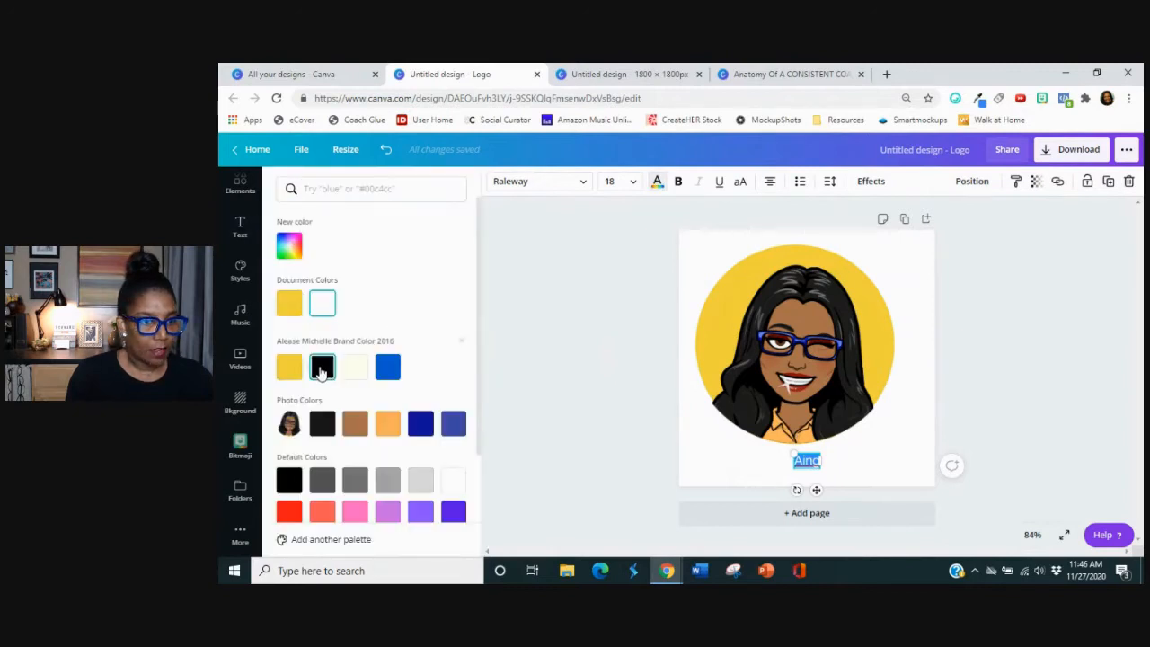
pyautogui.click(322, 368)
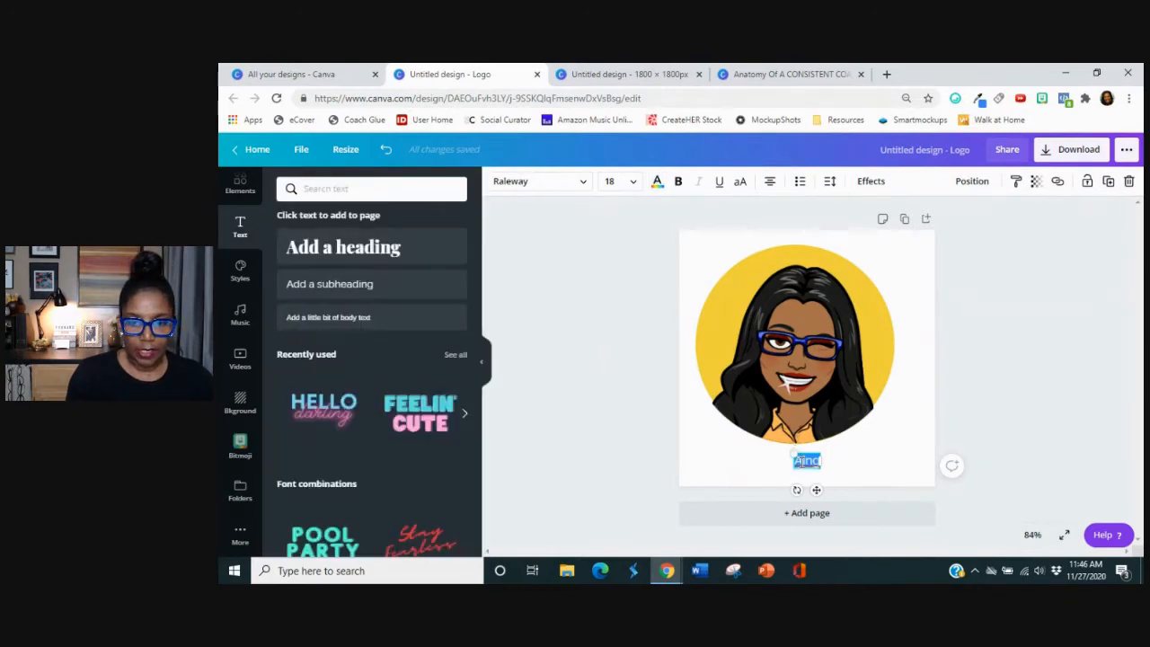
pyautogui.write('a')
pyautogui.write('lexisemich')
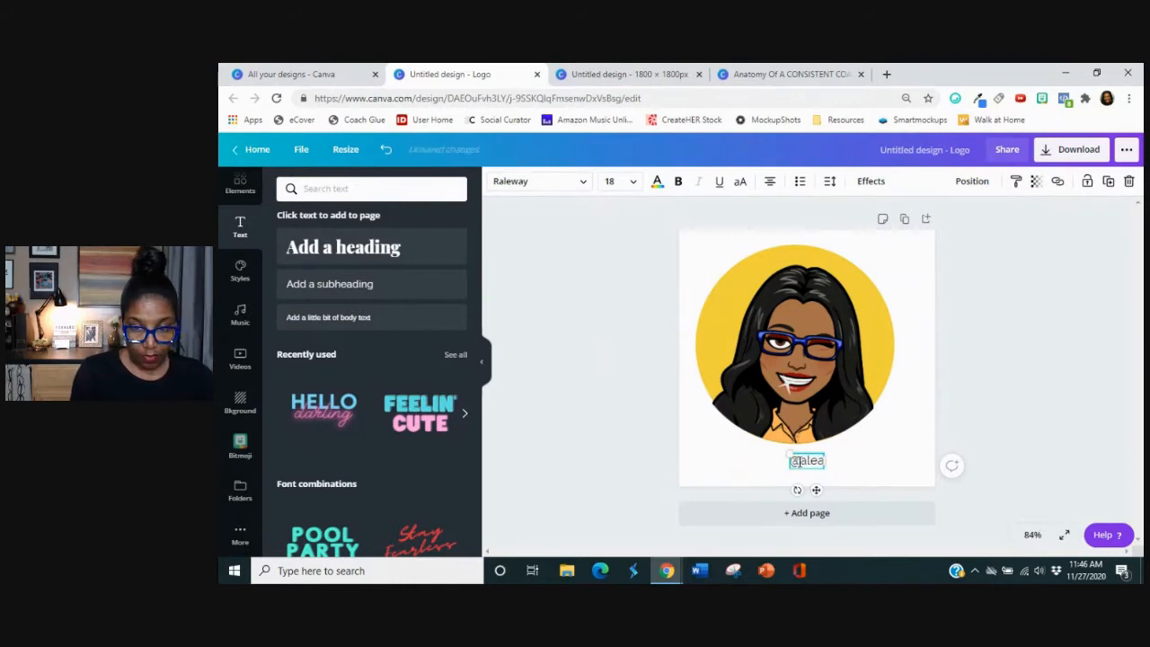
pyautogui.write('elle')
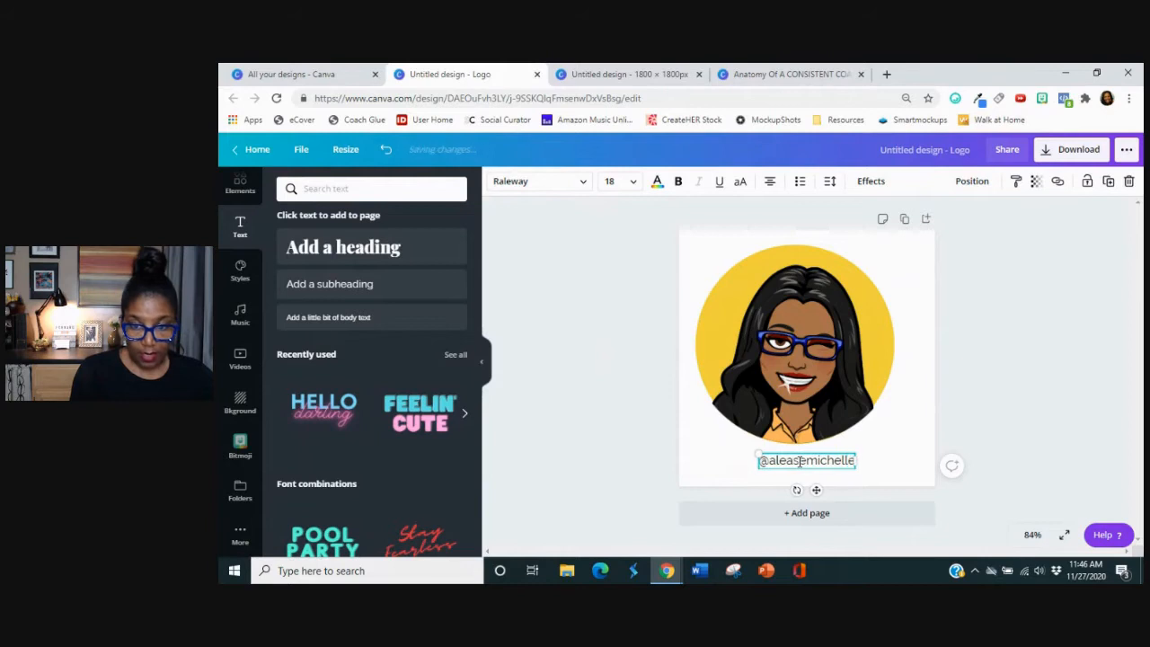
pyautogui.click(1026, 423)
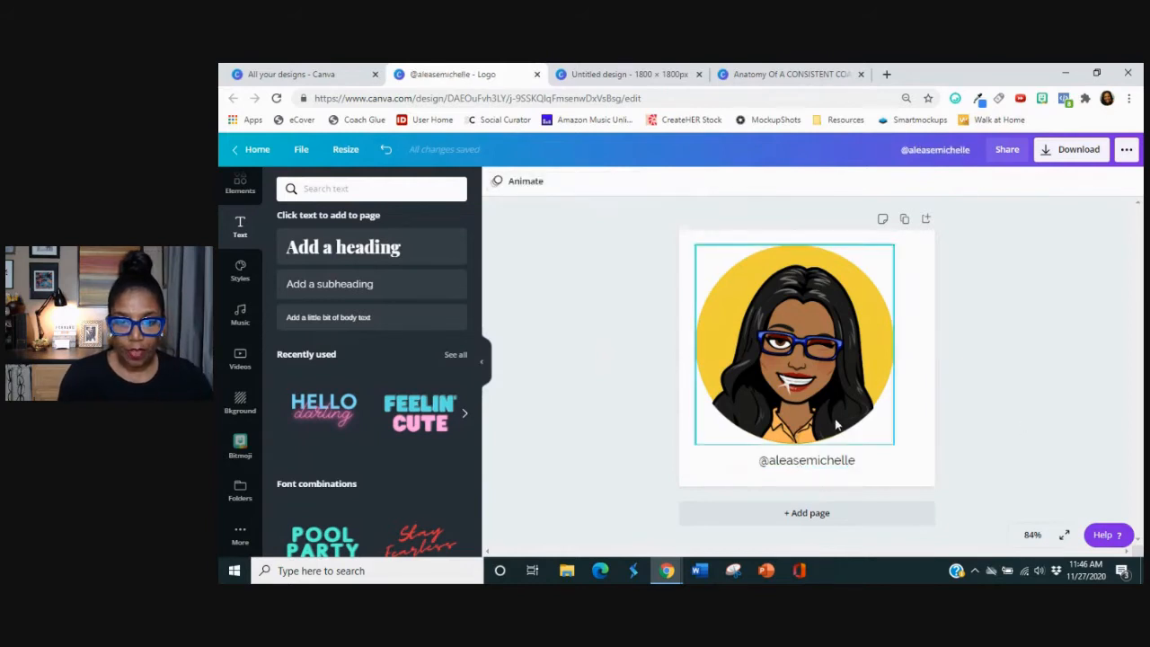
# Enlarge the handle text to about size 25.3, then center it and the avatar group horizontally on the page.
pyautogui.click(799, 472)
pyautogui.moveTo(857, 470); pyautogui.dragTo(897, 489)
pyautogui.moveTo(837, 465); pyautogui.dragTo(831, 465)
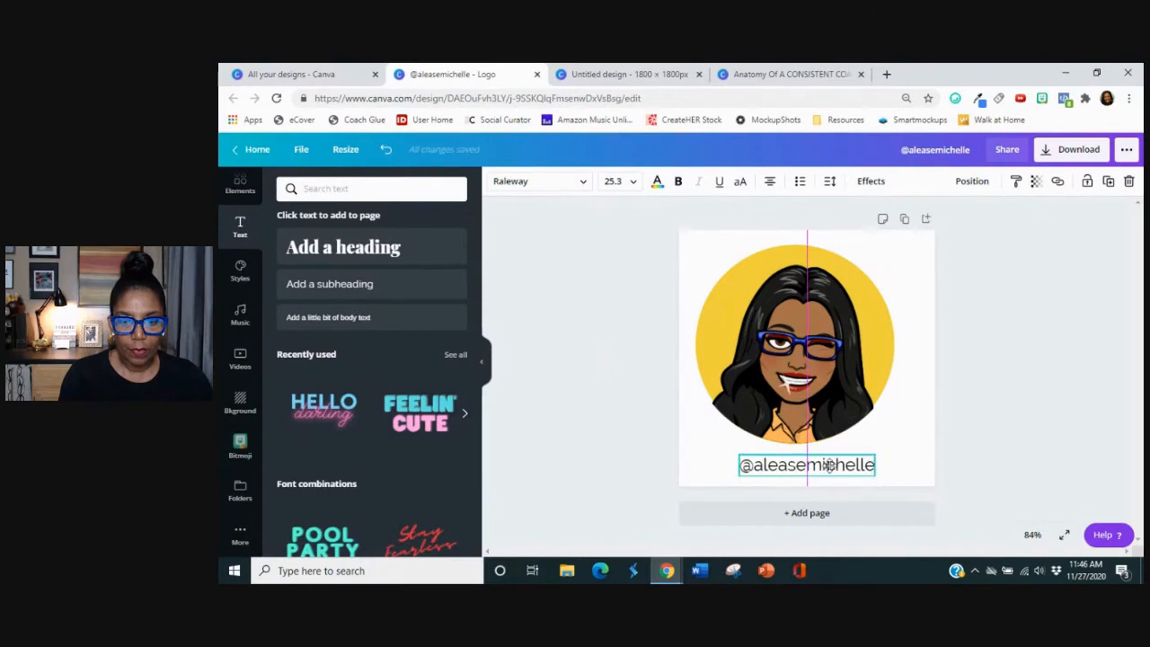
pyautogui.moveTo(666, 259); pyautogui.dragTo(860, 406)
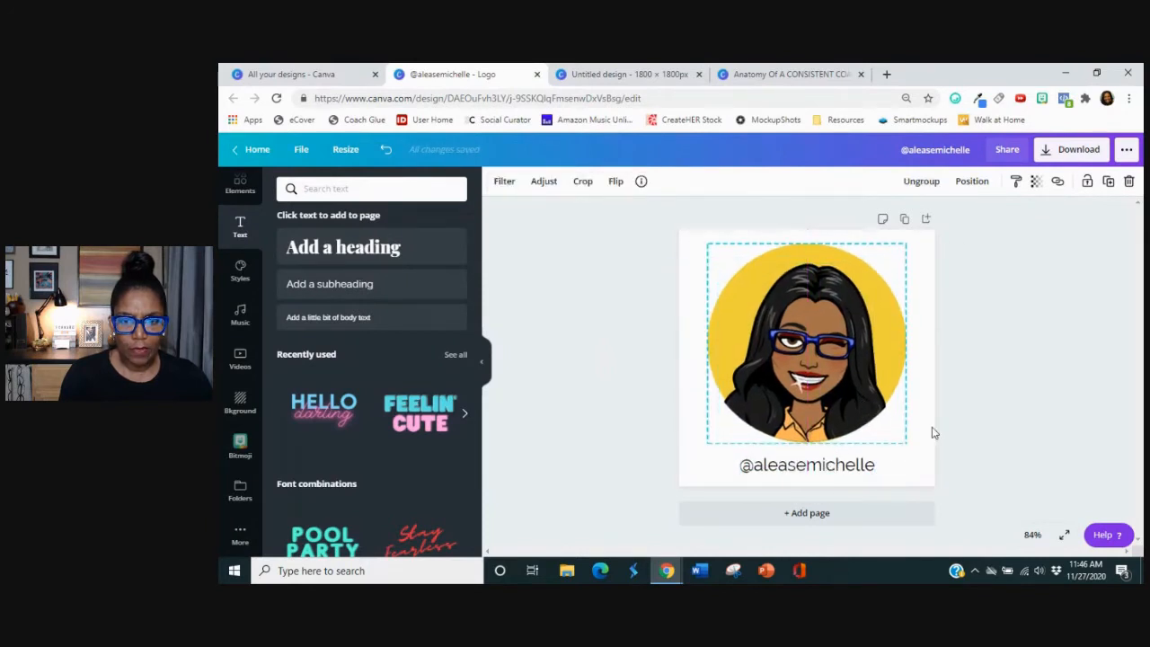
pyautogui.click(926, 463)
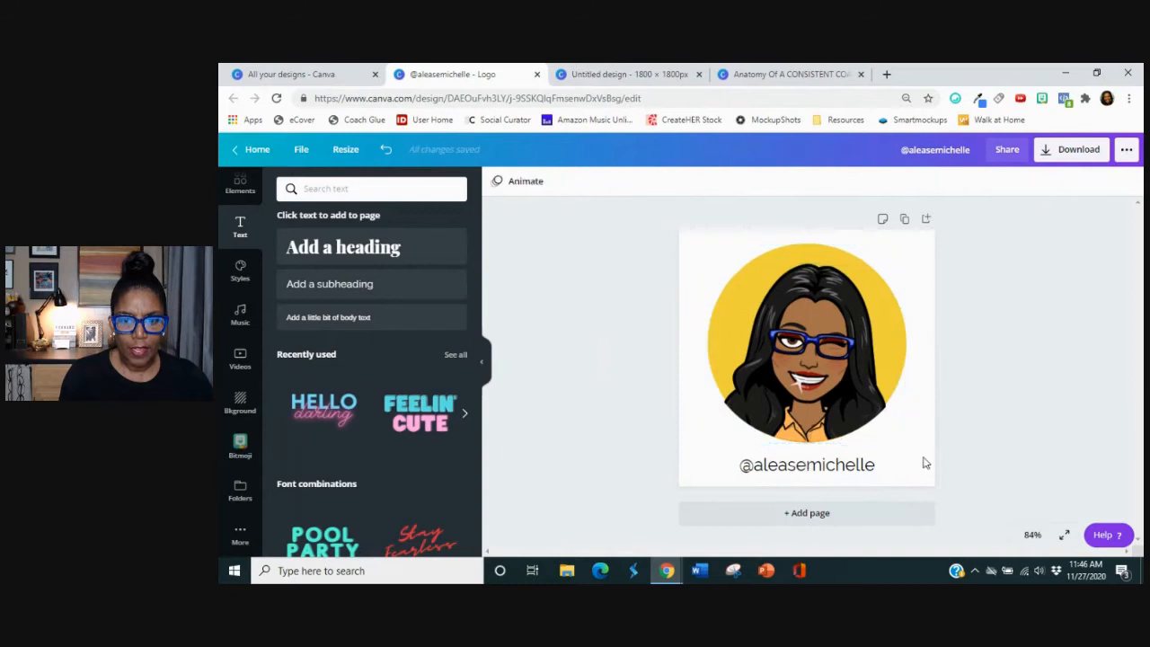
# Apply the Curve text effect to the handle, move it closer to the circle and set the curve to -34.
pyautogui.click(854, 469)
pyautogui.scroll(-4, 450, 377)
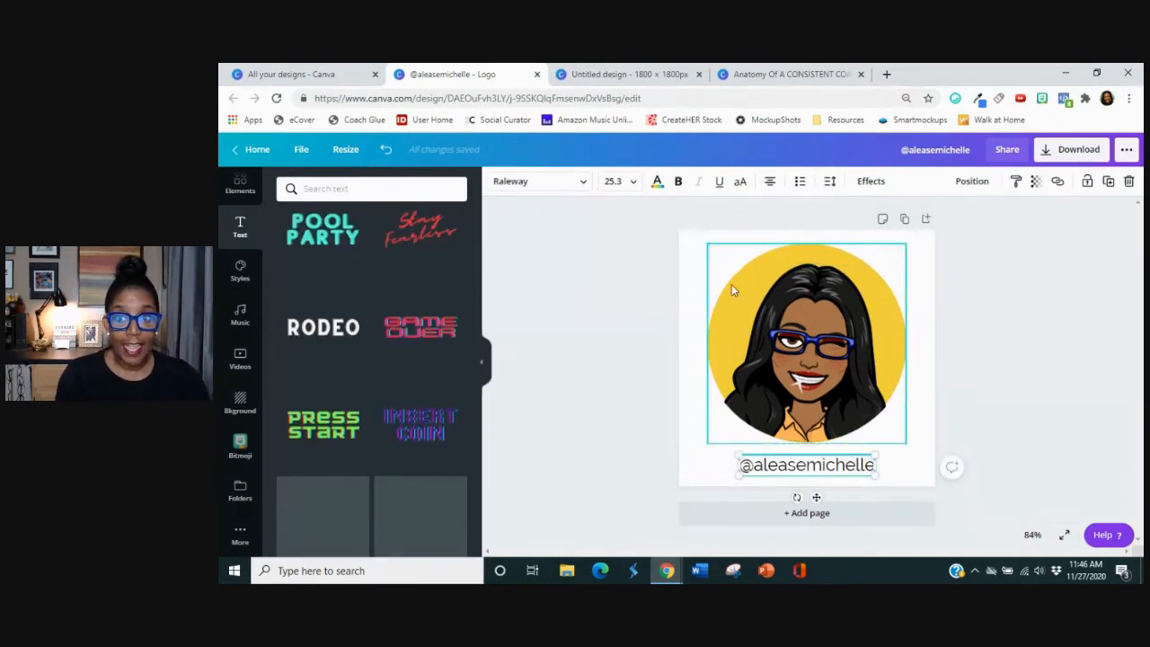
pyautogui.click(871, 182)
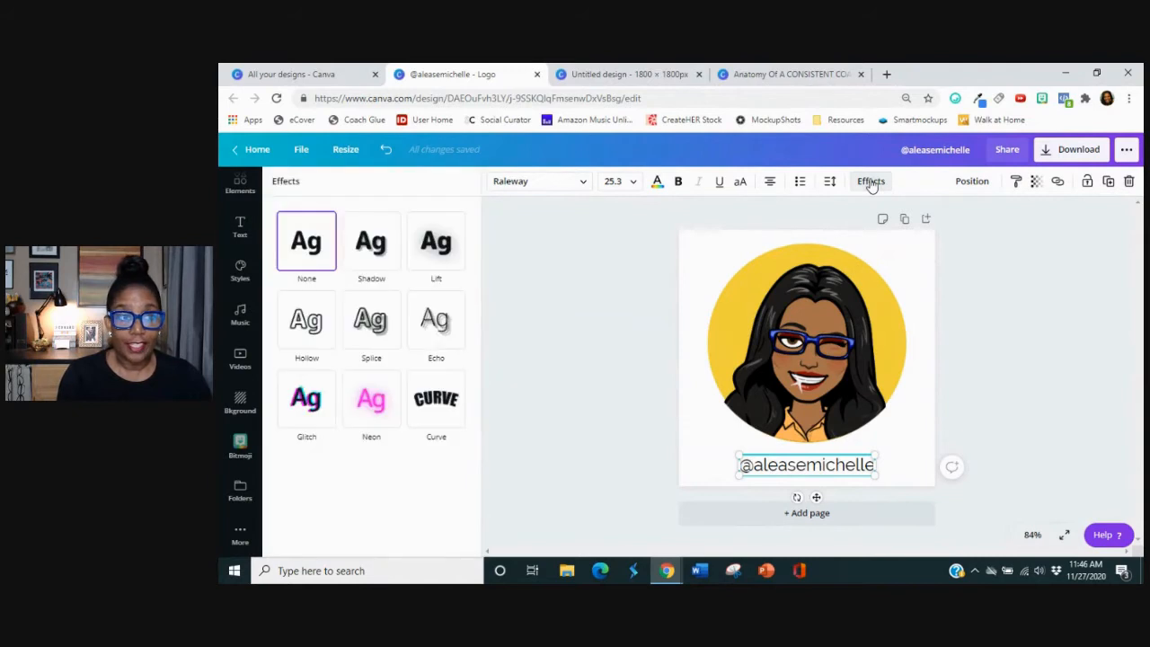
pyautogui.click(438, 403)
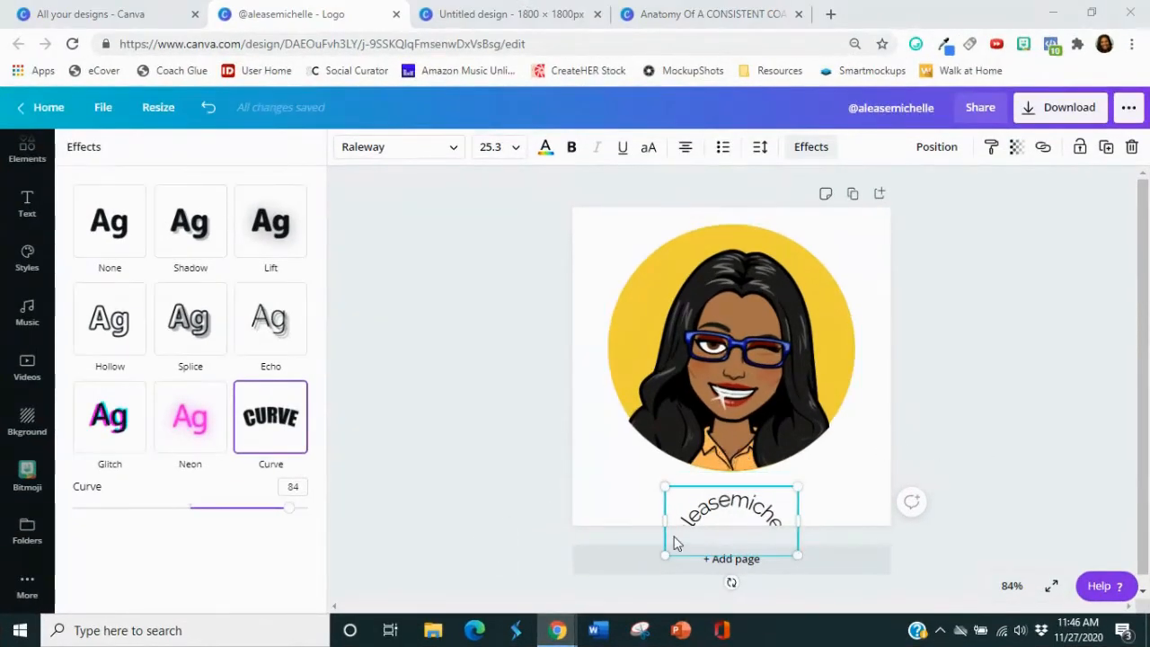
pyautogui.moveTo(723, 508); pyautogui.dragTo(722, 497)
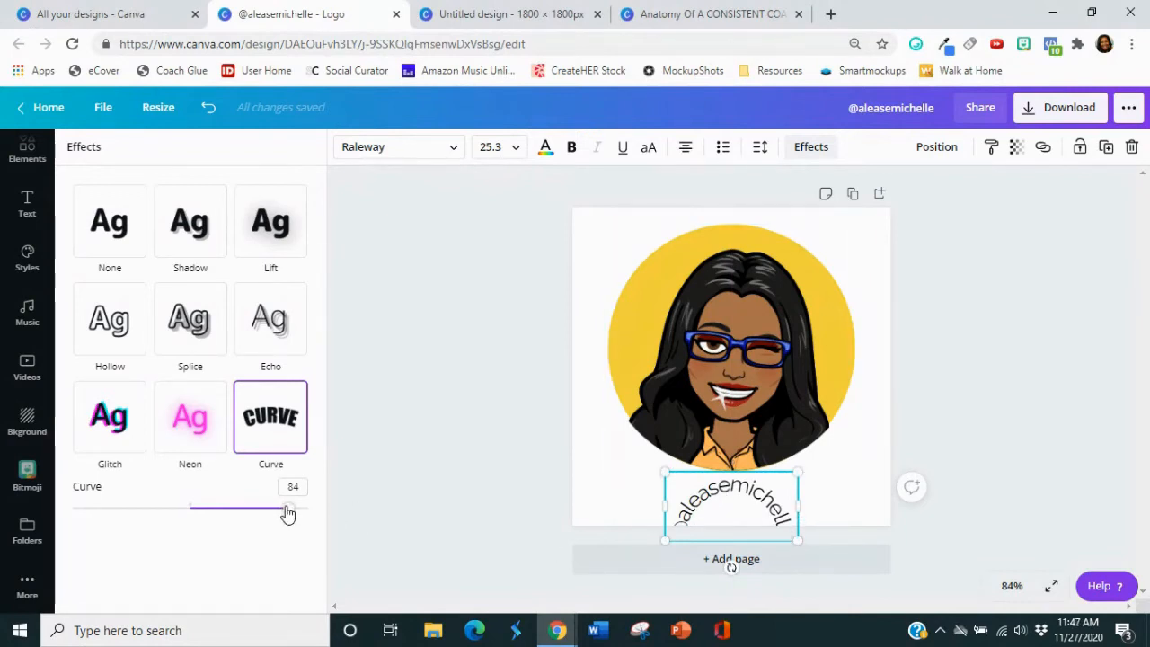
pyautogui.moveTo(290, 515); pyautogui.dragTo(151, 505)
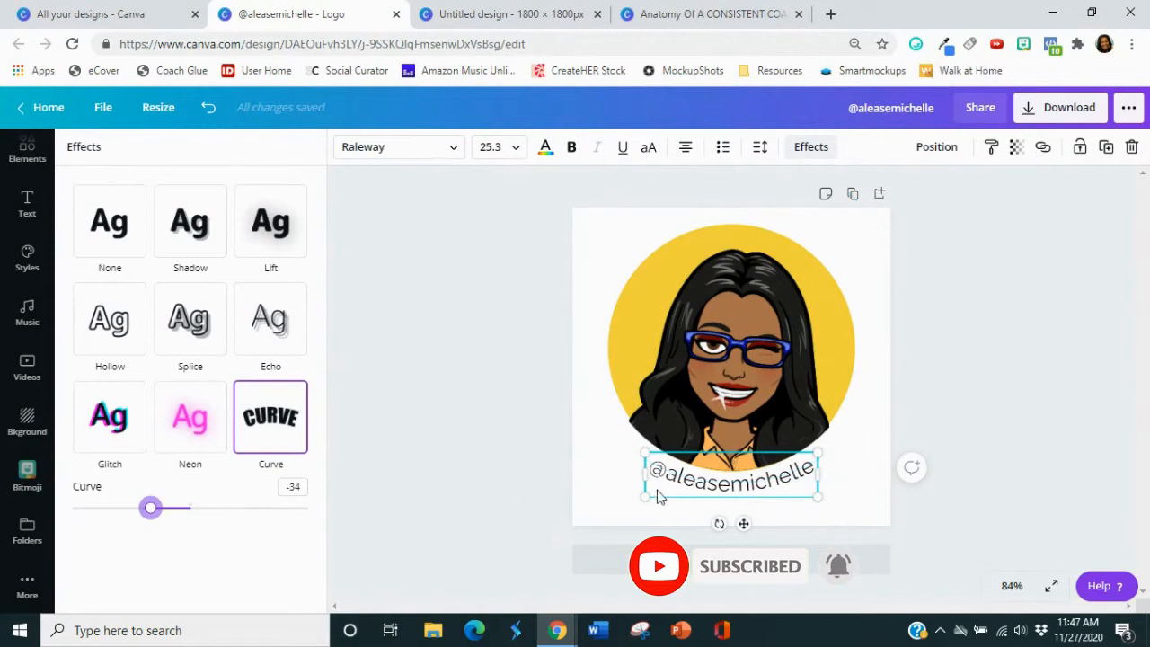
# Enlarge the handle text to about size 40.7 and set its curve to -50, fitting it along the circle's lower edge.
pyautogui.moveTo(645, 497); pyautogui.dragTo(604, 509)
pyautogui.moveTo(818, 511); pyautogui.dragTo(849, 520)
pyautogui.moveTo(769, 491); pyautogui.dragTo(769, 476)
pyautogui.moveTo(158, 513); pyautogui.dragTo(132, 509)
pyautogui.moveTo(844, 505); pyautogui.dragTo(864, 510)
pyautogui.moveTo(605, 512); pyautogui.dragTo(599, 514)
pyautogui.doubleClick(755, 497)
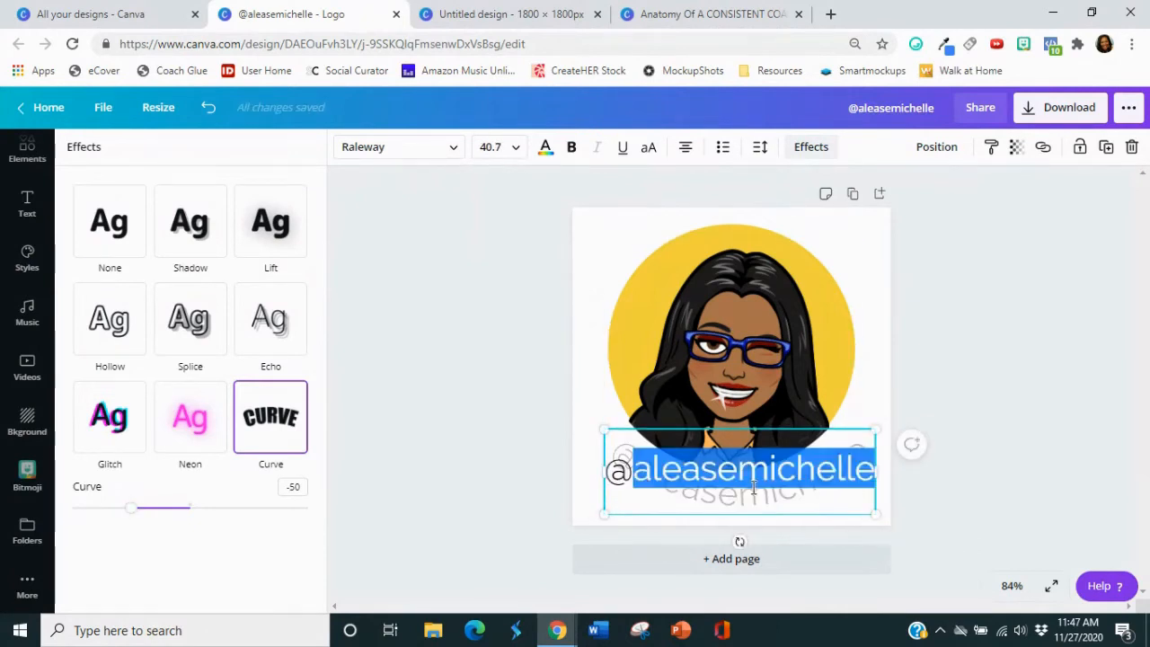
pyautogui.click(557, 477)
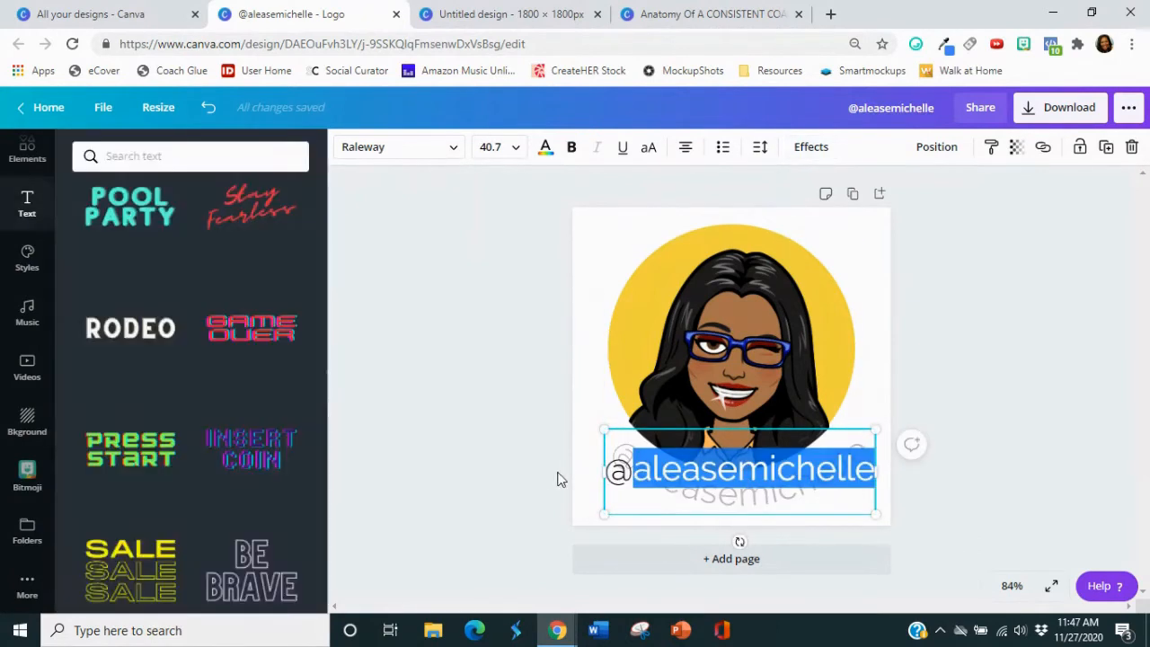
pyautogui.click(643, 485)
pyautogui.moveTo(643, 485)
pyautogui.mouseDown()
pyautogui.moveTo(641, 467)
pyautogui.moveTo(642, 476)
pyautogui.mouseUp()
pyautogui.click(948, 470)
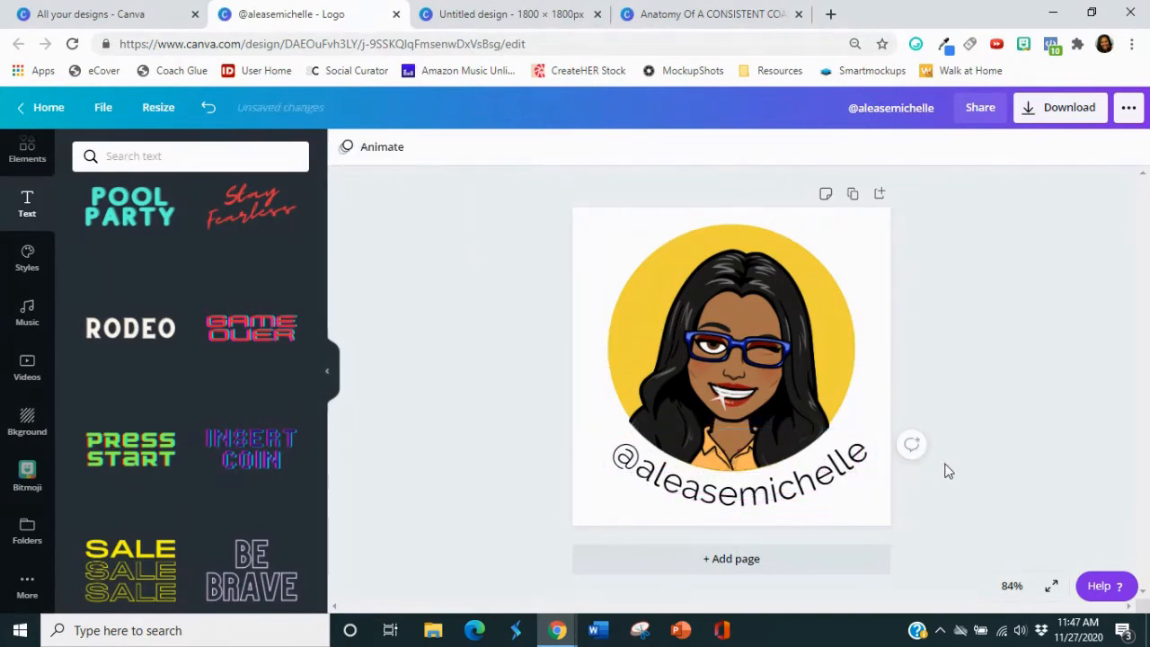
# Shrink the avatar group and handle together until the text is about size 37.5, and move them down to leave space above the circle.
pyautogui.moveTo(552, 249); pyautogui.dragTo(865, 518)
pyautogui.moveTo(823, 439)
pyautogui.mouseDown()
pyautogui.moveTo(806, 437)
pyautogui.moveTo(813, 427)
pyautogui.mouseUp()
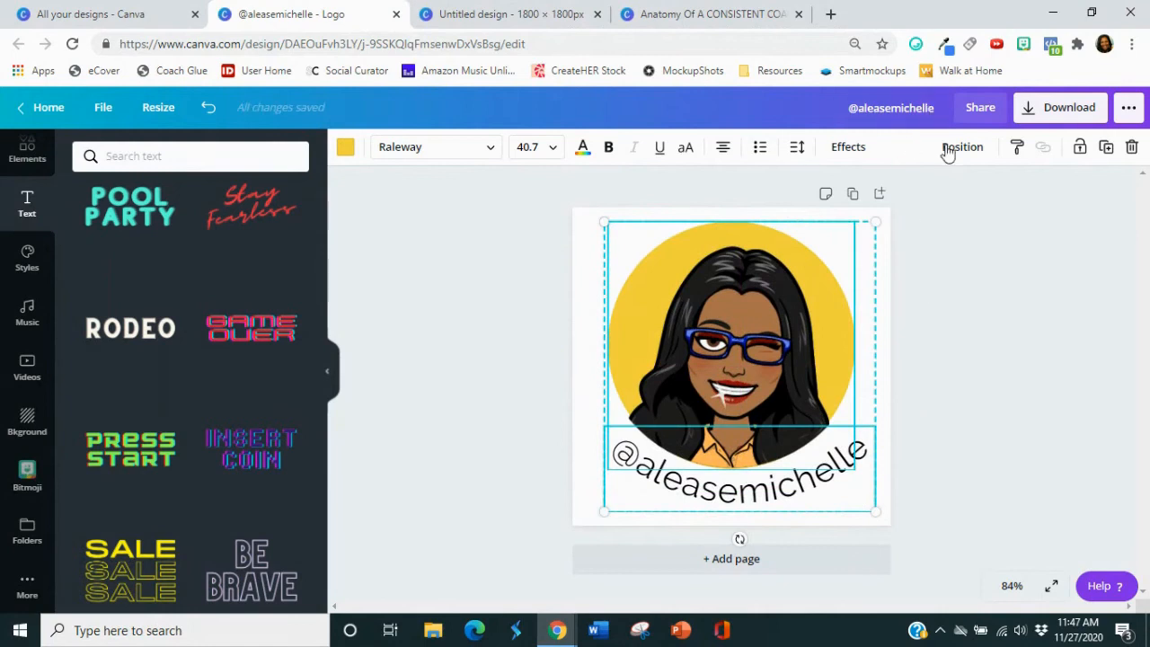
pyautogui.moveTo(877, 511); pyautogui.dragTo(853, 488)
pyautogui.moveTo(762, 339); pyautogui.dragTo(763, 363)
pyautogui.click(1033, 467)
# Copy the curved handle text, paste a duplicate and place it over the top of the yellow circle.
pyautogui.click(812, 490)
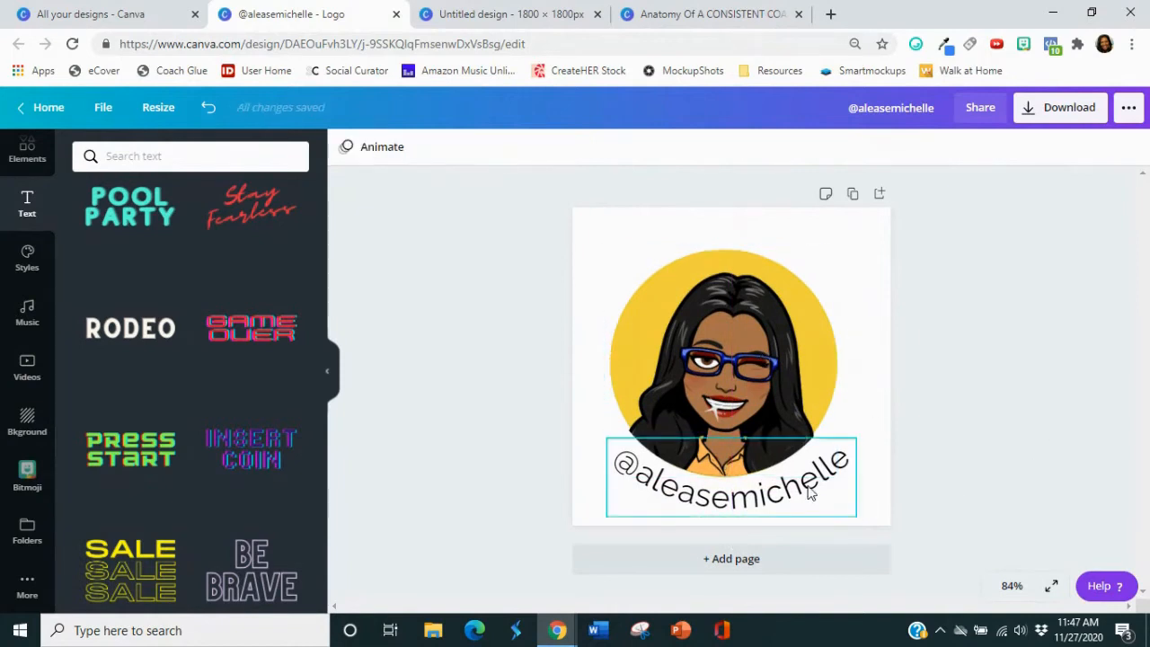
pyautogui.rightClick(812, 489)
pyautogui.click(858, 353)
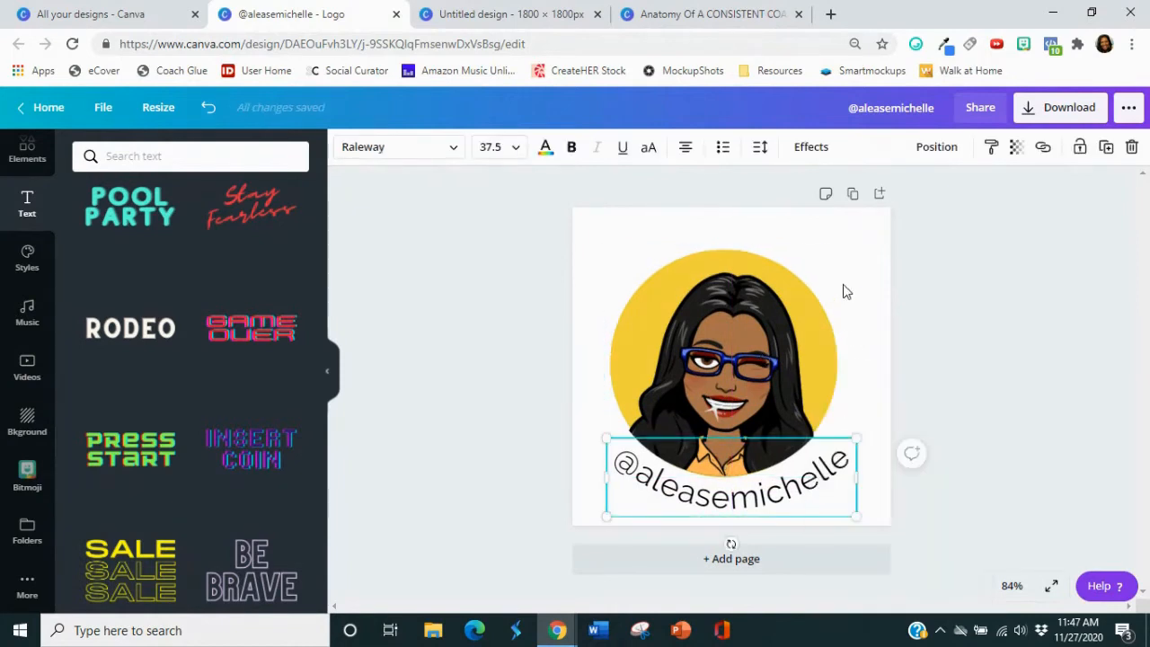
pyautogui.rightClick(843, 290)
pyautogui.click(890, 337)
pyautogui.moveTo(787, 476); pyautogui.dragTo(770, 256)
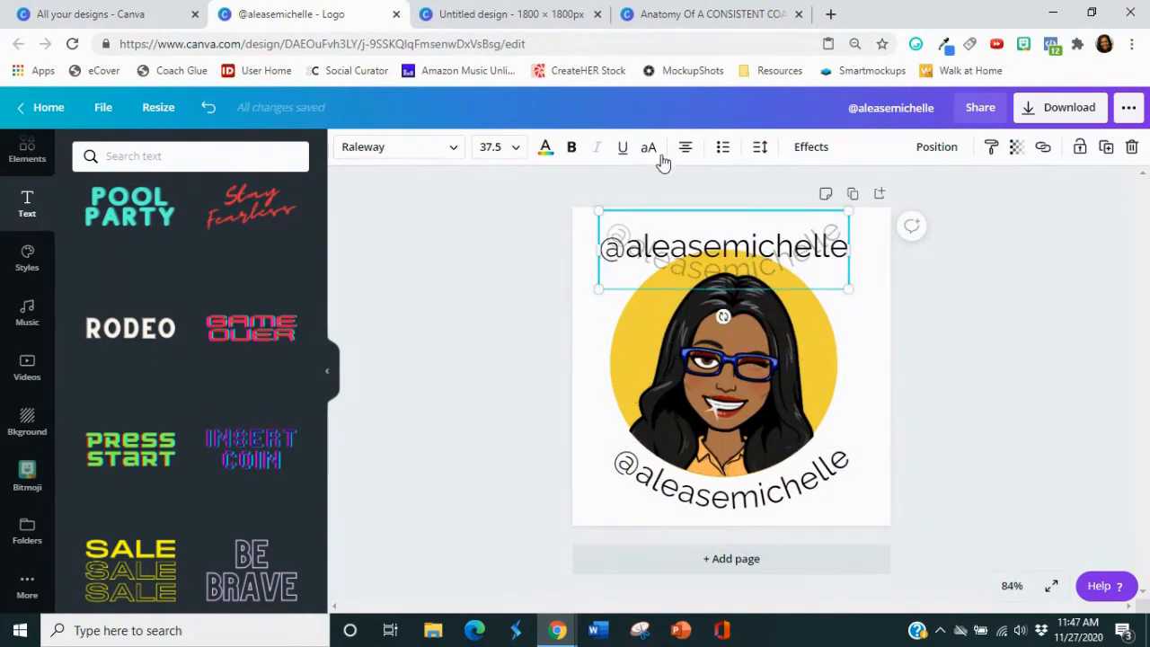
# Set the duplicate text's curve to 51 and move it up to arch over the circle's upper edge.
pyautogui.click(811, 147)
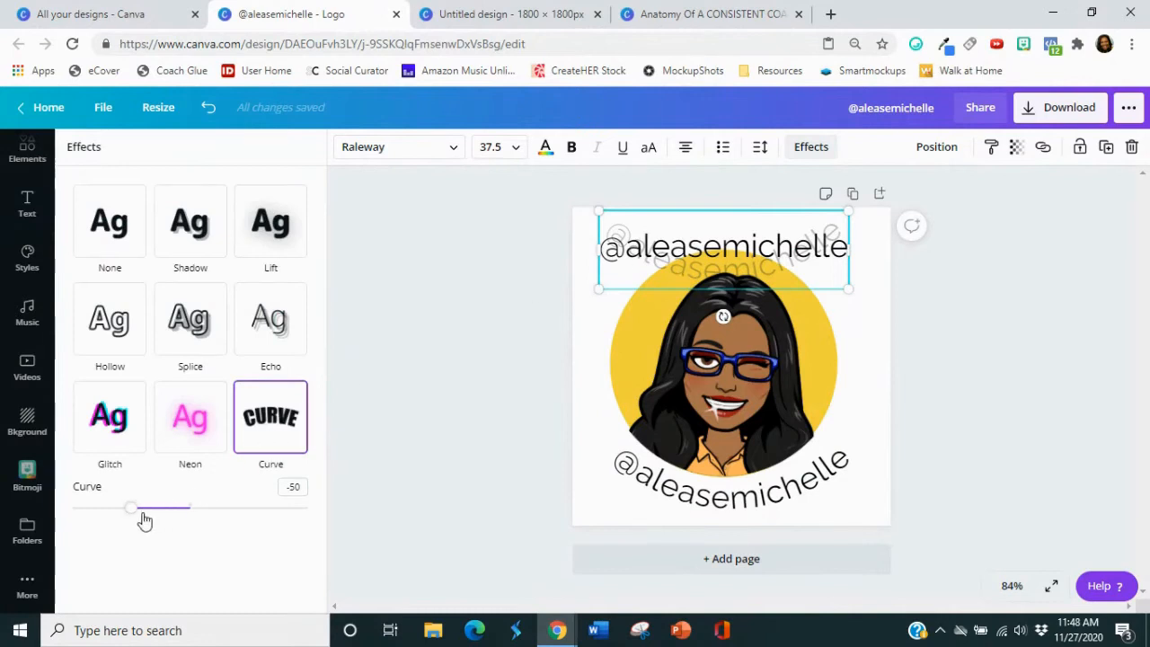
pyautogui.moveTo(134, 514); pyautogui.dragTo(252, 523)
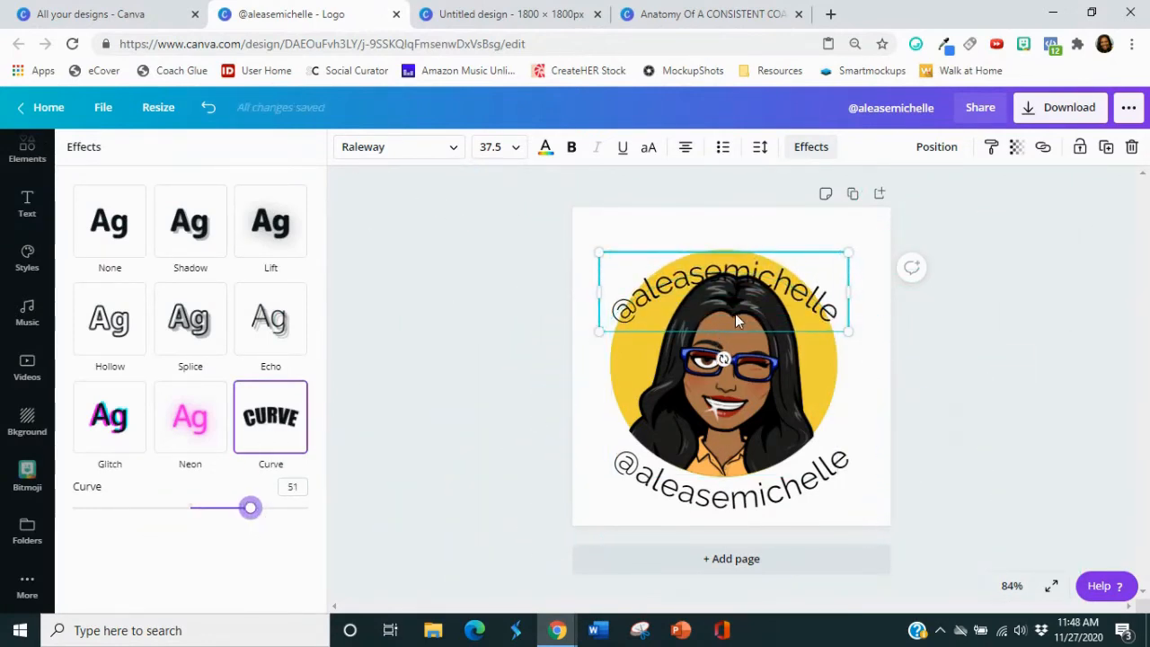
pyautogui.moveTo(741, 280); pyautogui.dragTo(741, 238)
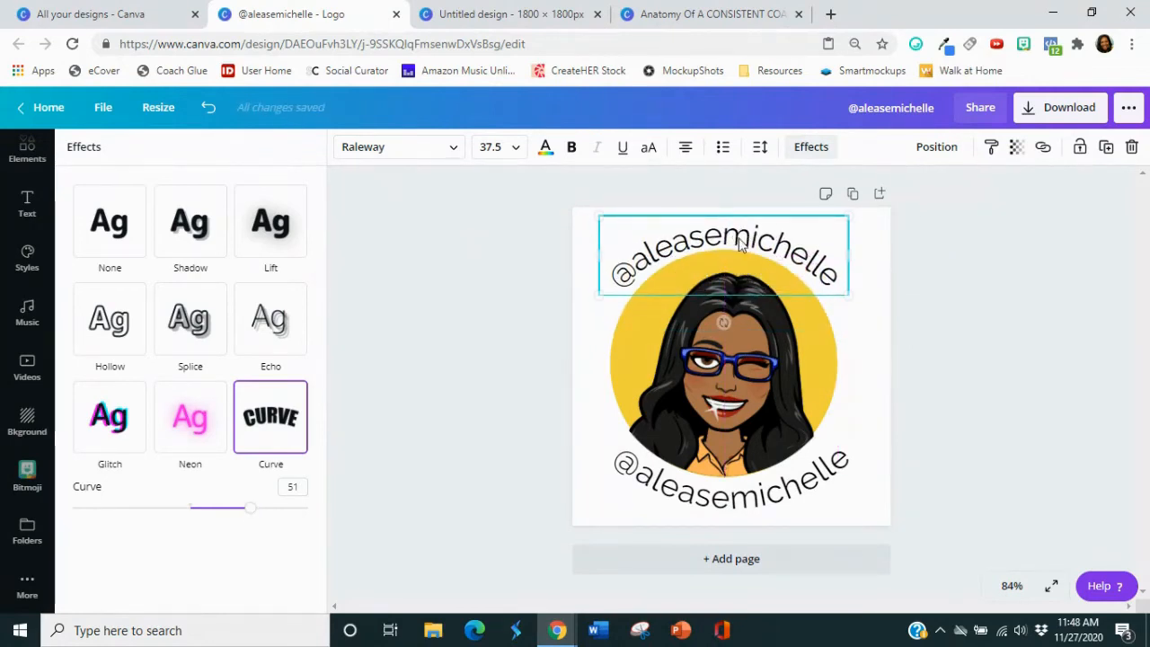
# Replace the wording after the @ in the upper curved text with "Marketing Coach".
pyautogui.doubleClick(690, 237)
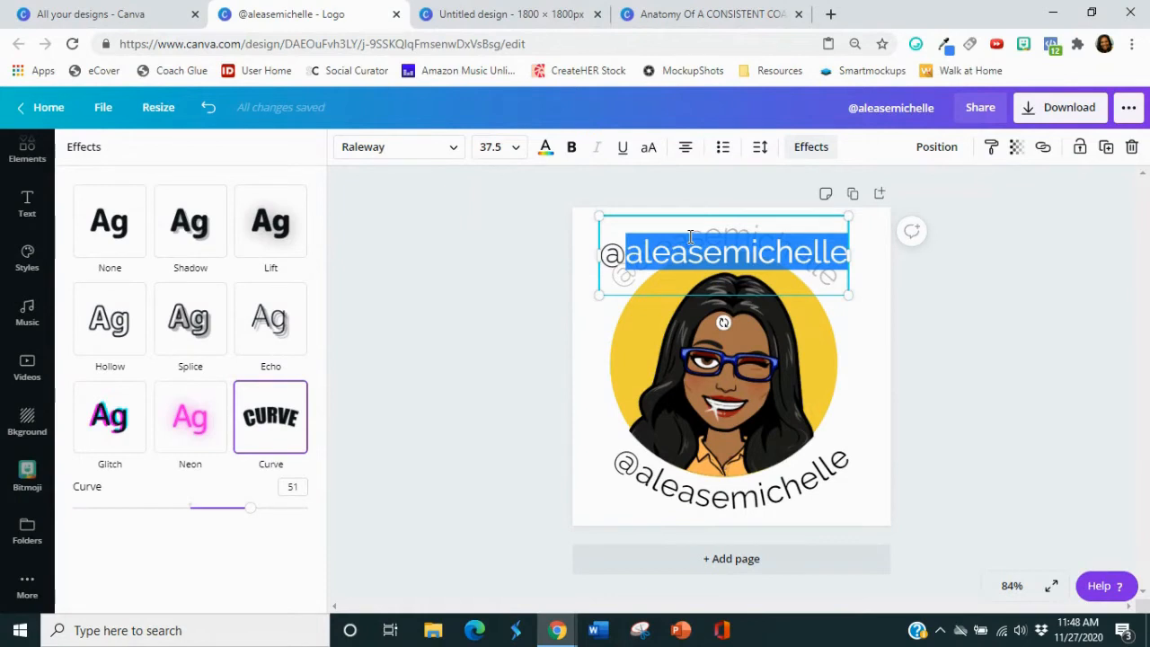
pyautogui.write('Marketing Strag')
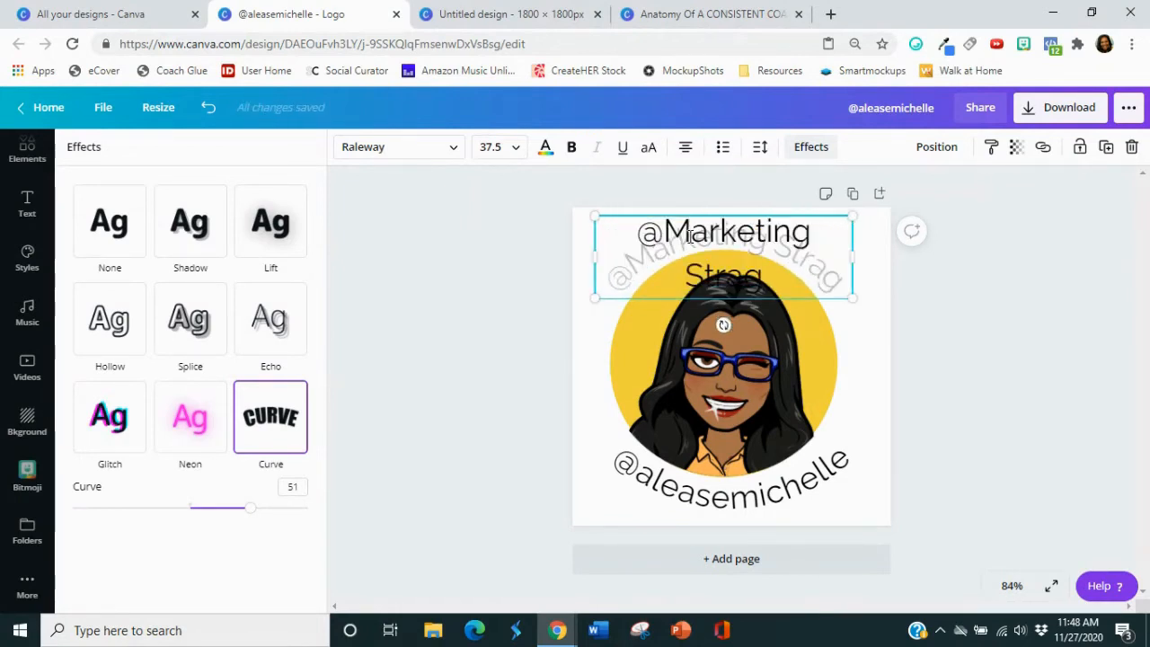
pyautogui.write('e')
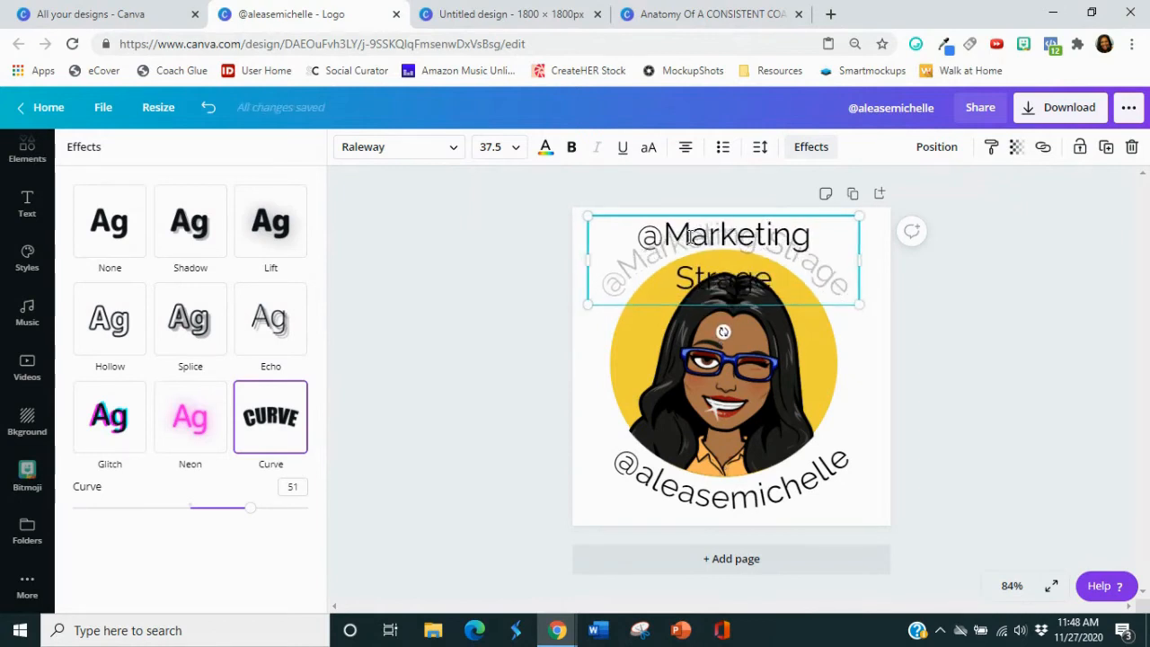
pyautogui.write('gist')
pyautogui.press('super+period')
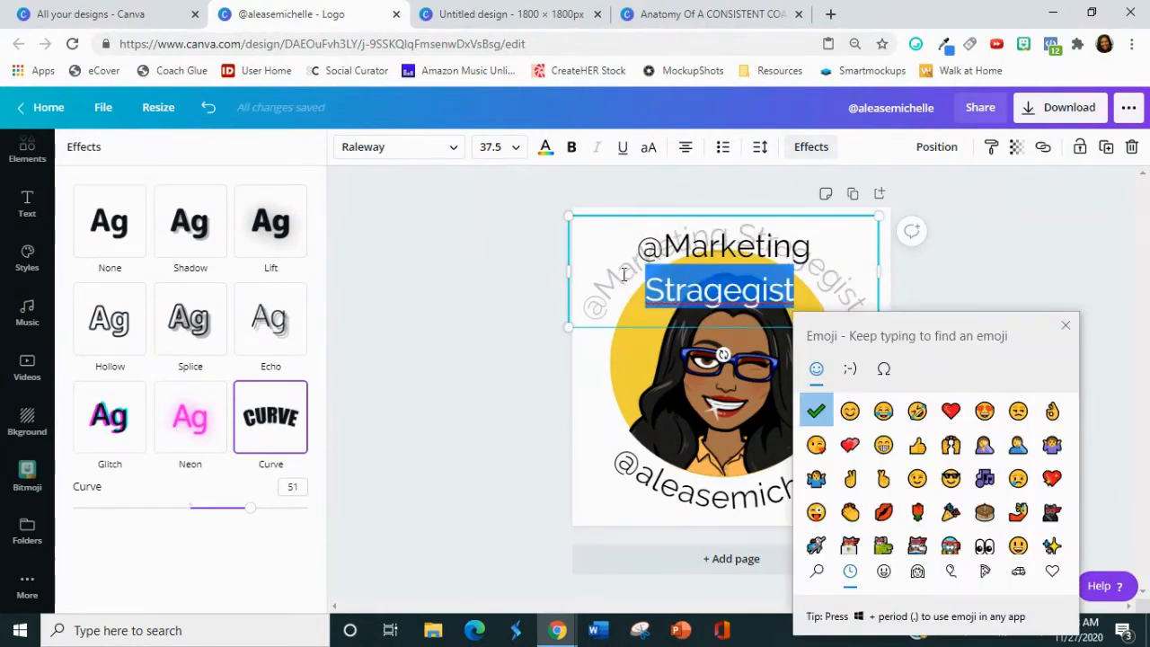
pyautogui.write('Coach')
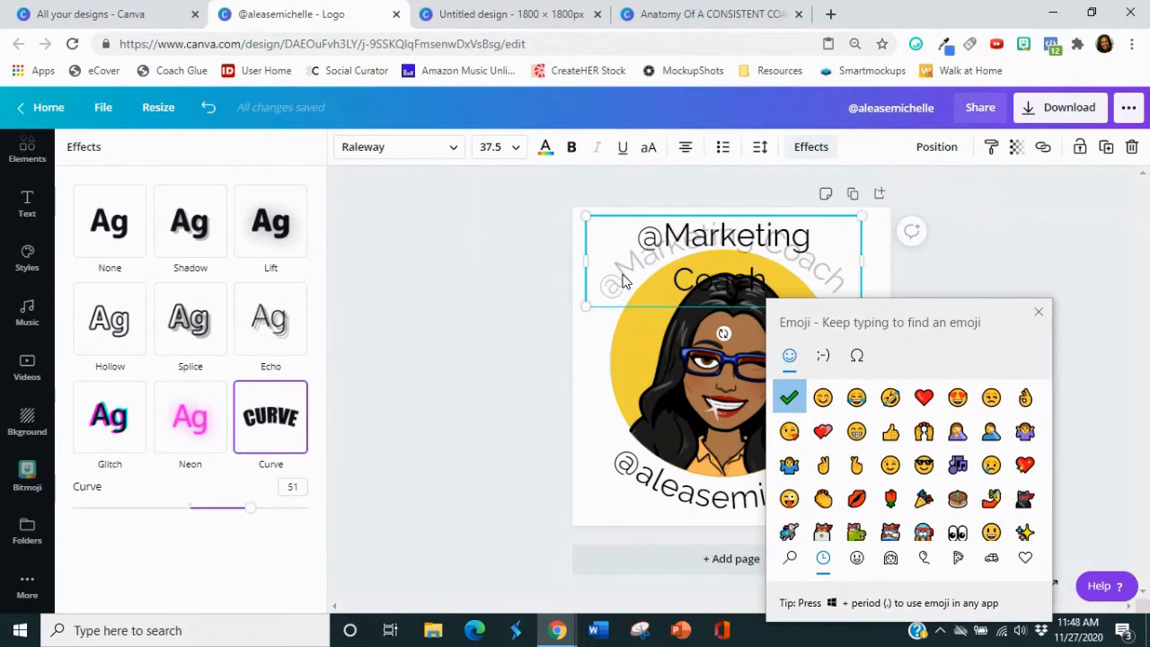
pyautogui.click(1039, 312)
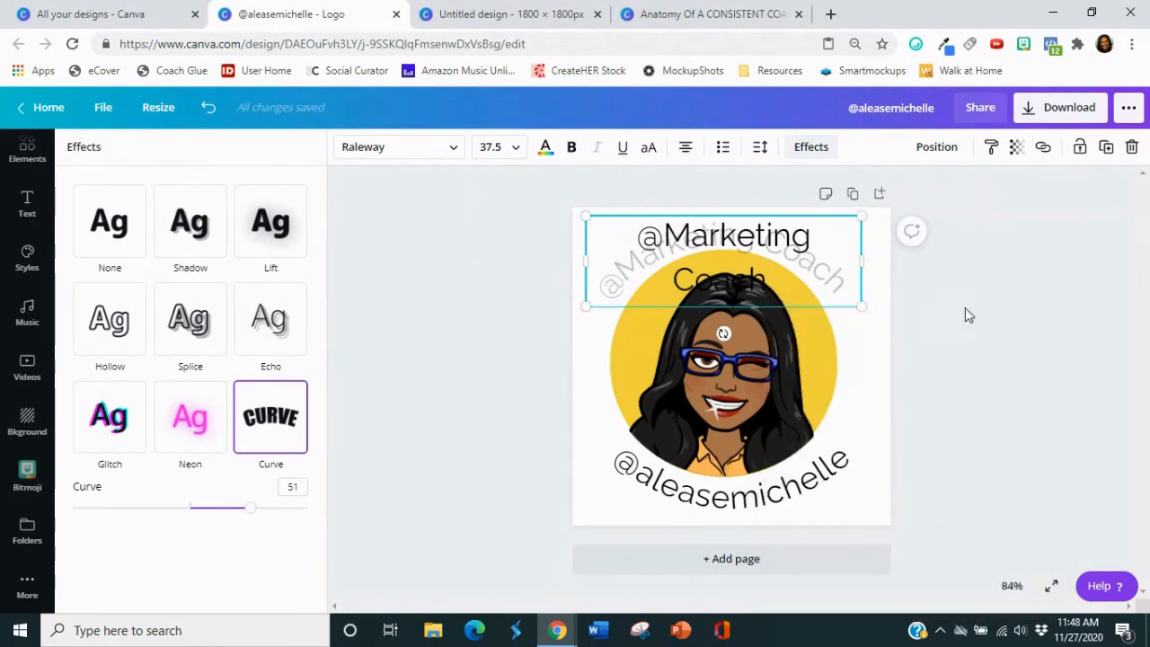
pyautogui.click(794, 240)
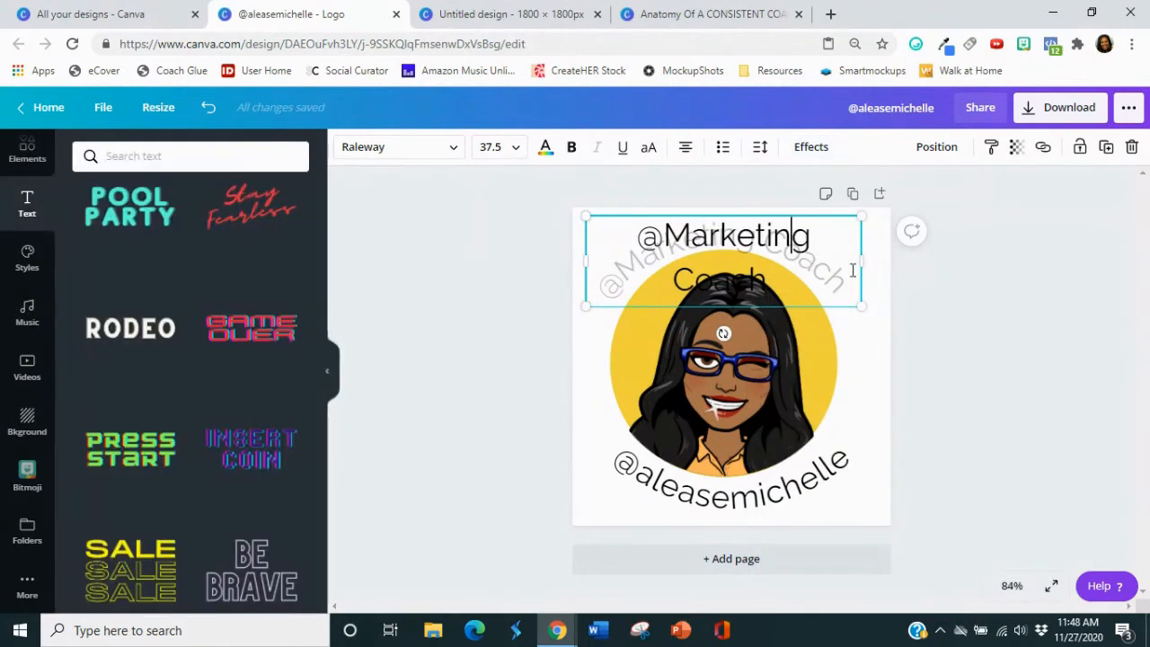
# Remove the @ from the start of the upper curved text, leaving only "Marketing Coach".
pyautogui.moveTo(575, 262); pyautogui.dragTo(569, 261)
pyautogui.click(1032, 376)
pyautogui.click(818, 265)
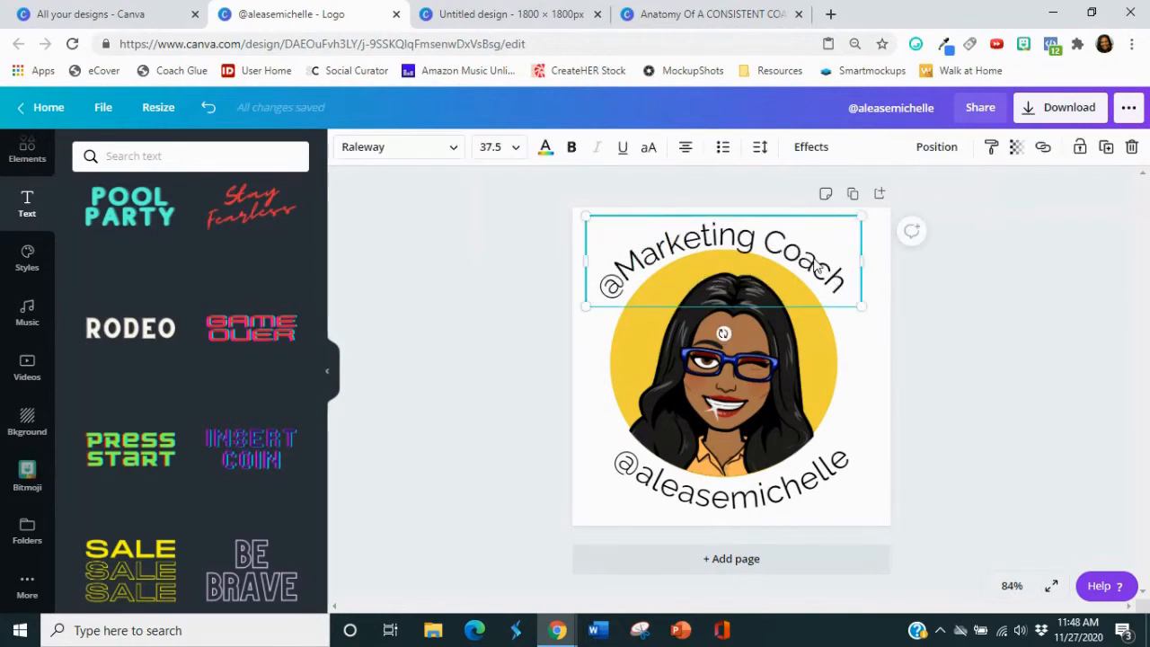
pyautogui.click(614, 282)
pyautogui.moveTo(657, 239); pyautogui.dragTo(648, 238)
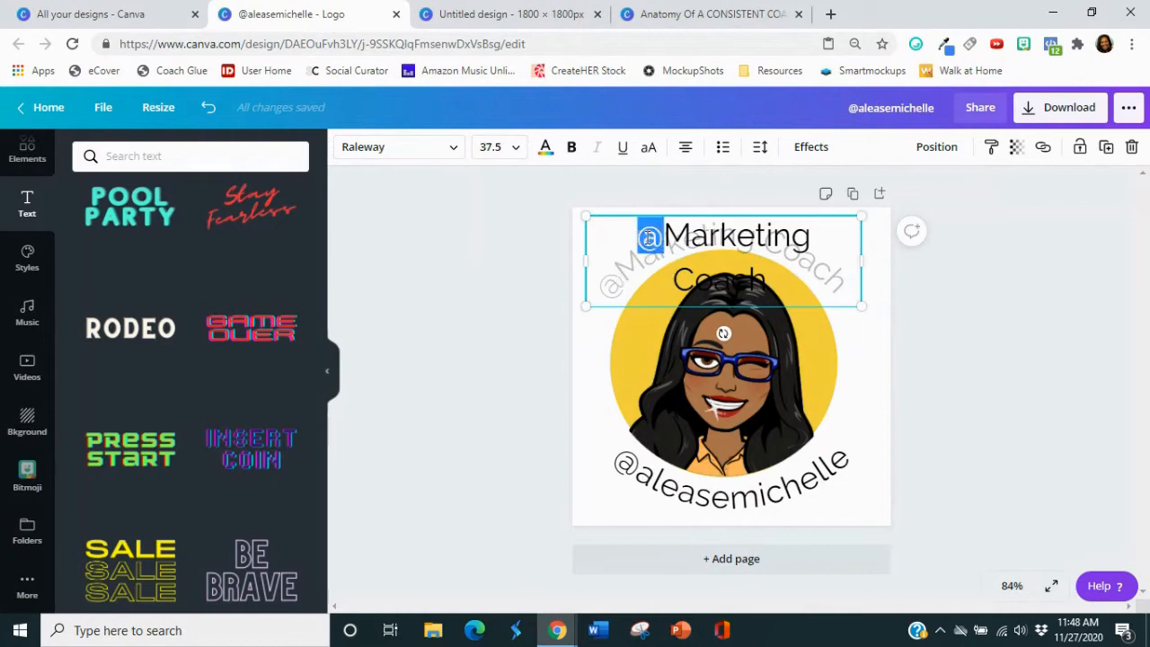
pyautogui.press('BackSpace')
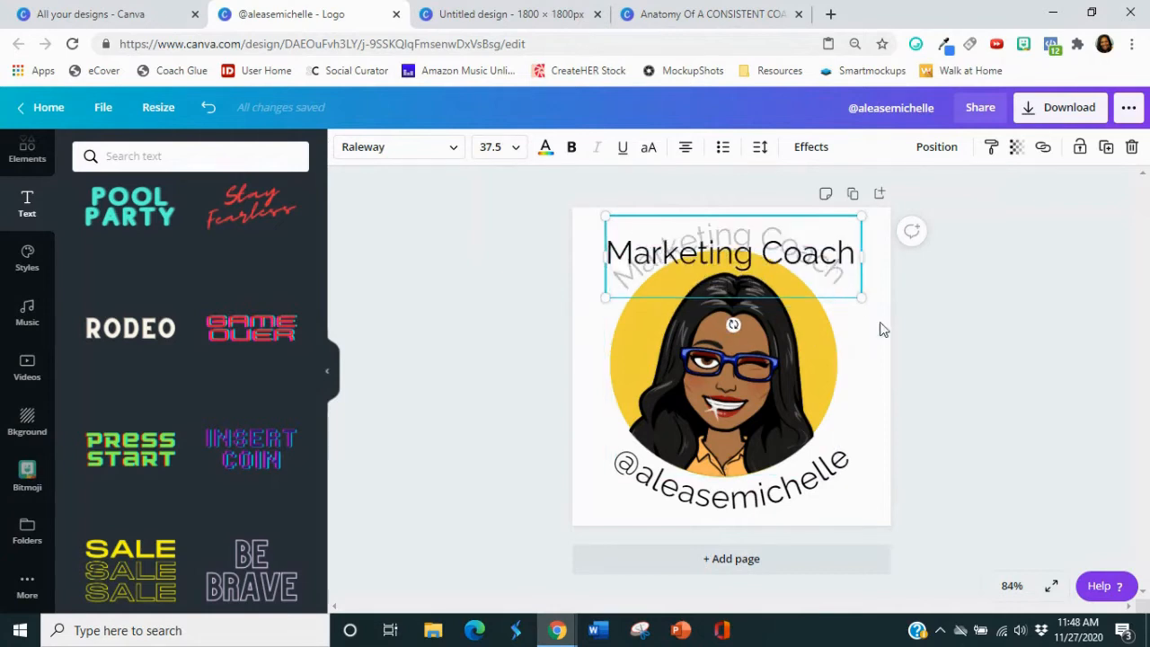
# Convert the "Marketing Coach" curved text to uppercase and shift it sideways to centre it over the yellow circle.
pyautogui.tripleClick(802, 261)
pyautogui.click(649, 147)
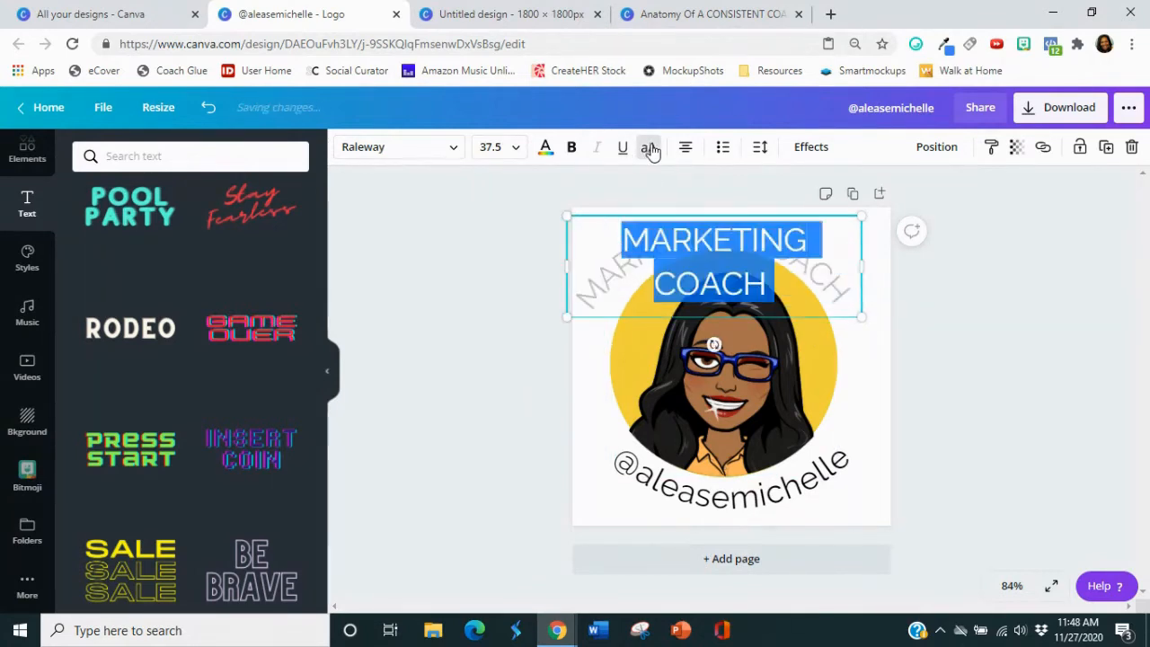
pyautogui.click(954, 334)
pyautogui.moveTo(863, 295)
pyautogui.mouseDown()
pyautogui.moveTo(854, 280)
pyautogui.moveTo(864, 276)
pyautogui.moveTo(846, 278)
pyautogui.moveTo(854, 284)
pyautogui.mouseUp()
pyautogui.click(965, 354)
# Move the avatar circle and both curved texts together so the whole logo is centred on the page.
pyautogui.moveTo(552, 211); pyautogui.dragTo(876, 520)
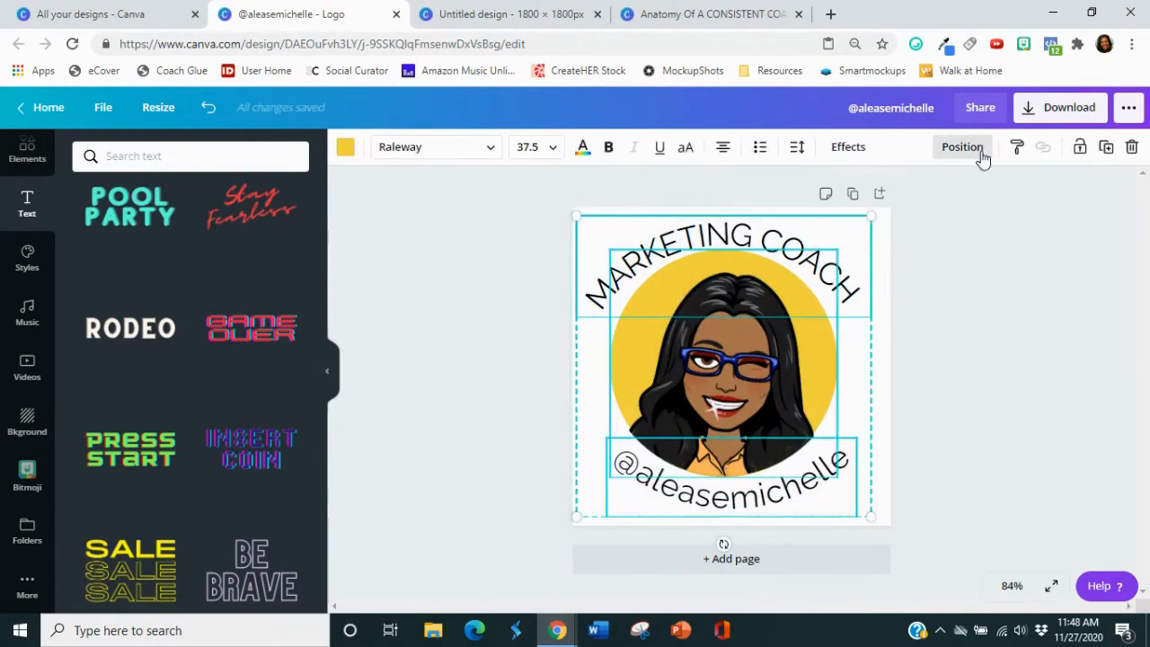
pyautogui.moveTo(775, 247); pyautogui.dragTo(778, 244)
pyautogui.click(993, 312)
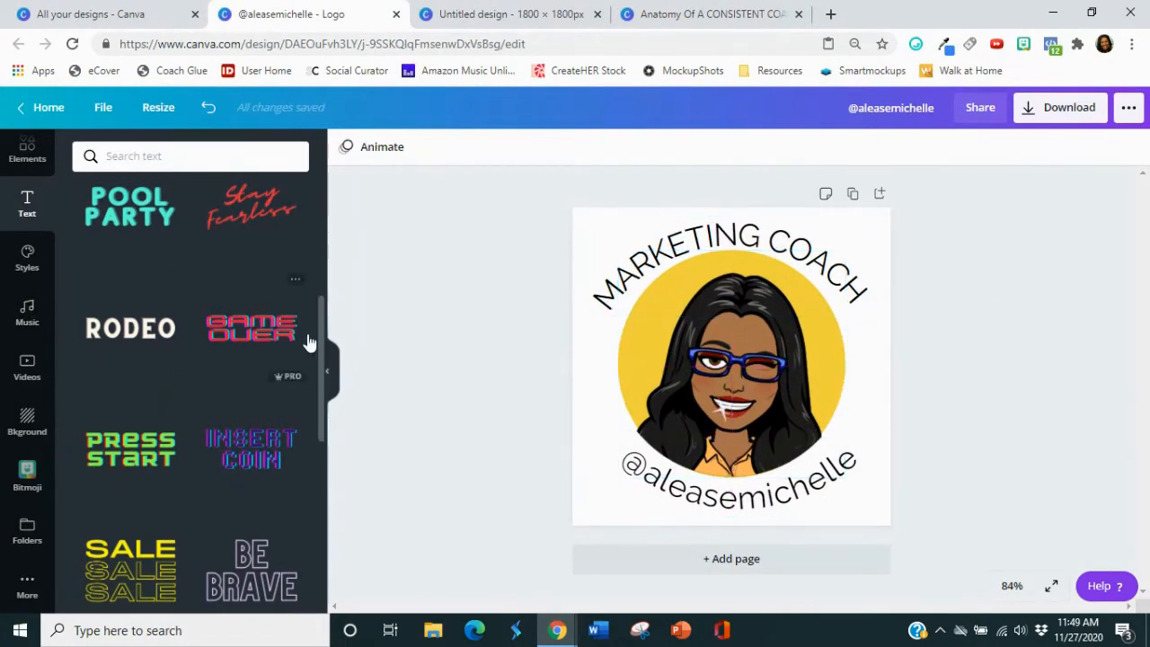
pyautogui.click(329, 374)
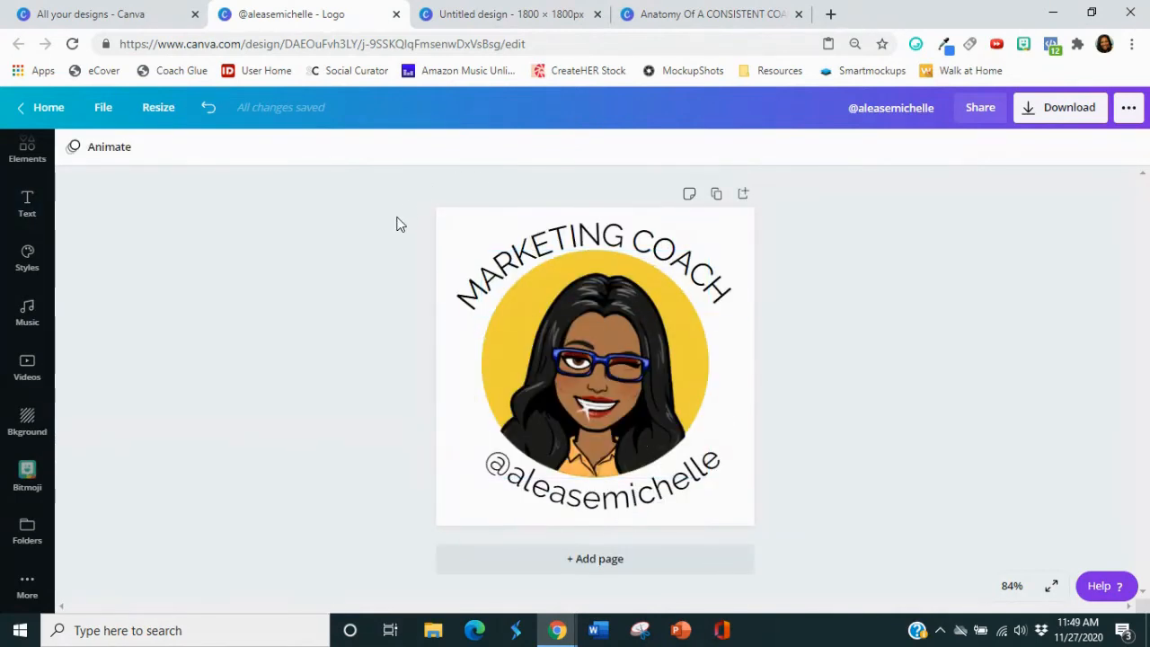
pyautogui.moveTo(400, 222); pyautogui.dragTo(814, 530)
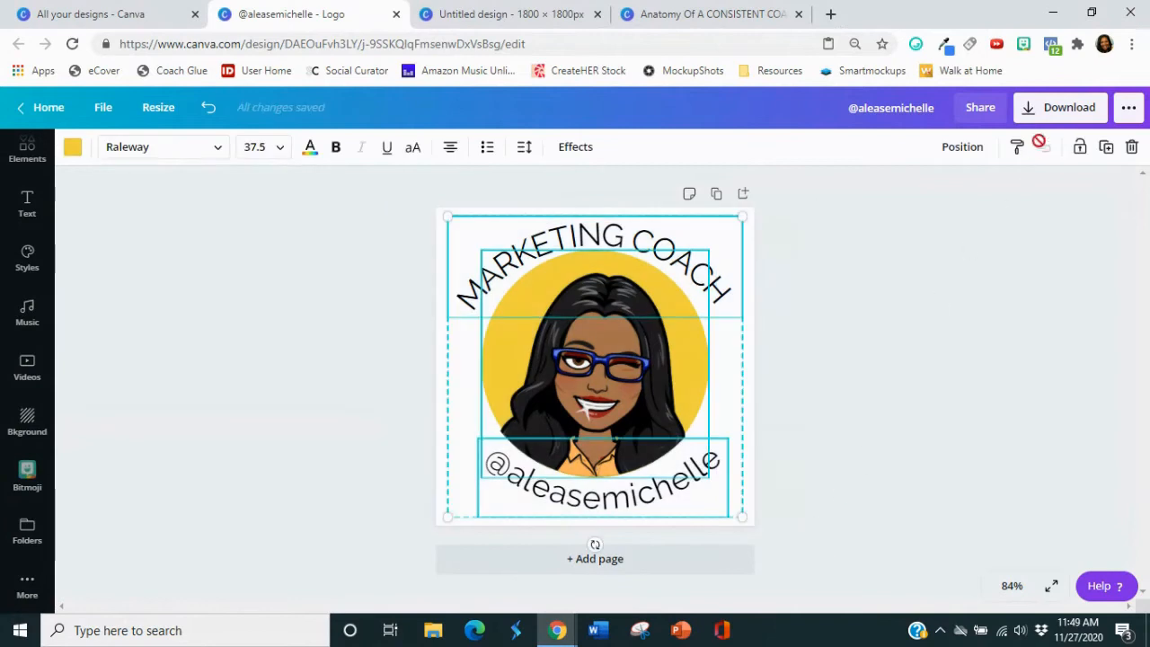
pyautogui.click(1031, 110)
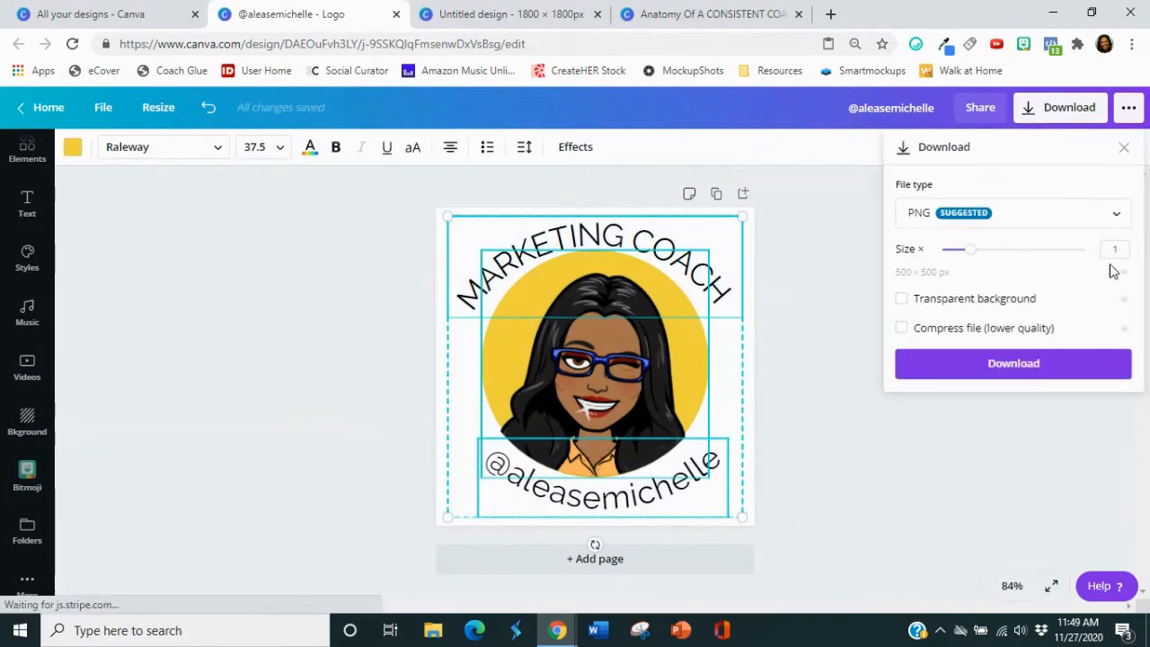
pyautogui.click(902, 300)
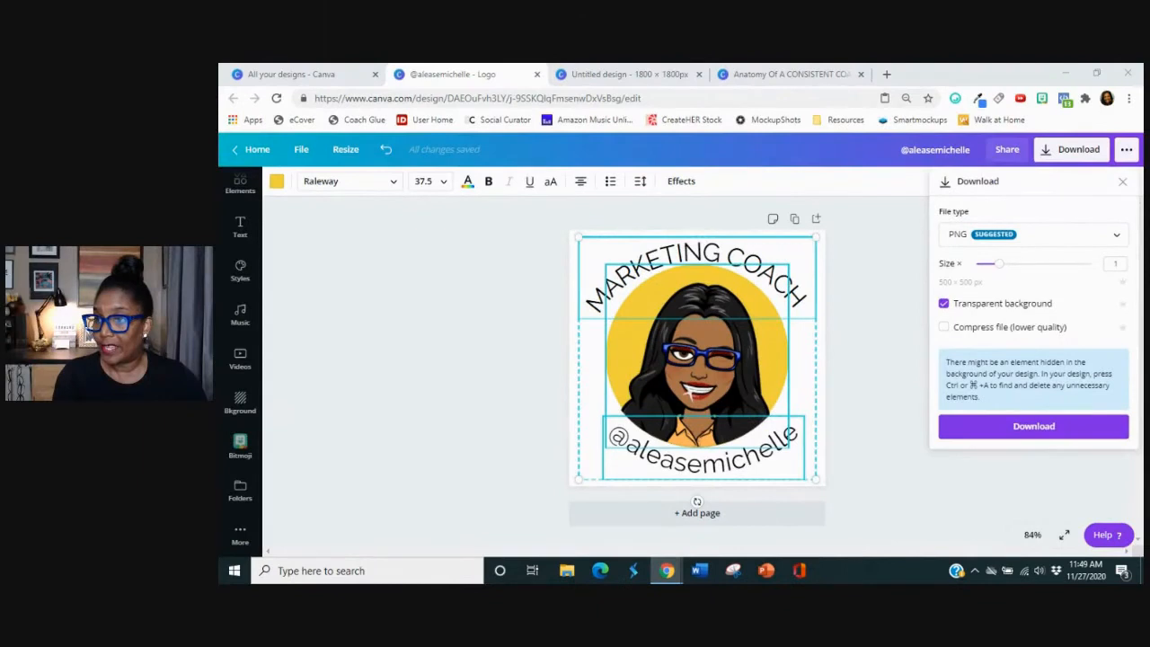
pyautogui.click(886, 337)
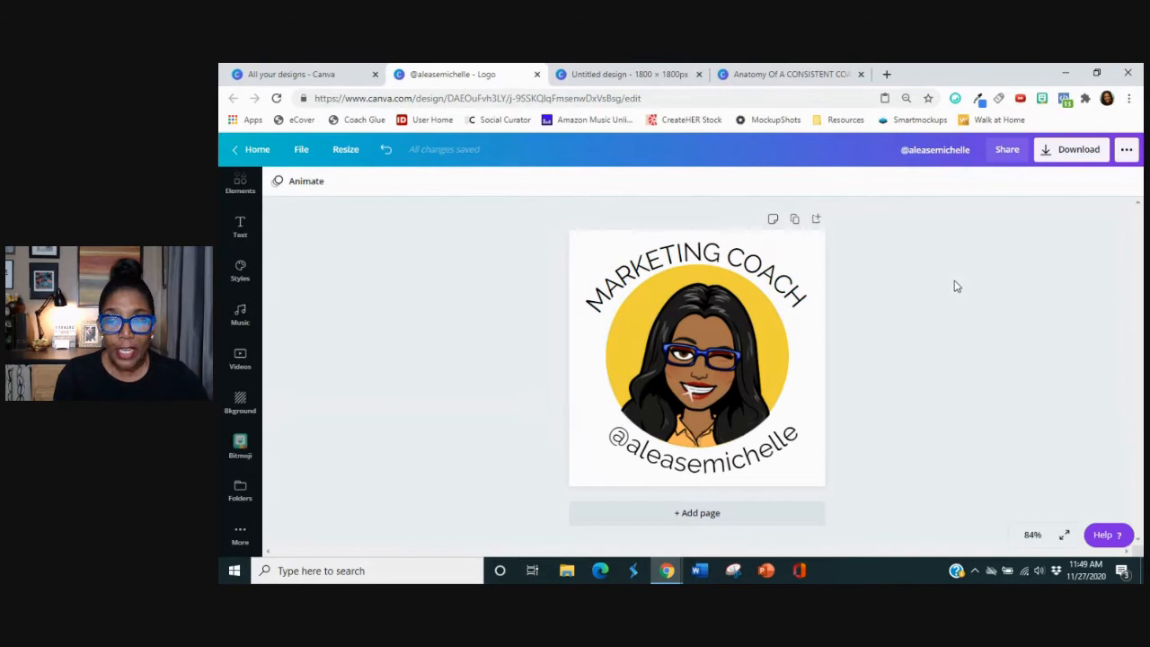
# Download the logo as a PNG with a transparent background and close the business card offer.
pyautogui.click(1045, 155)
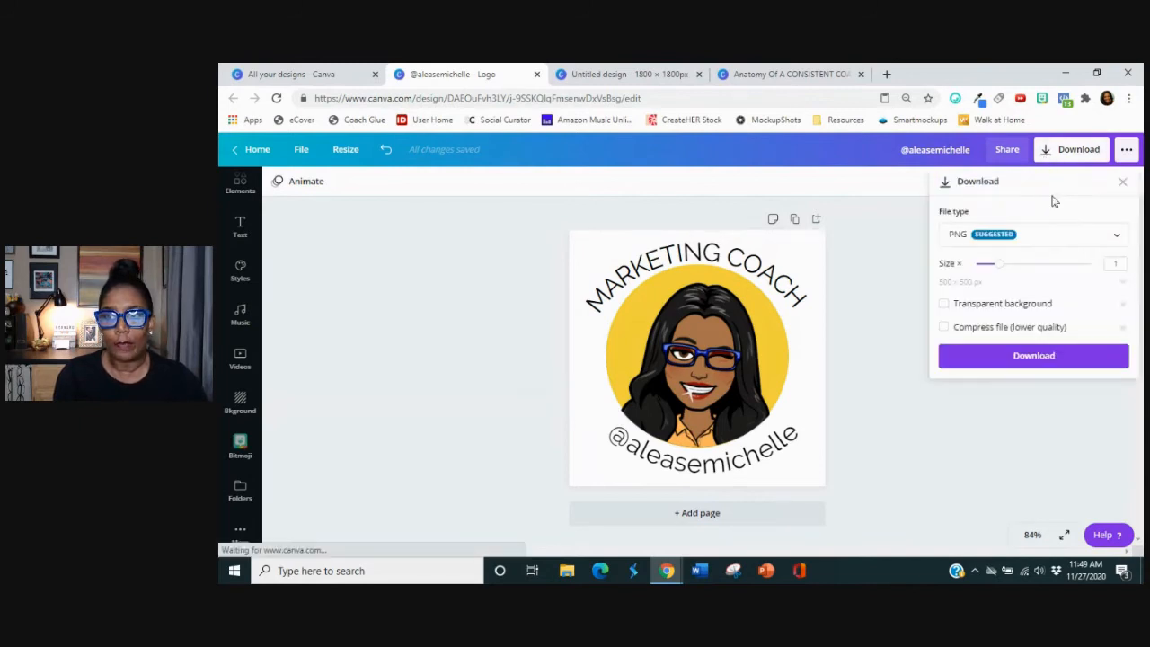
pyautogui.click(945, 305)
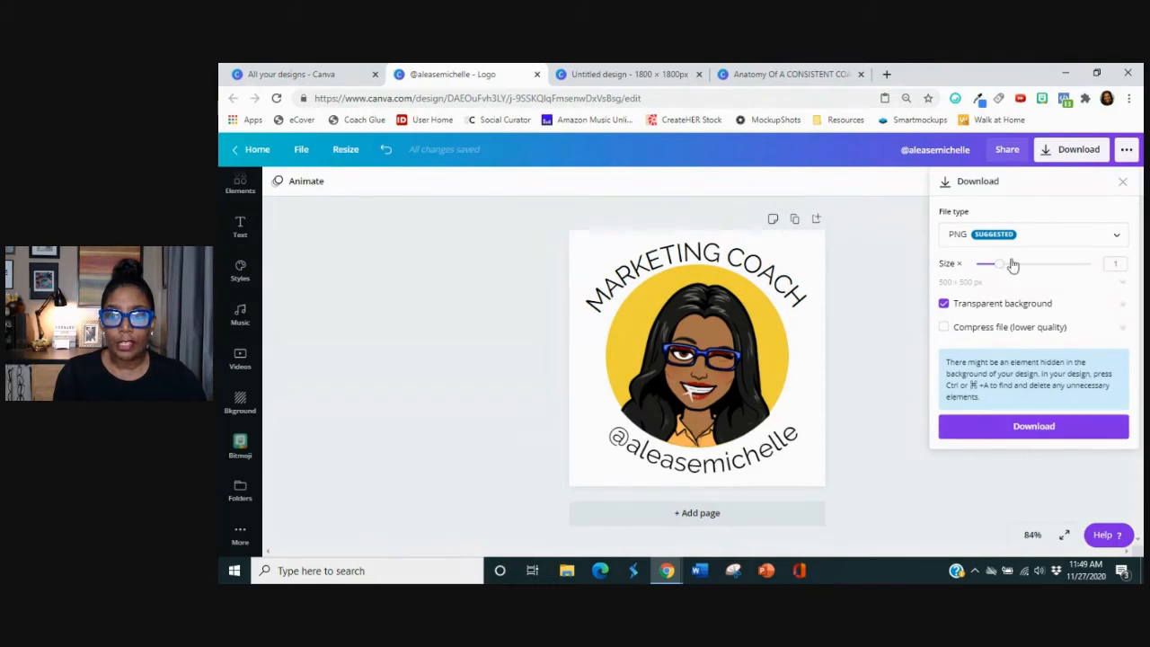
pyautogui.click(984, 433)
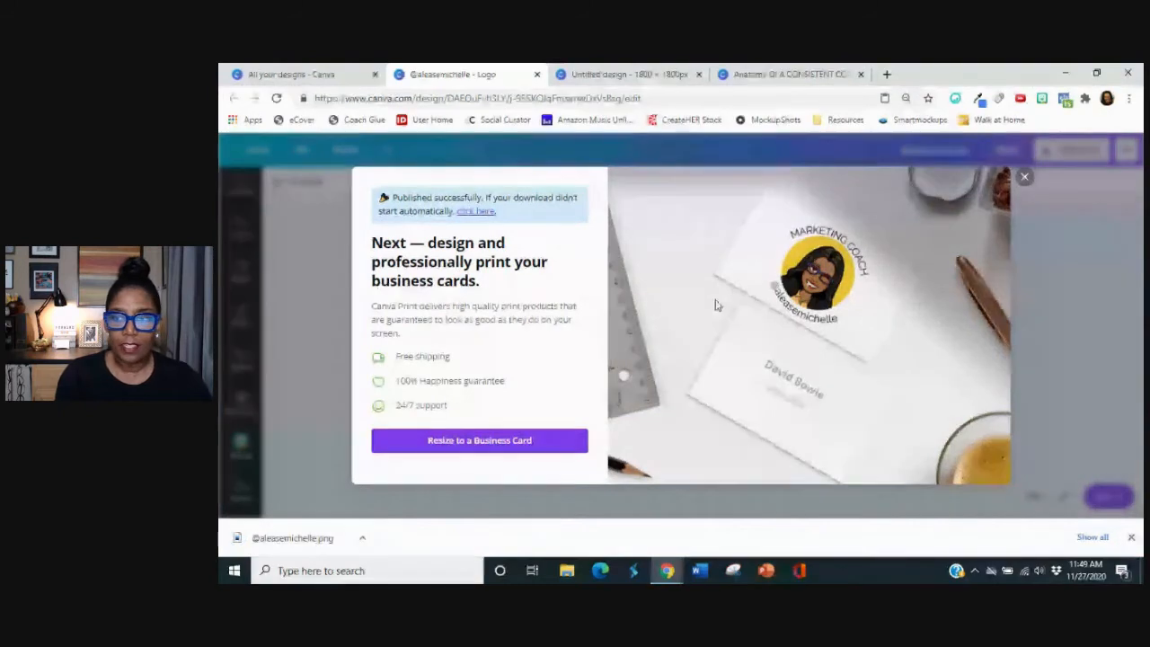
pyautogui.click(1023, 180)
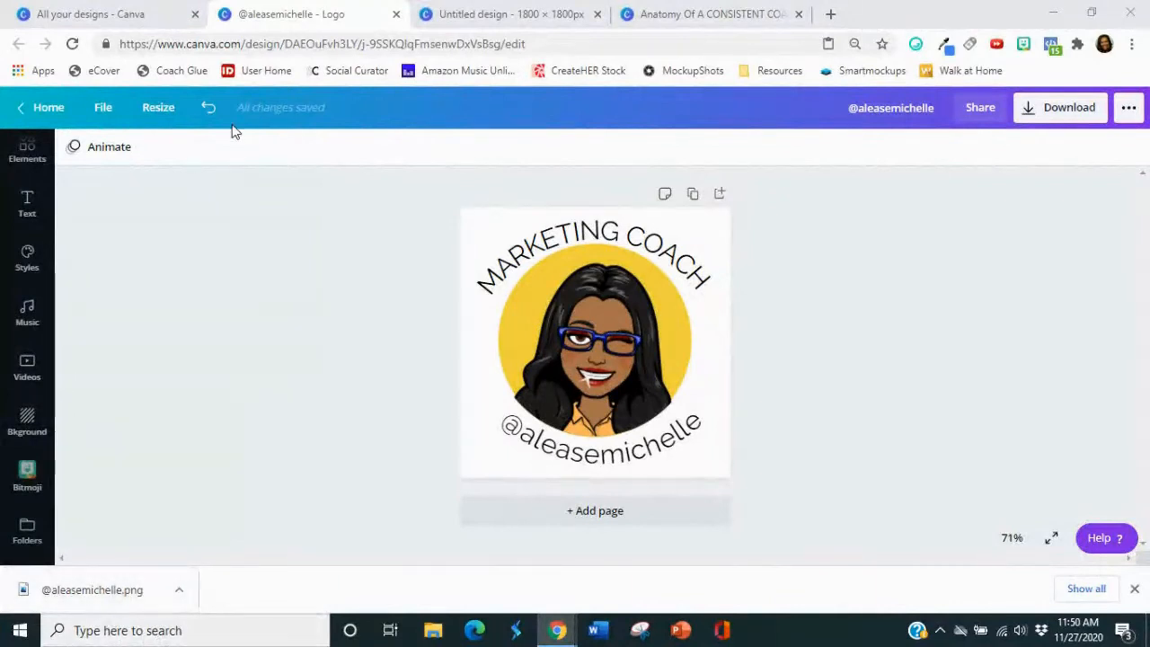
# In the "Anatomy Of A CONSISTENT COACH" design, duplicate page 4, "5 Ways to Profit from Coaching".
pyautogui.click(490, 16)
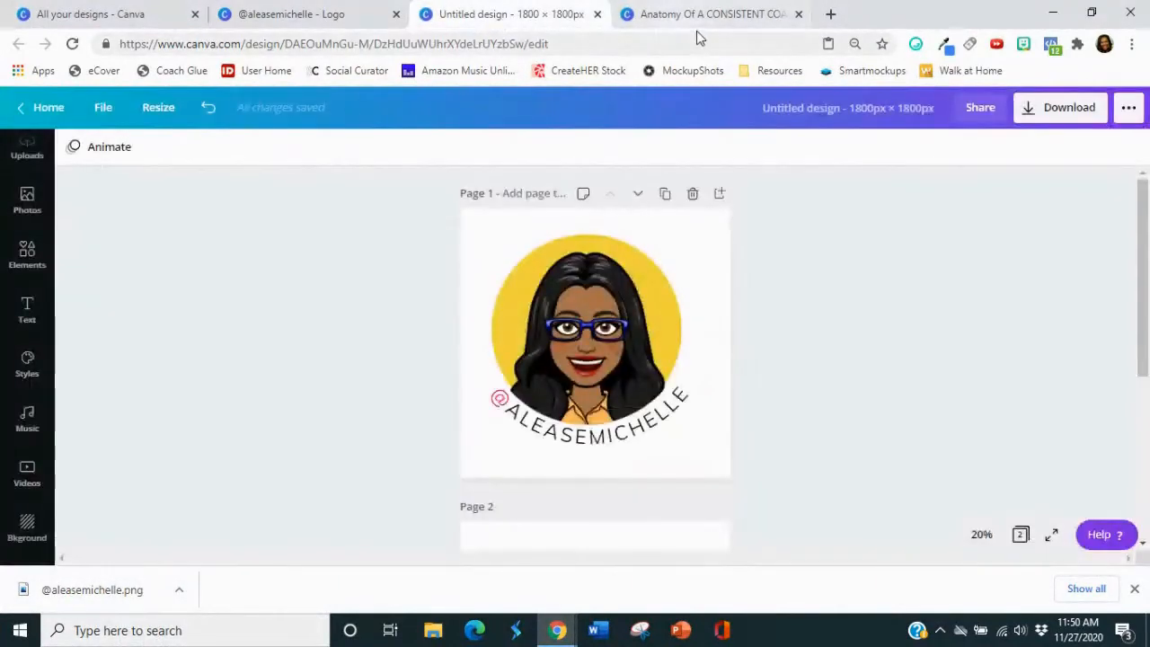
pyautogui.click(699, 16)
pyautogui.scroll(-5, 814, 385)
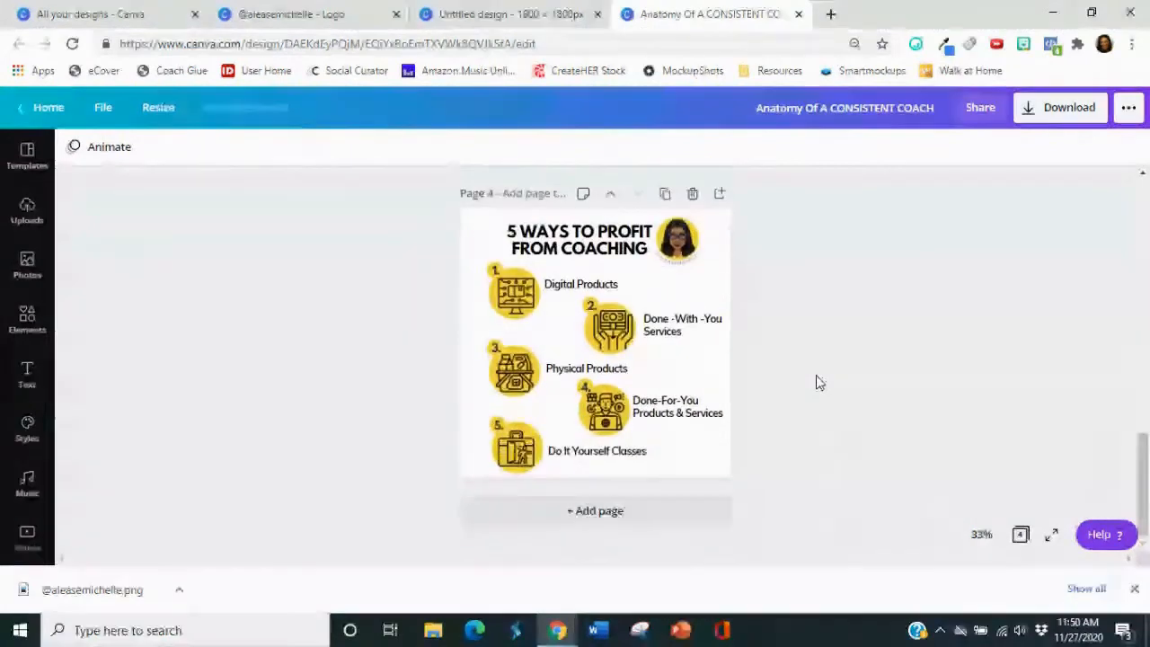
pyautogui.scroll(1, 816, 382)
pyautogui.scroll(-1, 816, 383)
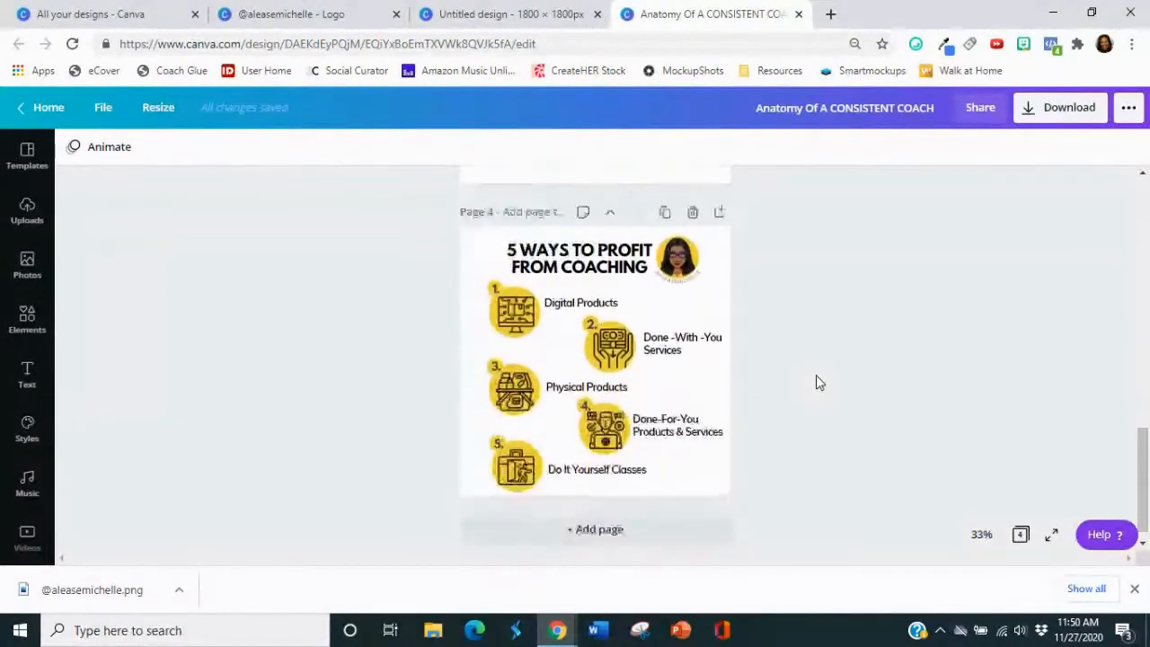
pyautogui.click(665, 194)
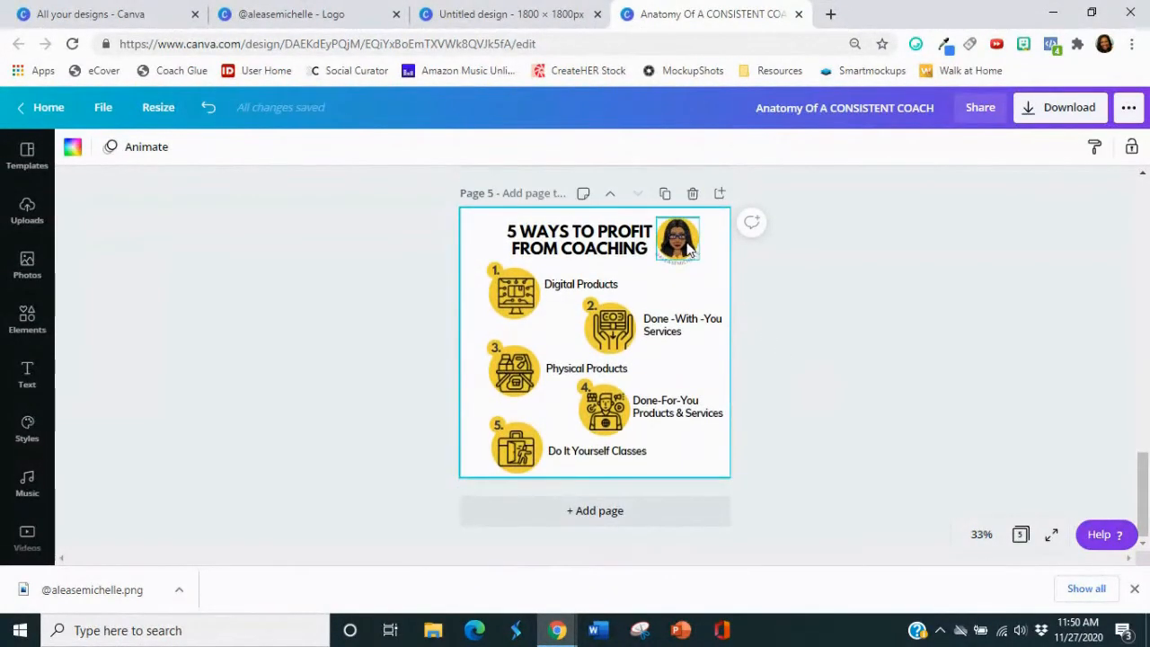
# Delete the old avatar logo and its yellow circle beside the title on page 5.
pyautogui.click(690, 252)
pyautogui.press('Delete')
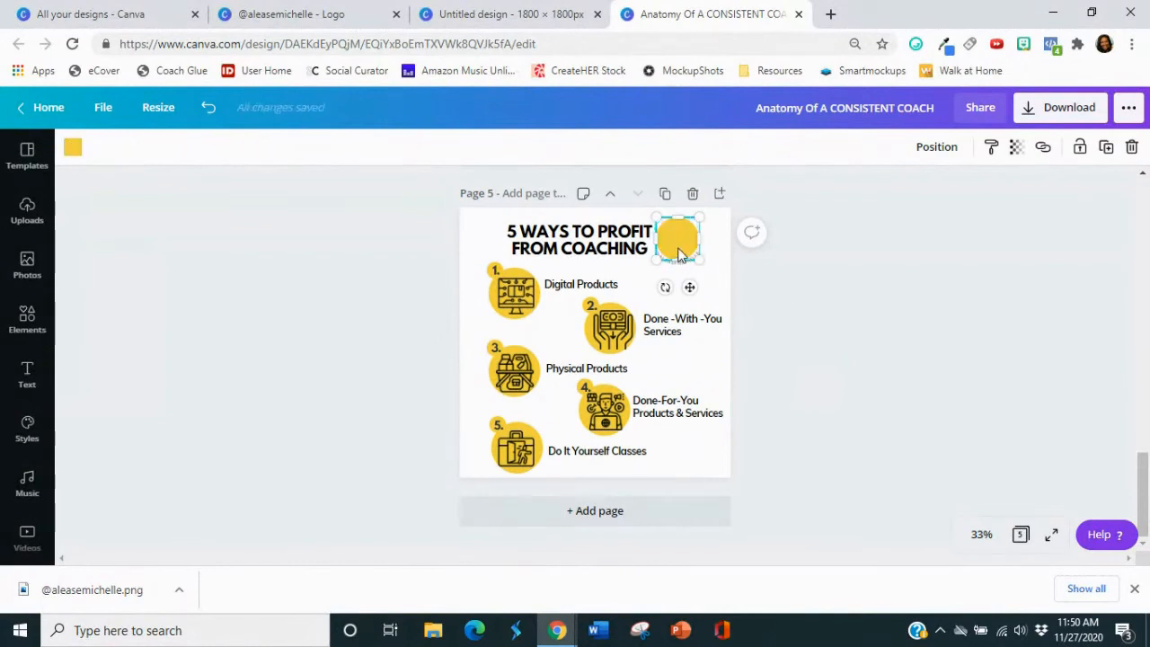
pyautogui.press('Delete')
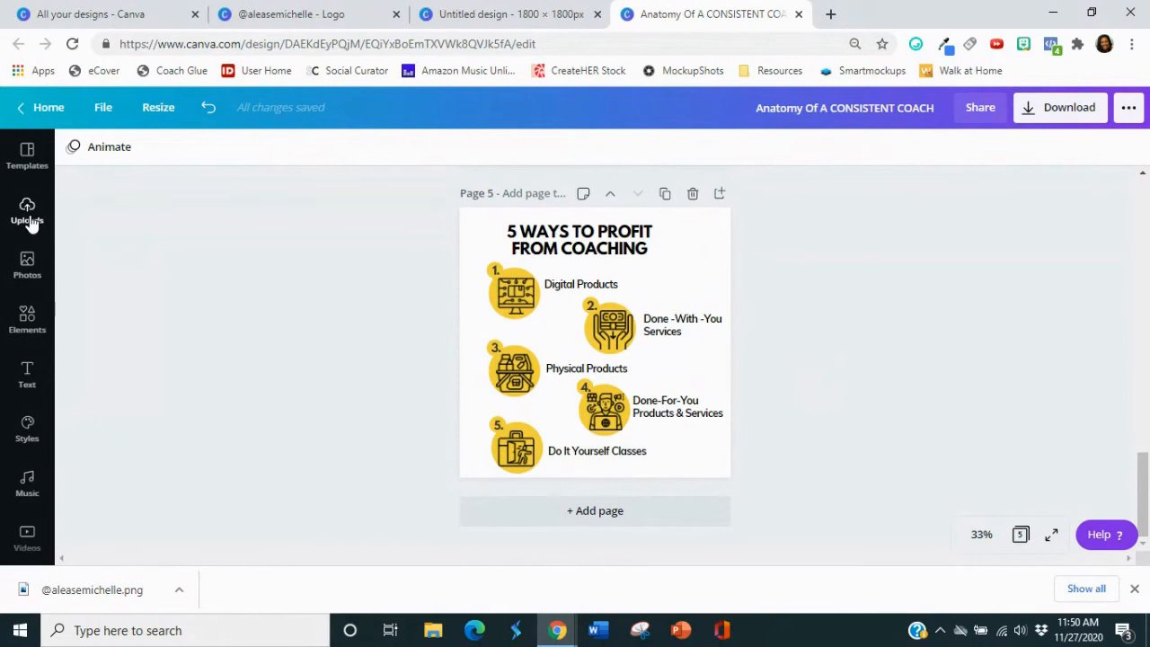
# Upload the downloaded logo PNG and place it on page 5 in the upper-right corner beside the title.
pyautogui.click(29, 221)
pyautogui.moveTo(72, 591); pyautogui.dragTo(243, 330)
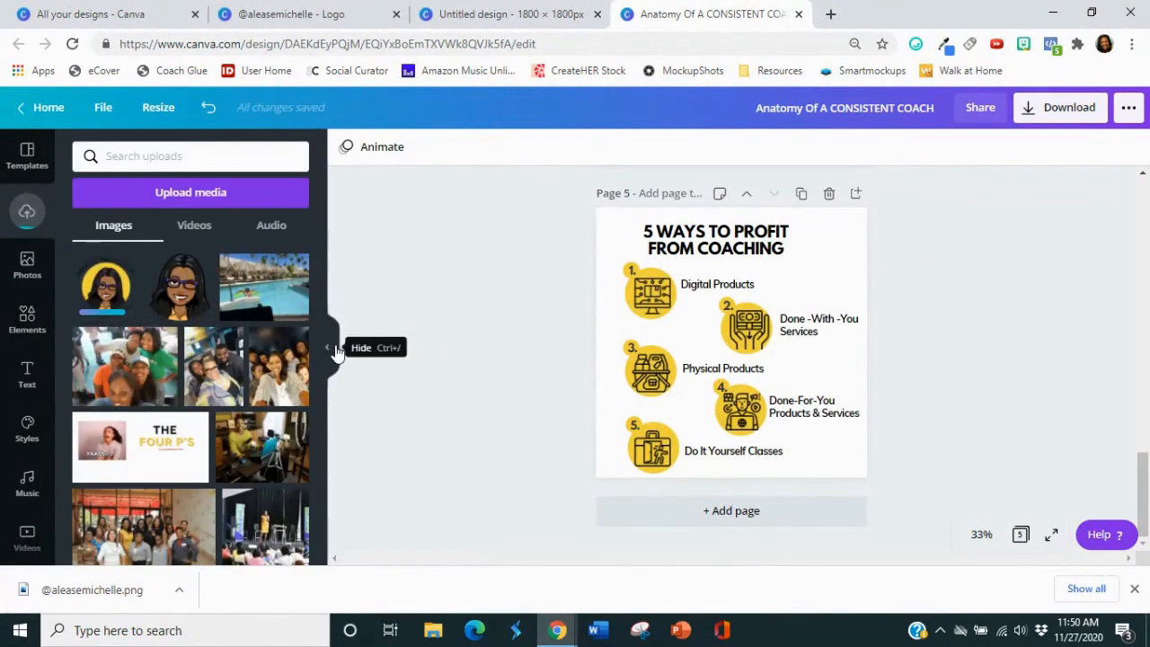
pyautogui.click(105, 285)
pyautogui.moveTo(657, 410); pyautogui.dragTo(819, 245)
# Nudge the new logo slightly to the right on page 5, leaving a clear gap after the title.
pyautogui.click(981, 535)
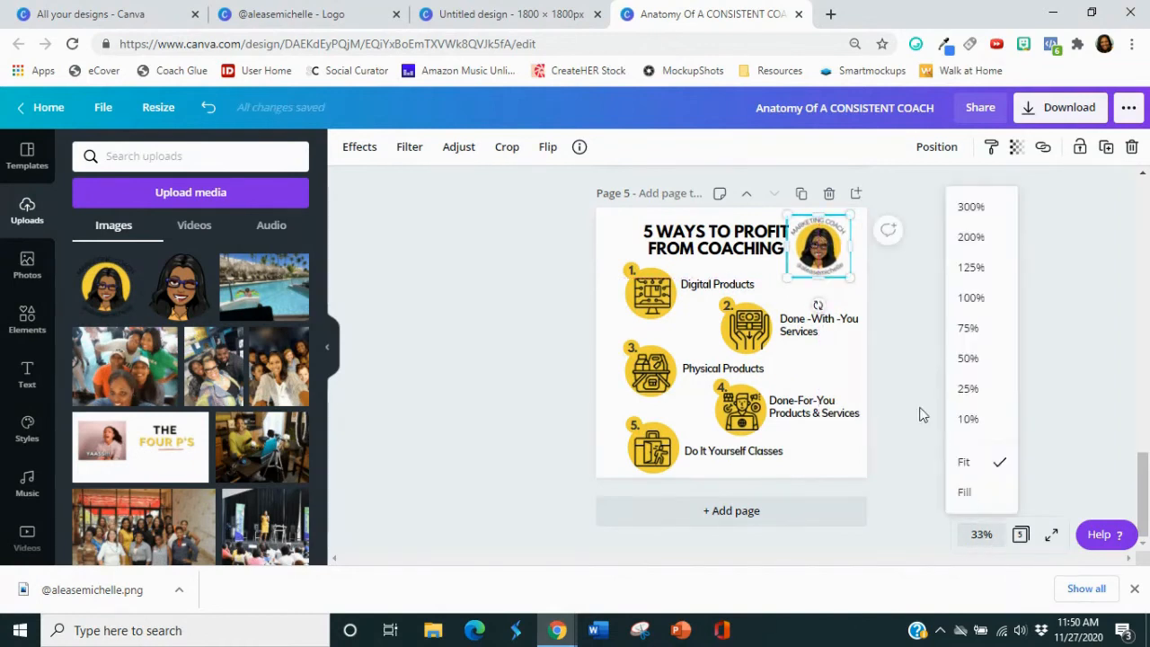
pyautogui.click(976, 334)
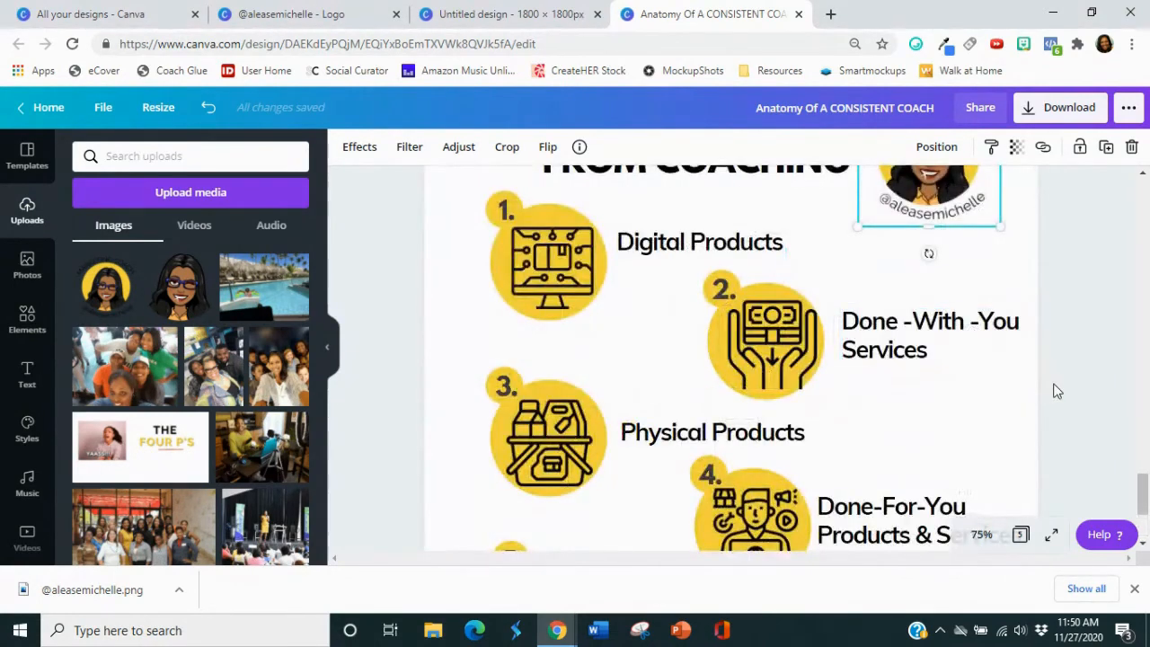
pyautogui.scroll(2, 1069, 378)
pyautogui.click(327, 349)
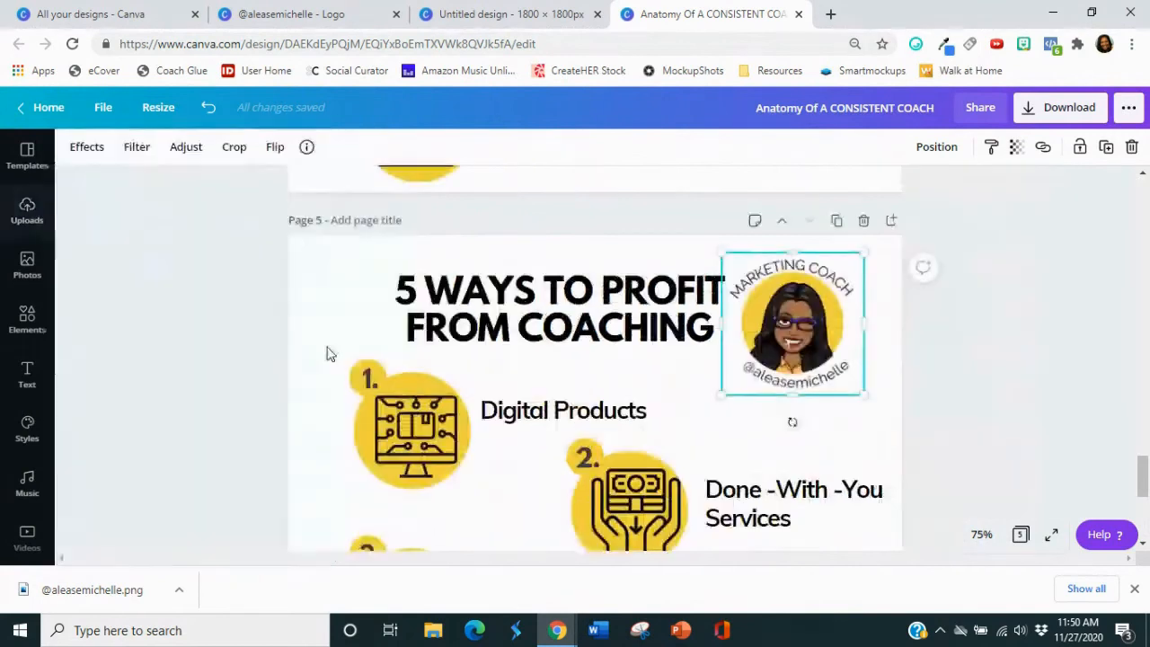
pyautogui.click(1001, 428)
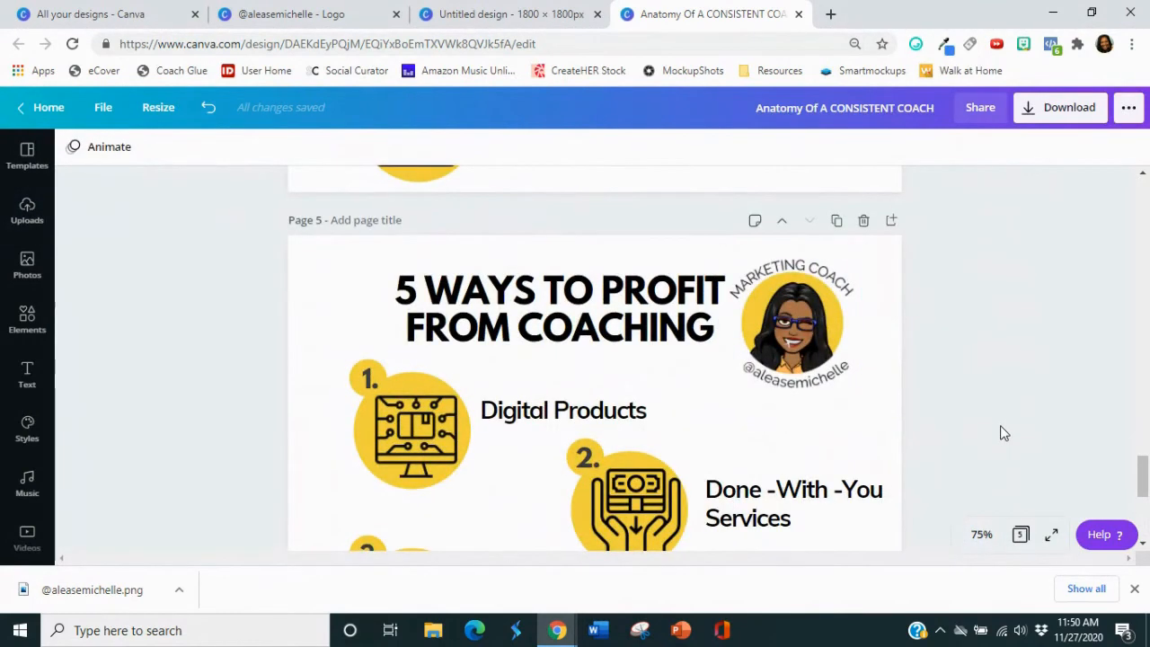
pyautogui.moveTo(900, 415); pyautogui.dragTo(777, 291)
pyautogui.click(954, 353)
pyautogui.moveTo(814, 337); pyautogui.dragTo(825, 339)
pyautogui.click(975, 370)
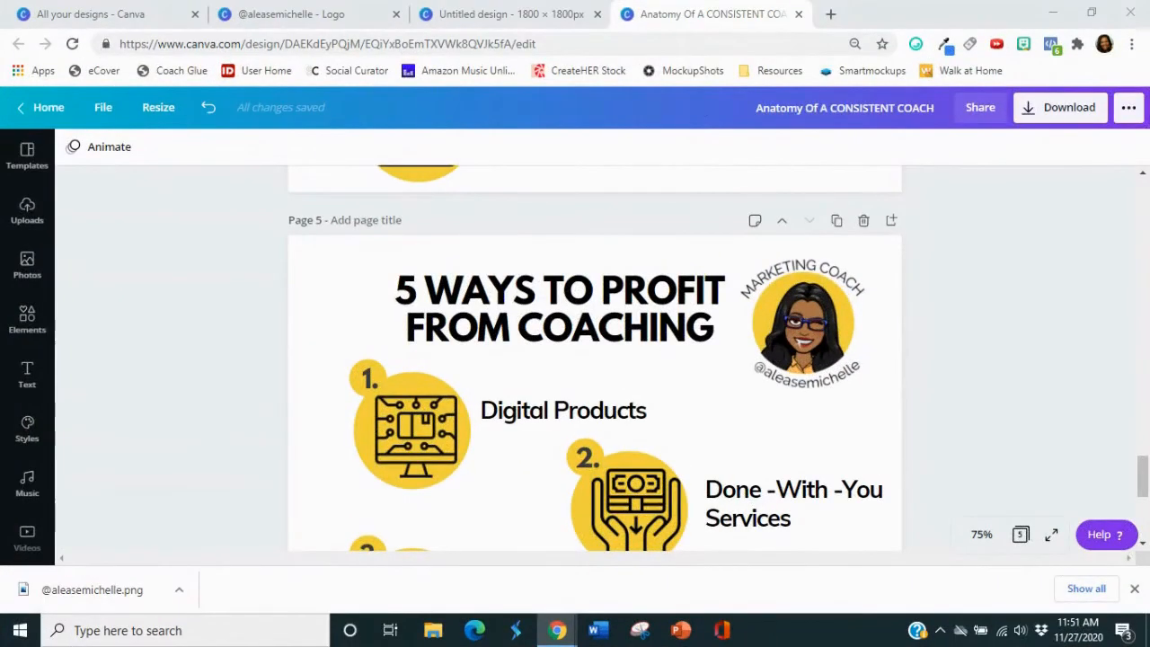
# Return to the logo design, add a second page and insert a circular photo frame on it.
pyautogui.click(308, 16)
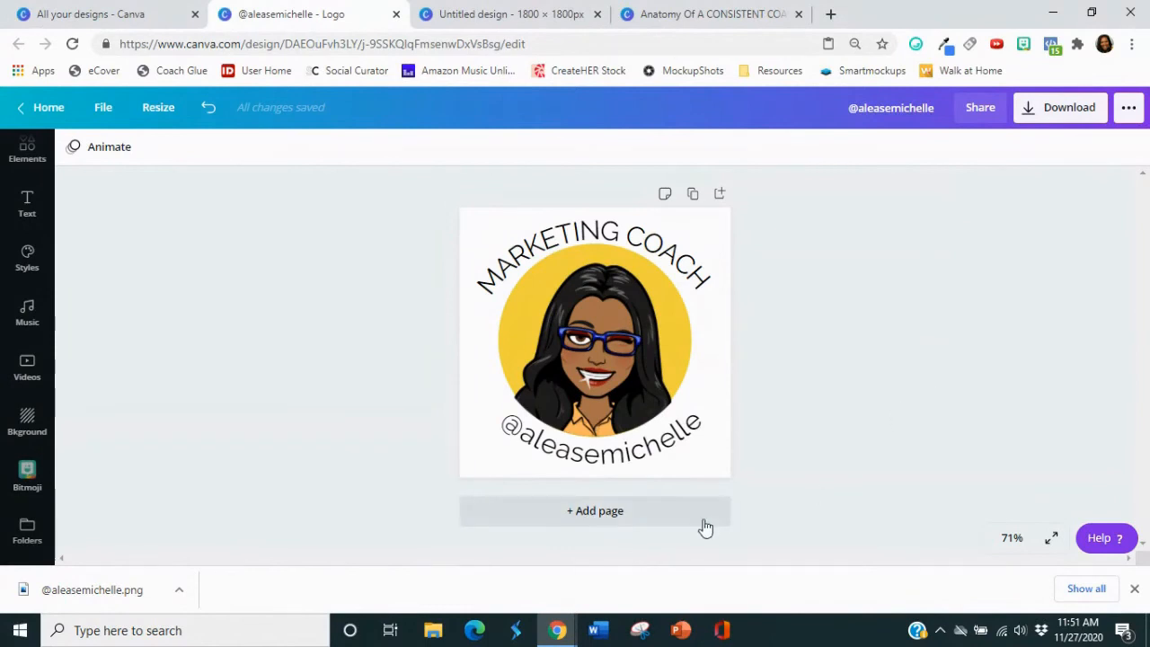
pyautogui.click(622, 518)
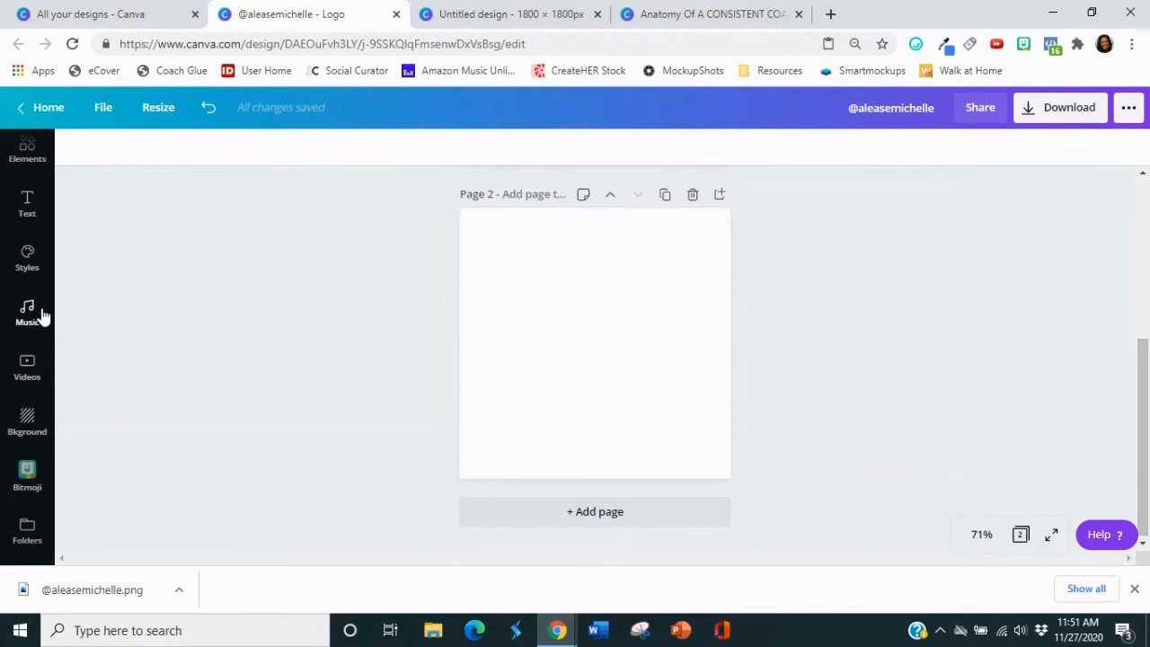
pyautogui.click(32, 158)
pyautogui.scroll(-2, 164, 427)
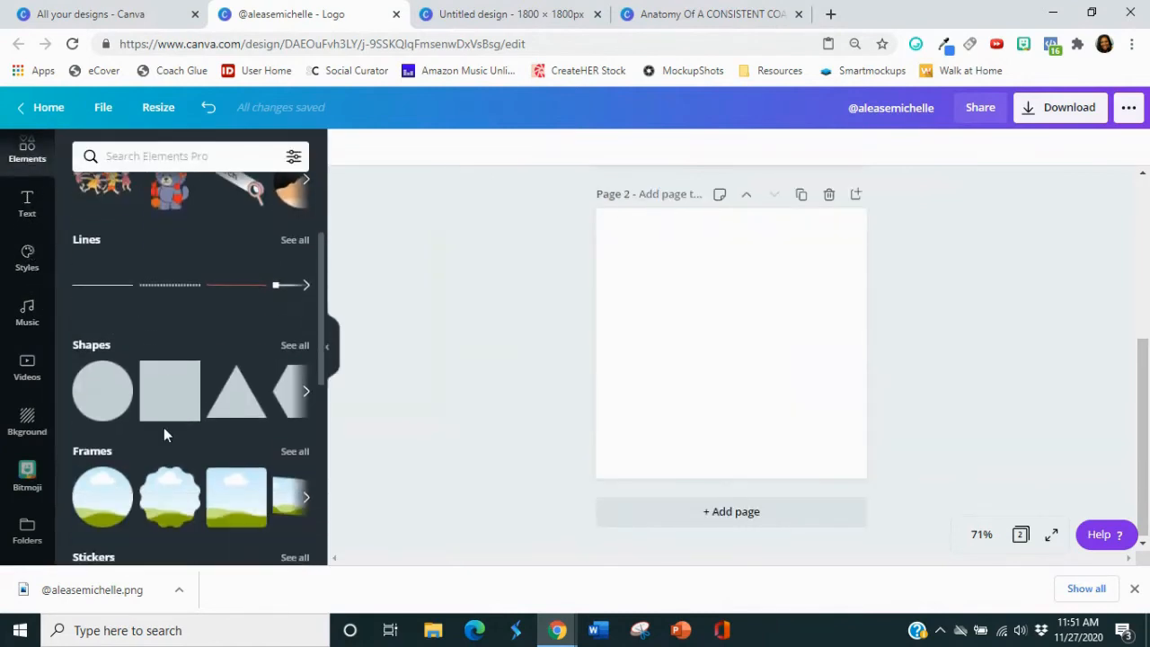
pyautogui.scroll(-1, 163, 427)
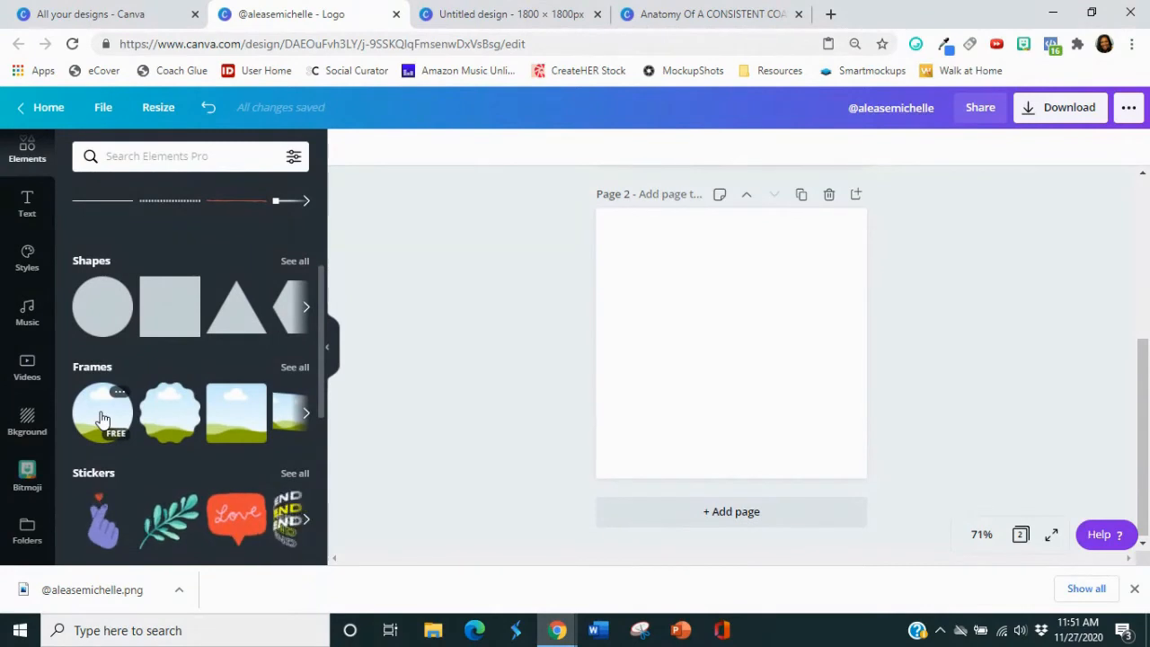
pyautogui.click(103, 420)
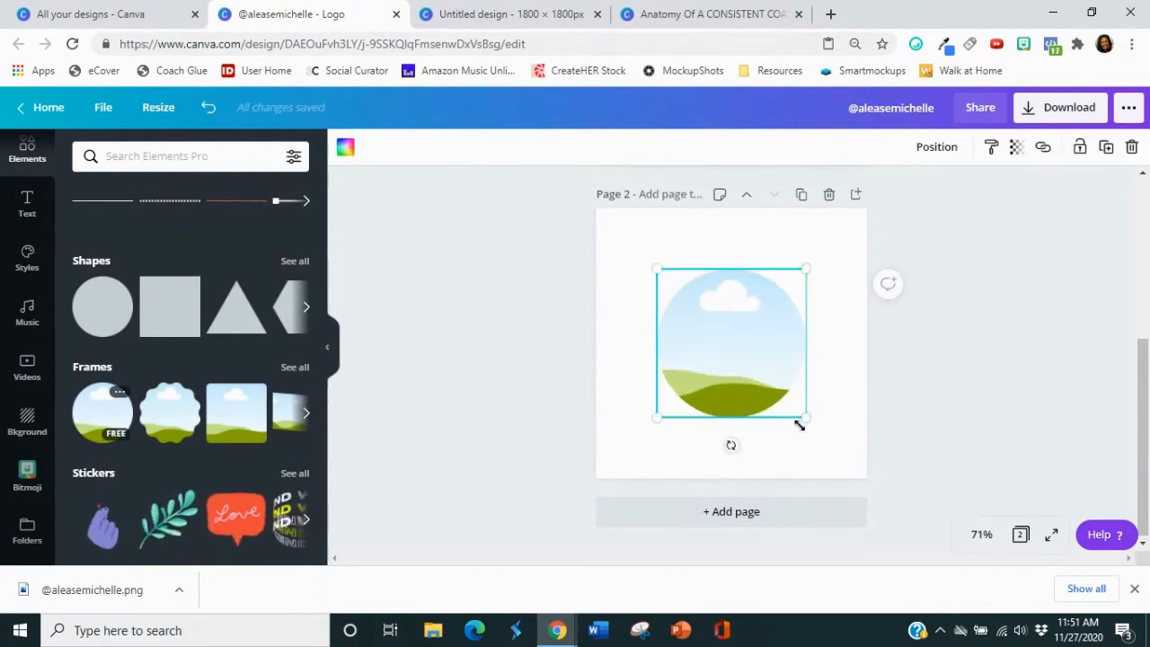
# Enlarge the circular frame on page 2 outward from two opposite corners.
pyautogui.moveTo(807, 419); pyautogui.dragTo(827, 437)
pyautogui.moveTo(655, 268); pyautogui.dragTo(629, 248)
pyautogui.click(581, 366)
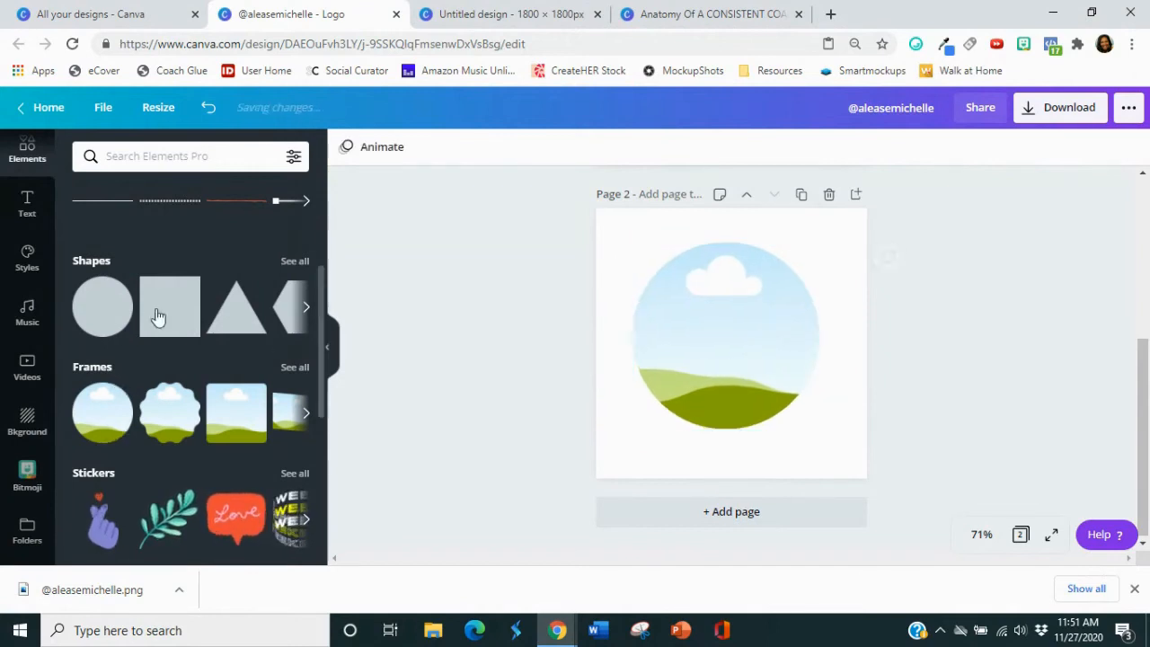
# Fill the circular frame with the yellow-background portrait in the striped top from the personal photo folder.
pyautogui.scroll(-2, 27, 414)
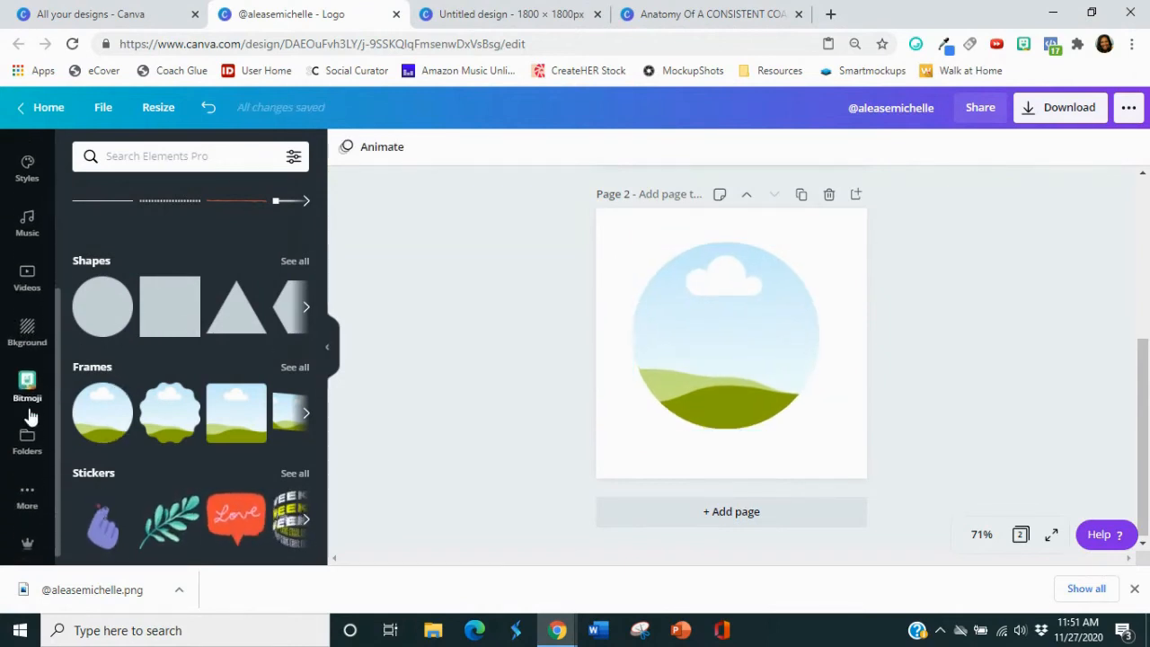
pyautogui.click(27, 428)
pyautogui.moveTo(104, 435); pyautogui.dragTo(727, 366)
# Enlarge and reposition the portrait inside the circular frame to crop it to the head and shoulders.
pyautogui.doubleClick(725, 311)
pyautogui.moveTo(631, 226)
pyautogui.mouseDown()
pyautogui.moveTo(591, 211)
pyautogui.moveTo(623, 206)
pyautogui.mouseUp()
pyautogui.moveTo(819, 186); pyautogui.dragTo(827, 172)
pyautogui.moveTo(756, 327); pyautogui.dragTo(776, 348)
pyautogui.click(918, 370)
pyautogui.click(928, 369)
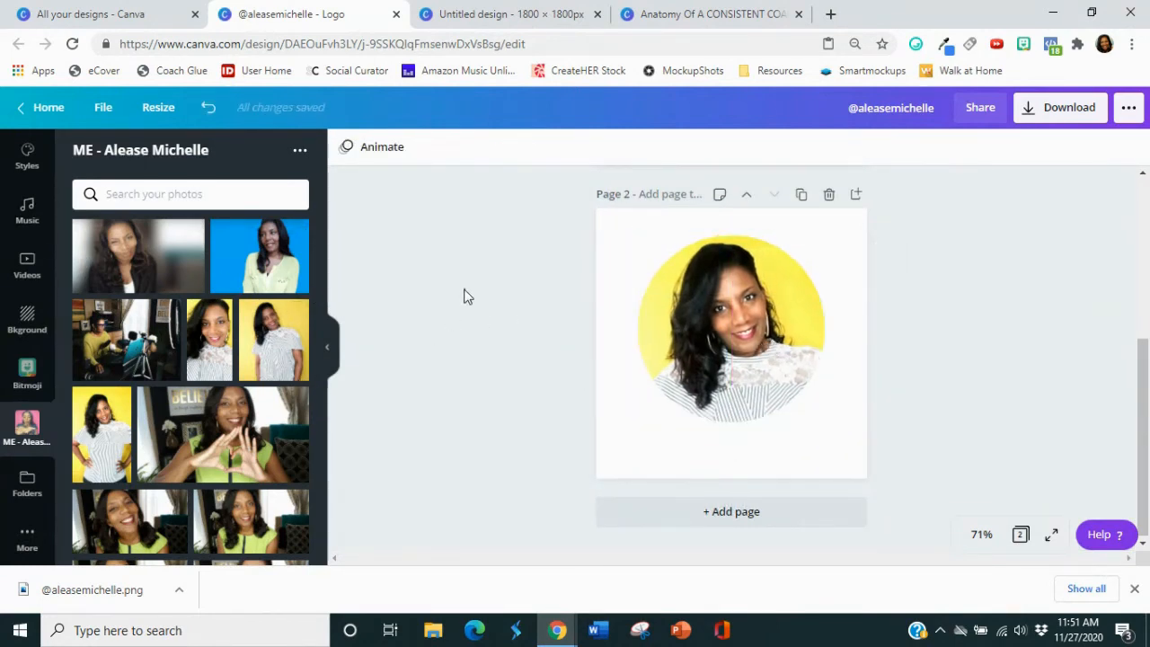
# Copy the curved handle text from page 1 to page 2 and place it below the circular portrait.
pyautogui.scroll(1, 881, 331)
pyautogui.click(778, 241)
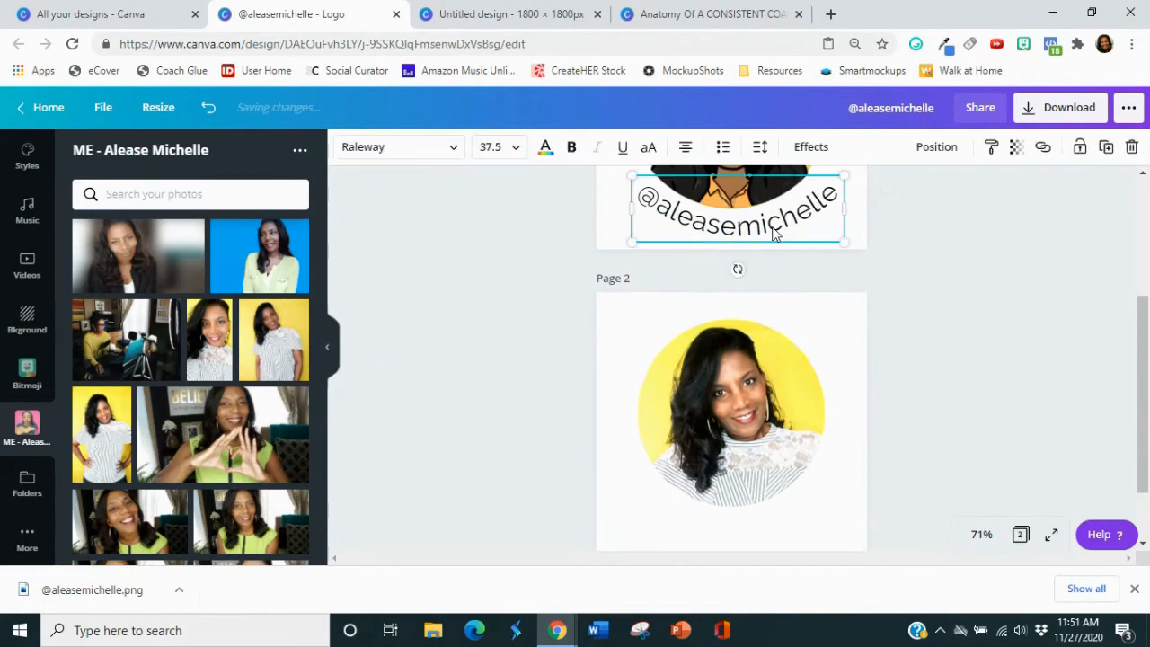
pyautogui.rightClick(771, 233)
pyautogui.click(813, 250)
pyautogui.scroll(-2, 829, 378)
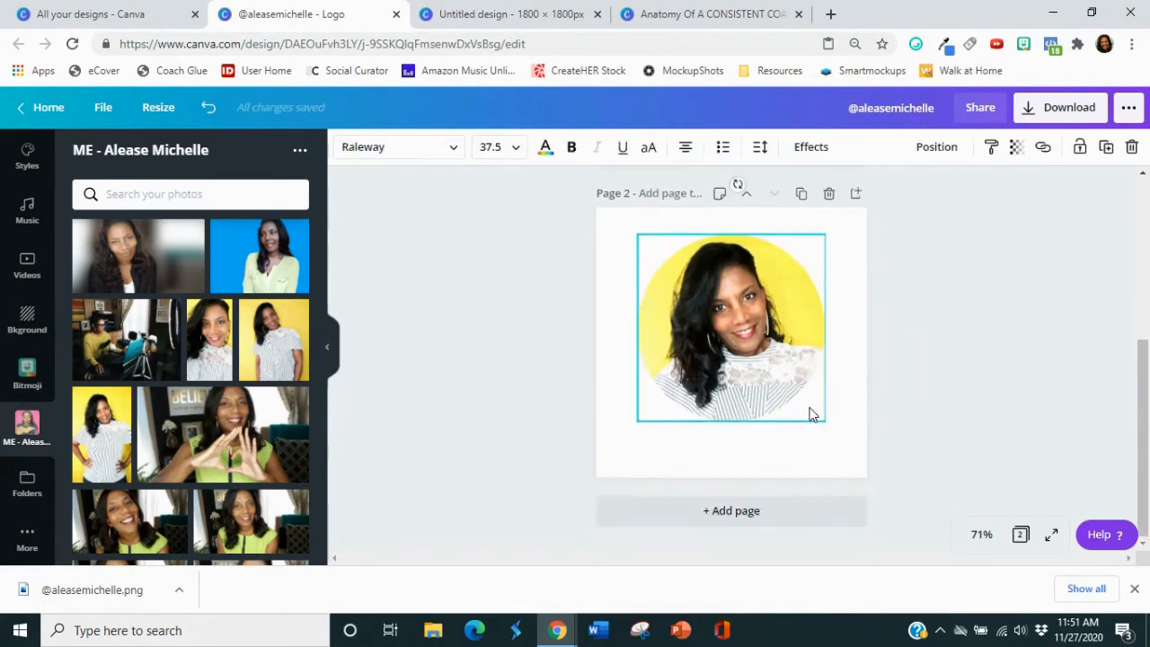
pyautogui.rightClick(820, 457)
pyautogui.click(860, 461)
pyautogui.moveTo(737, 495); pyautogui.dragTo(759, 434)
pyautogui.click(886, 399)
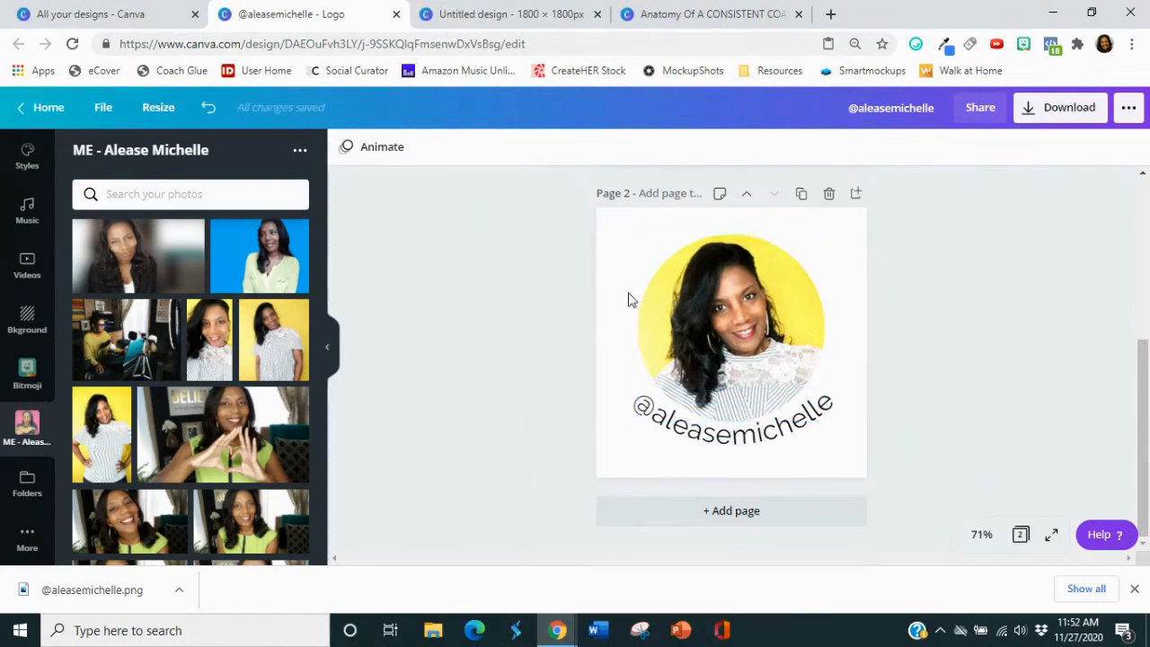
# Copy the curved "MARKETING COACH" text from page 1 onto page 2 above the portrait.
pyautogui.scroll(2, 652, 304)
pyautogui.scroll(2, 652, 304)
pyautogui.click(656, 299)
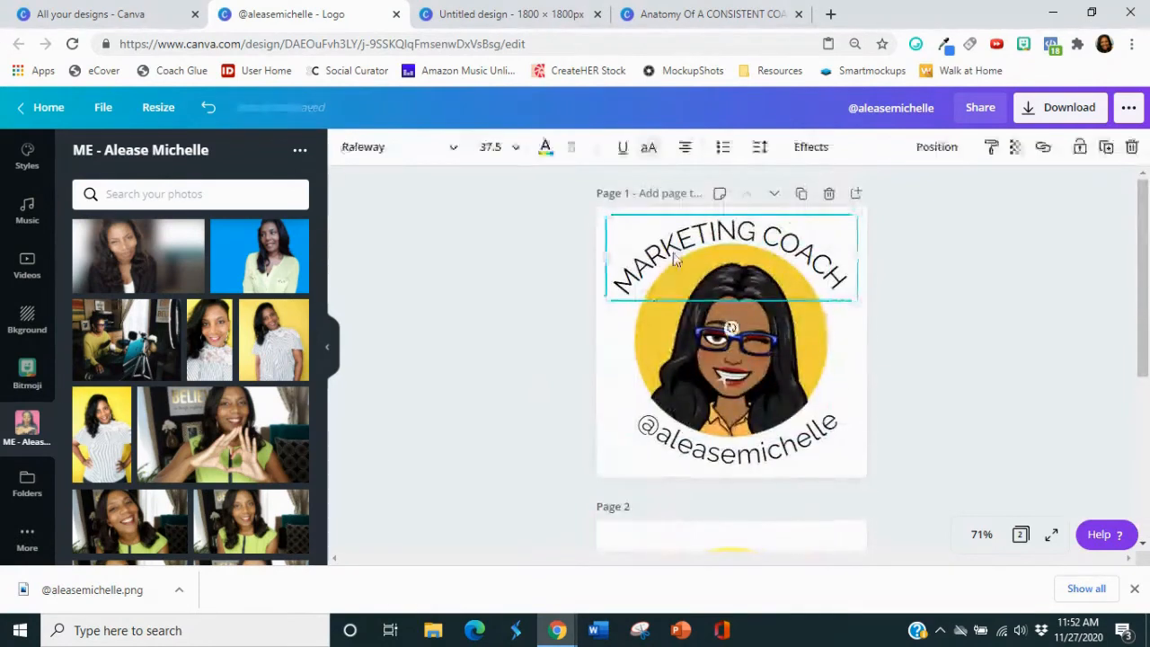
pyautogui.rightClick(676, 262)
pyautogui.click(716, 272)
pyautogui.scroll(-3, 762, 296)
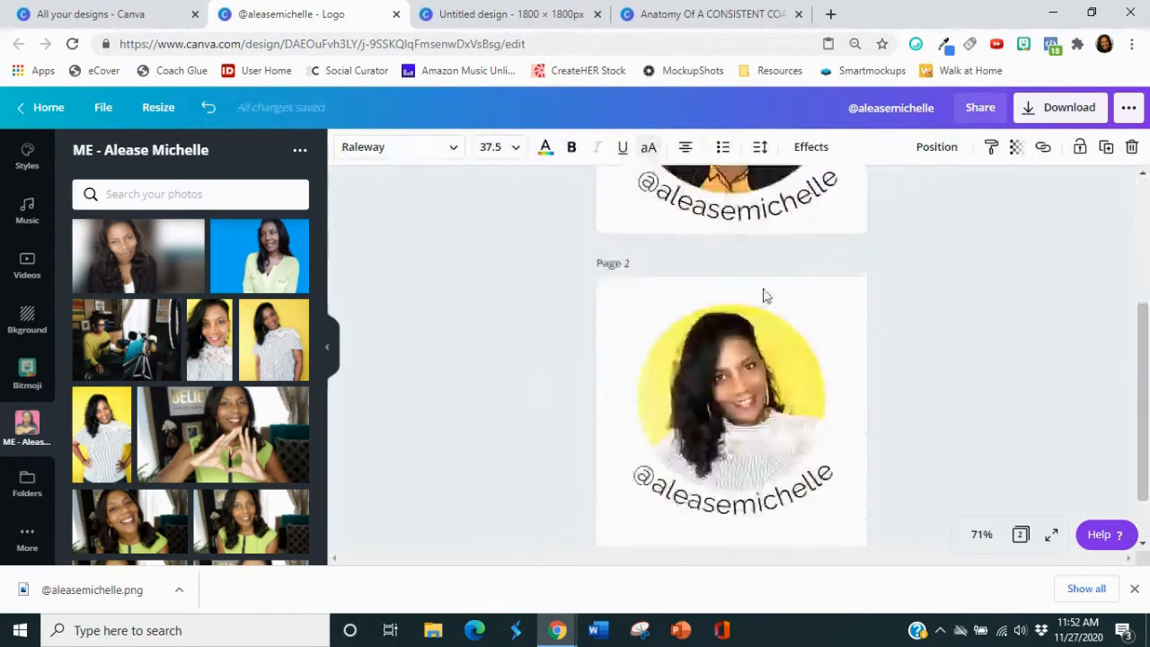
pyautogui.click(827, 294)
pyautogui.rightClick(828, 294)
pyautogui.click(867, 340)
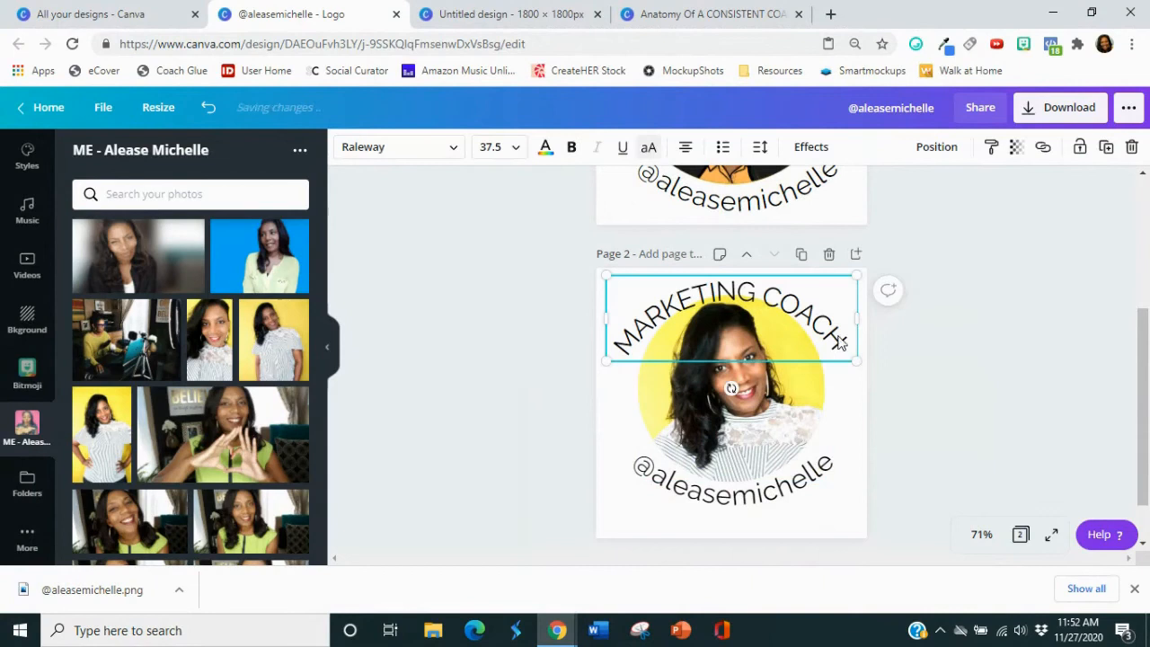
pyautogui.click(824, 411)
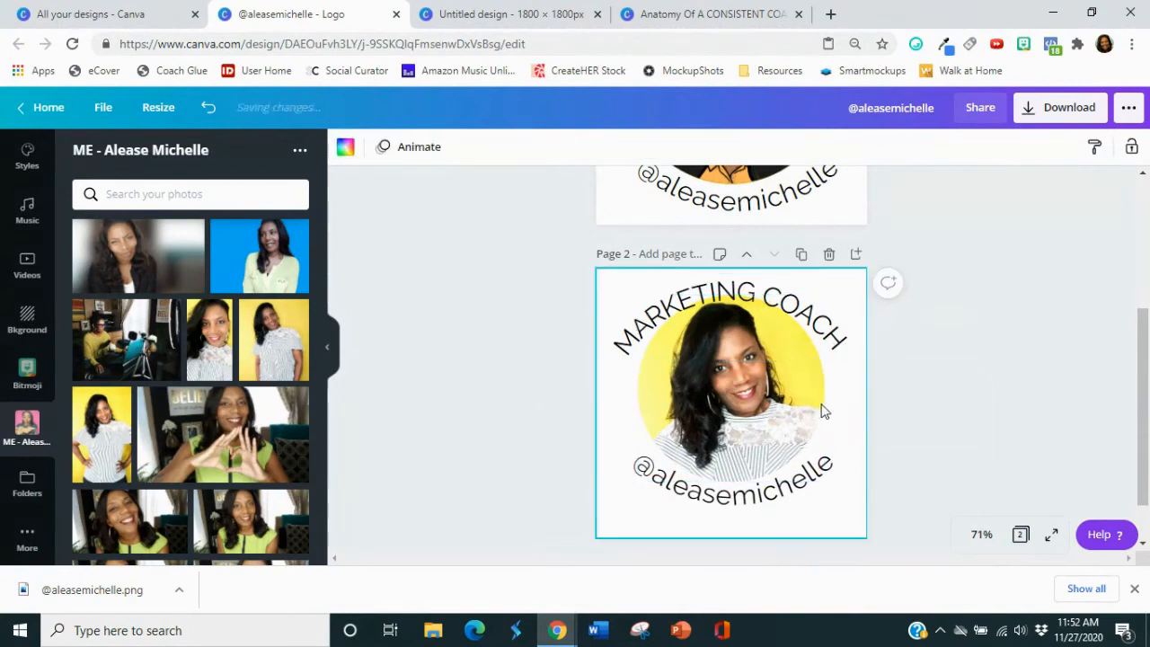
# Shift the page 2 logo elements slightly down and nudge the "MARKETING COACH" text back up to clear the portrait.
pyautogui.click(570, 286)
pyautogui.moveTo(585, 289); pyautogui.dragTo(849, 532)
pyautogui.moveTo(782, 430)
pyautogui.mouseDown()
pyautogui.moveTo(777, 449)
pyautogui.moveTo(781, 440)
pyautogui.mouseUp()
pyautogui.click(929, 458)
pyautogui.moveTo(846, 344); pyautogui.dragTo(839, 328)
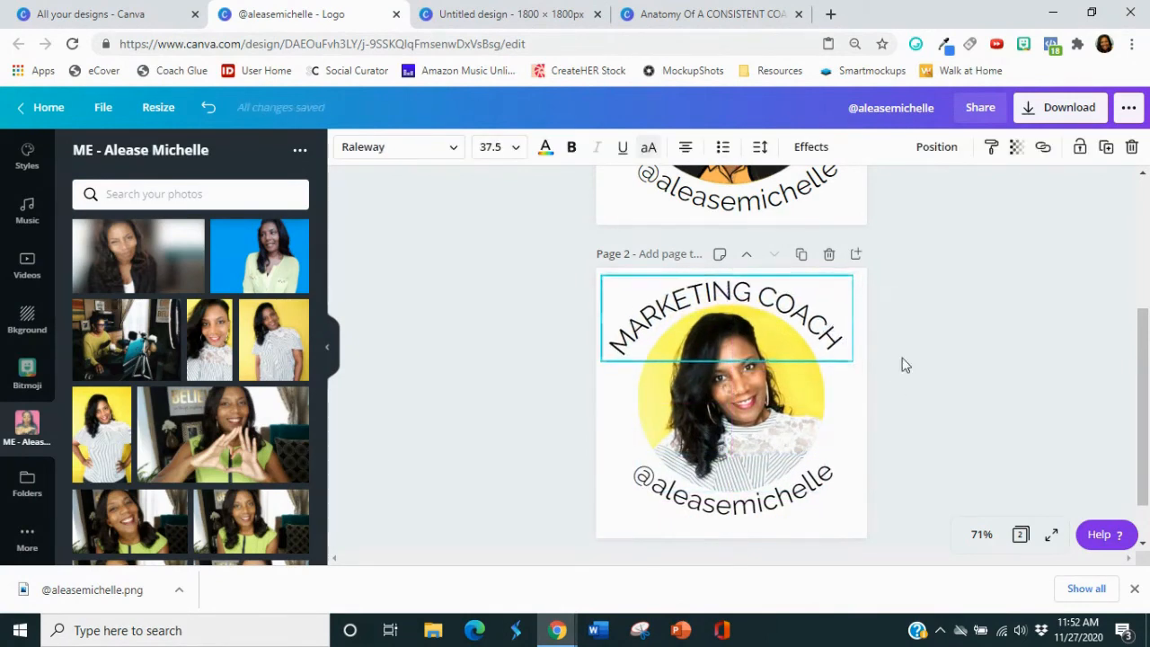
# Increase the Curve effect on page 2's "MARKETING COACH" text so it follows the circle more closely.
pyautogui.click(818, 148)
pyautogui.moveTo(252, 516); pyautogui.dragTo(260, 509)
pyautogui.click(525, 366)
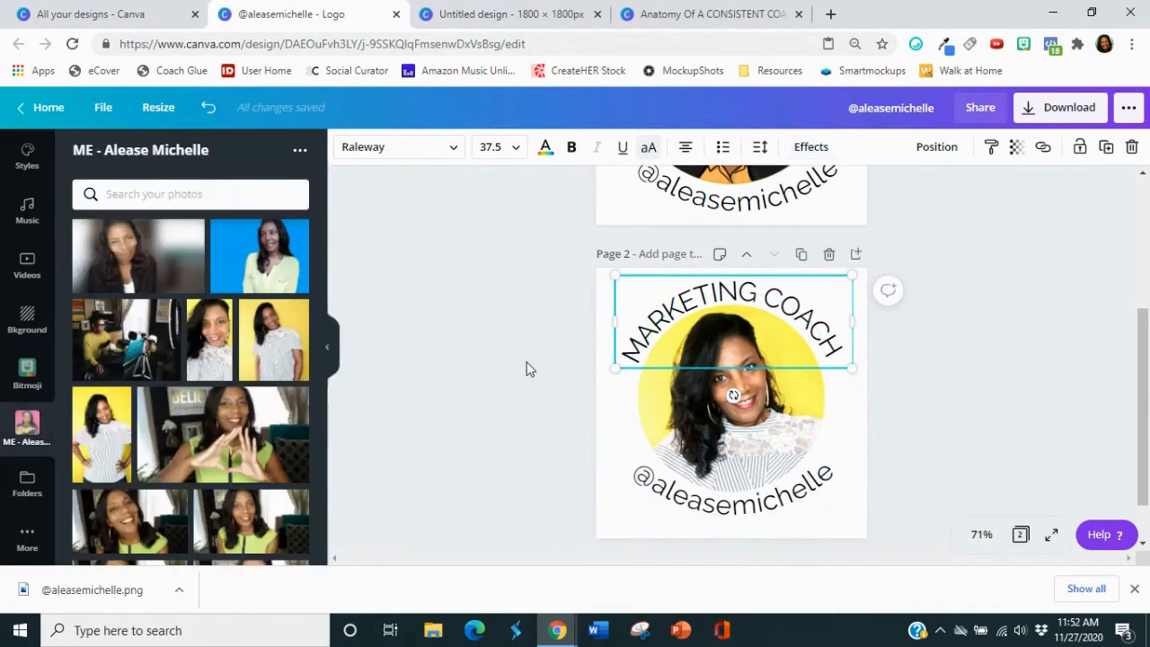
# Set the Curve effect of the handle text on page 2 to -60.
pyautogui.click(647, 498)
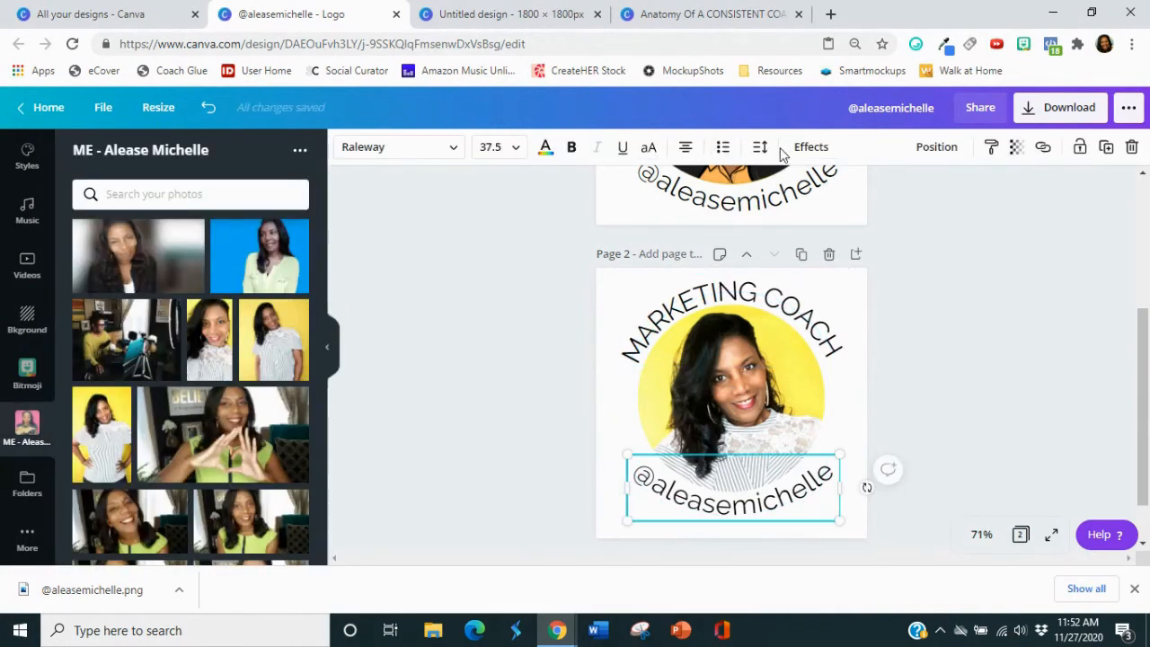
pyautogui.click(809, 146)
pyautogui.moveTo(133, 513); pyautogui.dragTo(121, 511)
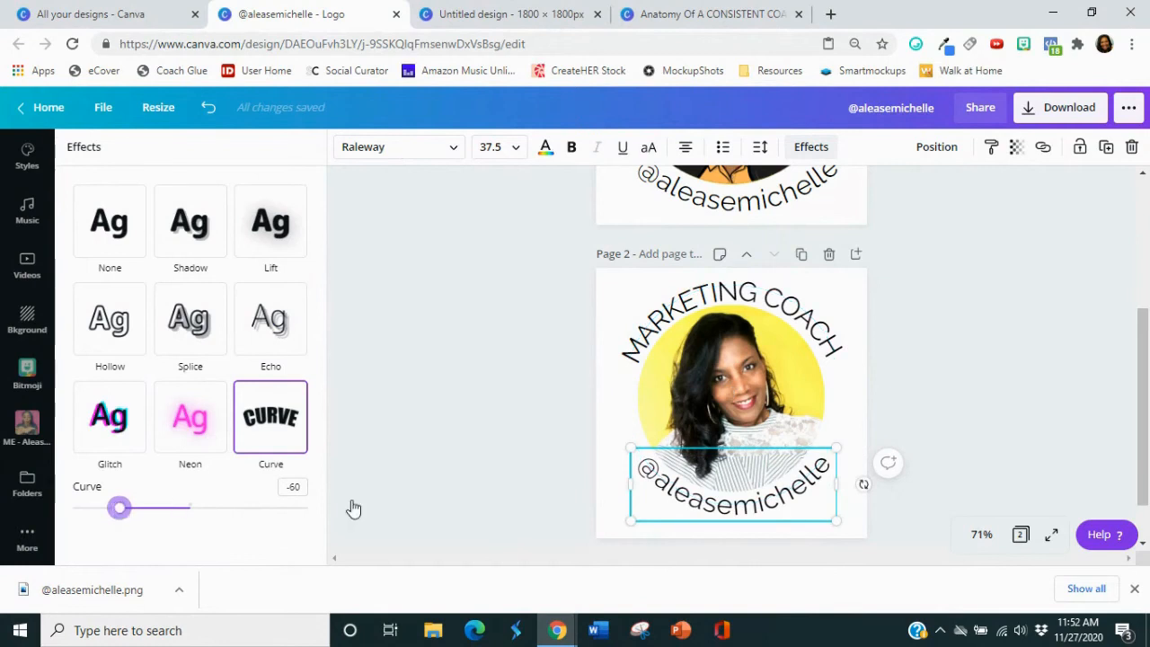
pyautogui.click(986, 390)
pyautogui.click(884, 388)
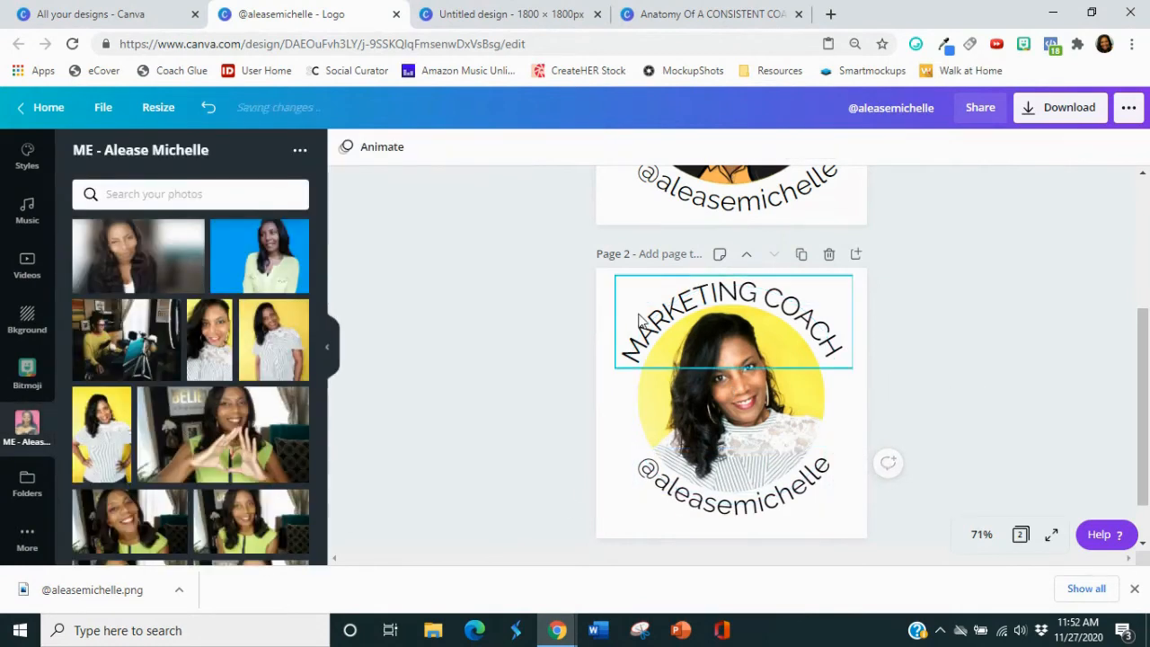
# Select the portrait and both curved texts on page 2 and move them together slightly down.
pyautogui.moveTo(597, 355); pyautogui.dragTo(841, 511)
pyautogui.moveTo(790, 475); pyautogui.dragTo(788, 479)
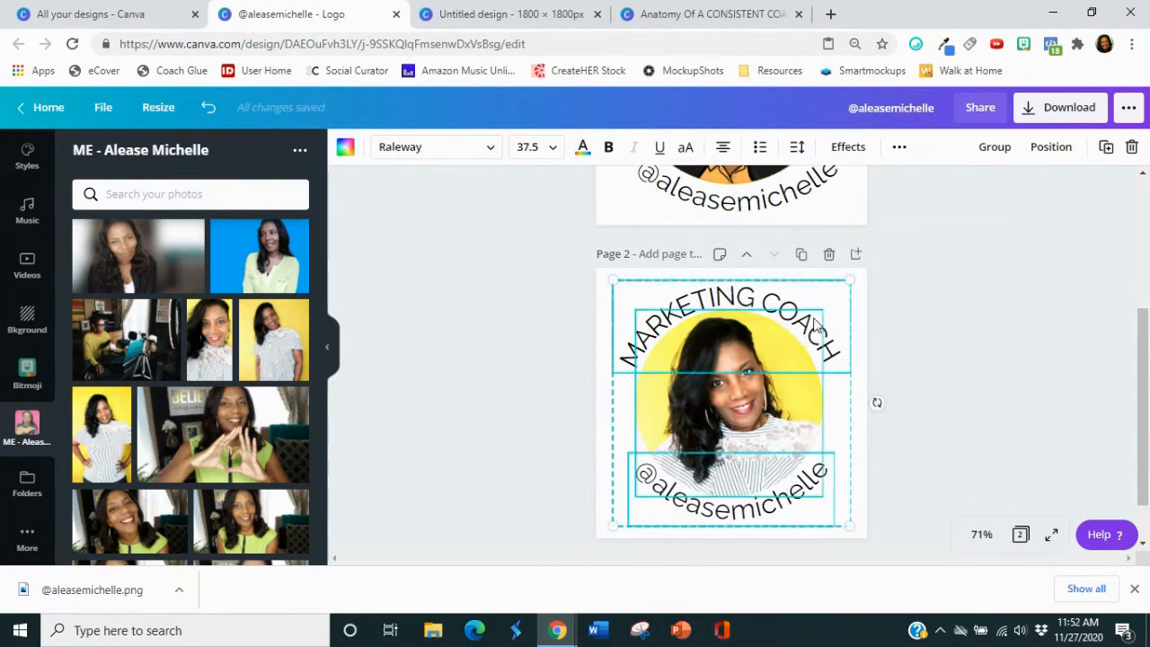
pyautogui.click(960, 334)
# Make the "MARKETING COACH" text on page 2 bold.
pyautogui.doubleClick(826, 319)
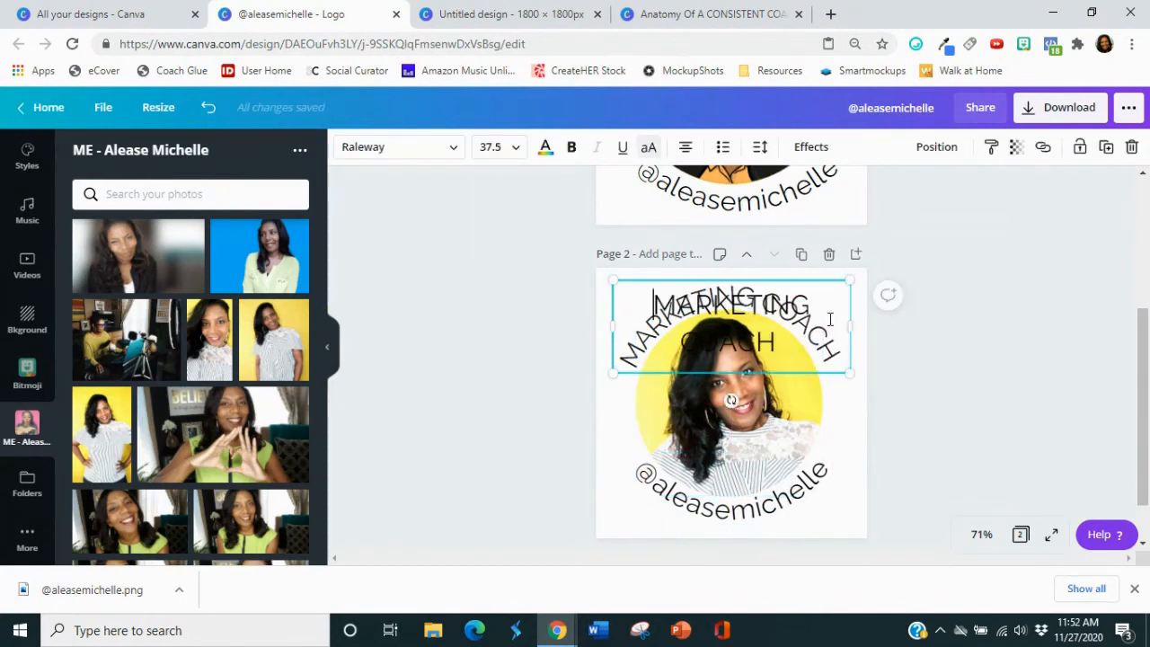
pyautogui.moveTo(655, 306); pyautogui.dragTo(779, 328)
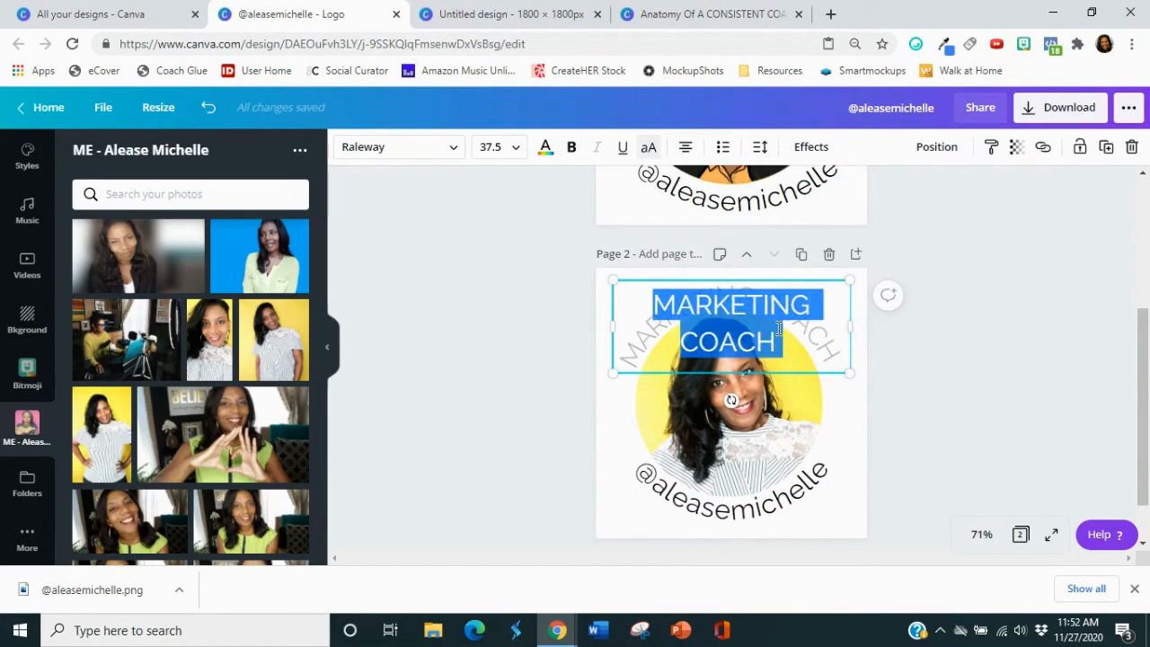
pyautogui.click(574, 152)
pyautogui.click(950, 365)
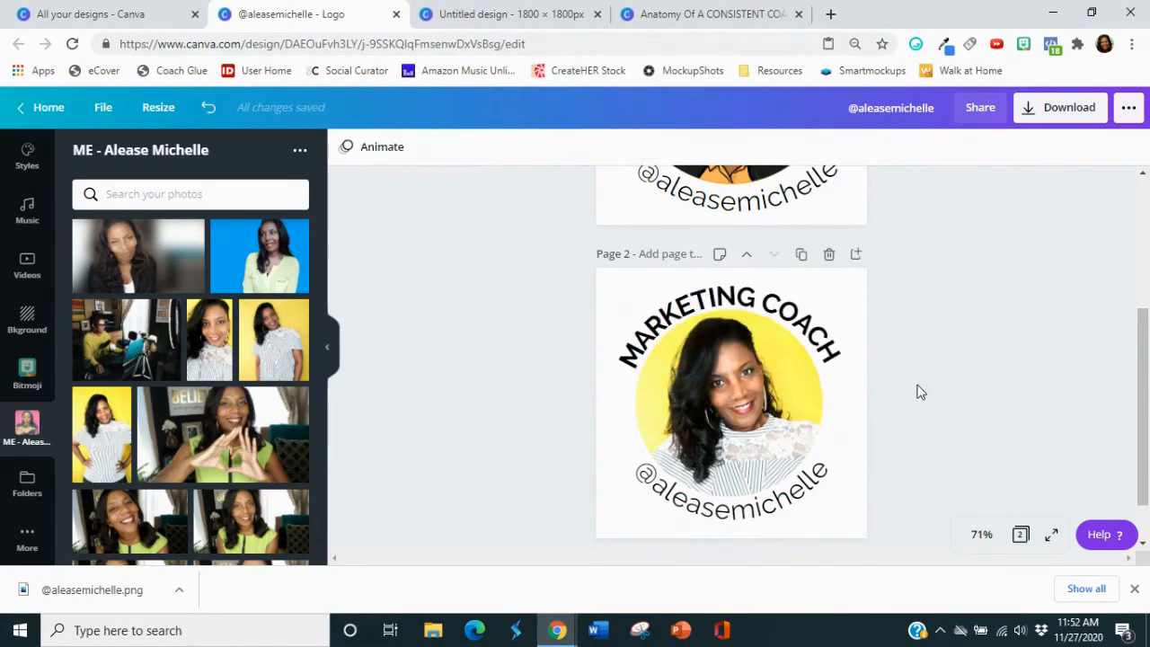
# Group the portrait and both curved texts on page 2 into one object.
pyautogui.moveTo(584, 350); pyautogui.dragTo(870, 536)
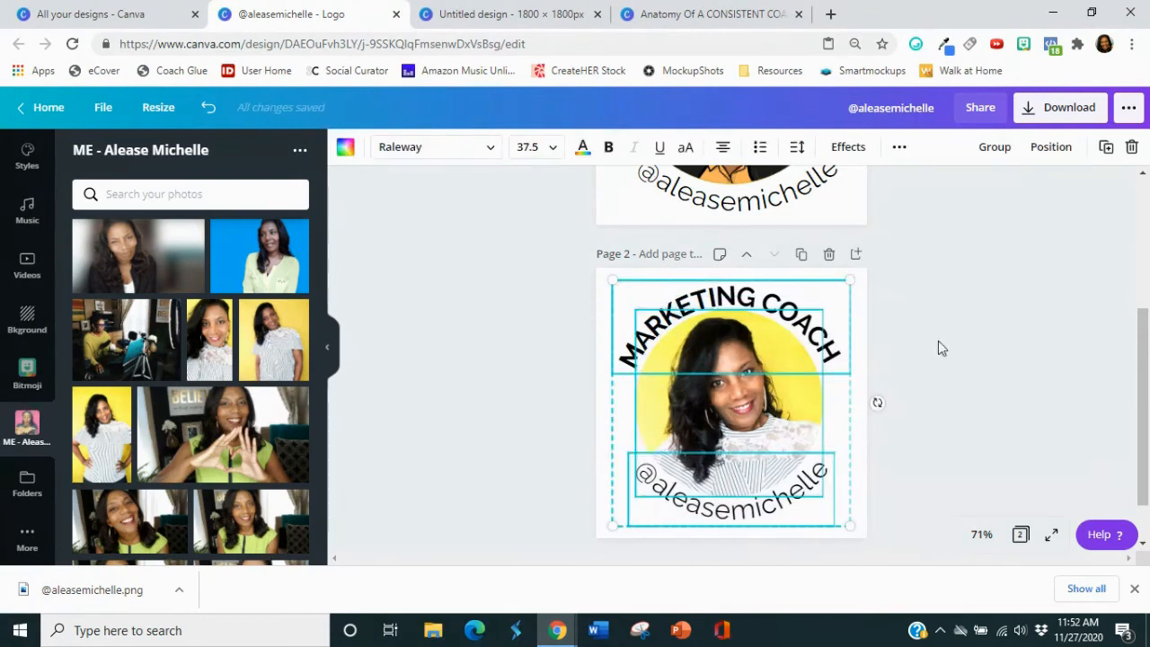
pyautogui.click(995, 149)
pyautogui.click(1025, 365)
pyautogui.moveTo(780, 363); pyautogui.dragTo(778, 364)
pyautogui.click(1001, 404)
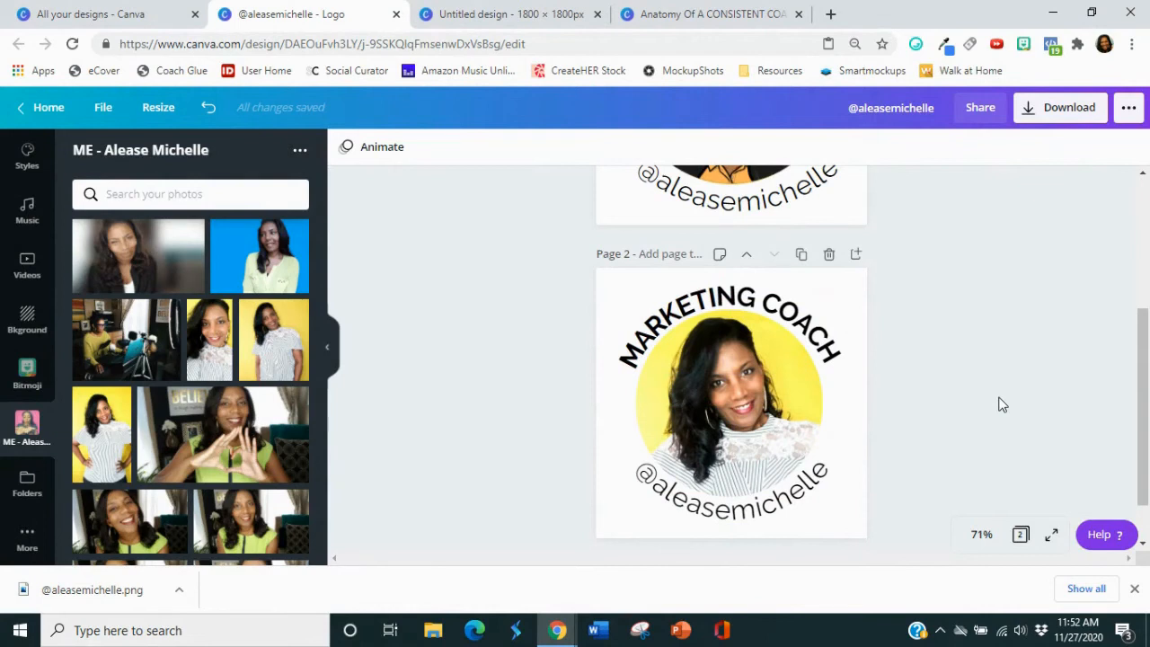
# Collapse the photo library to widen the canvas and copy the grouped photo logo from page 2.
pyautogui.scroll(-3, 317, 352)
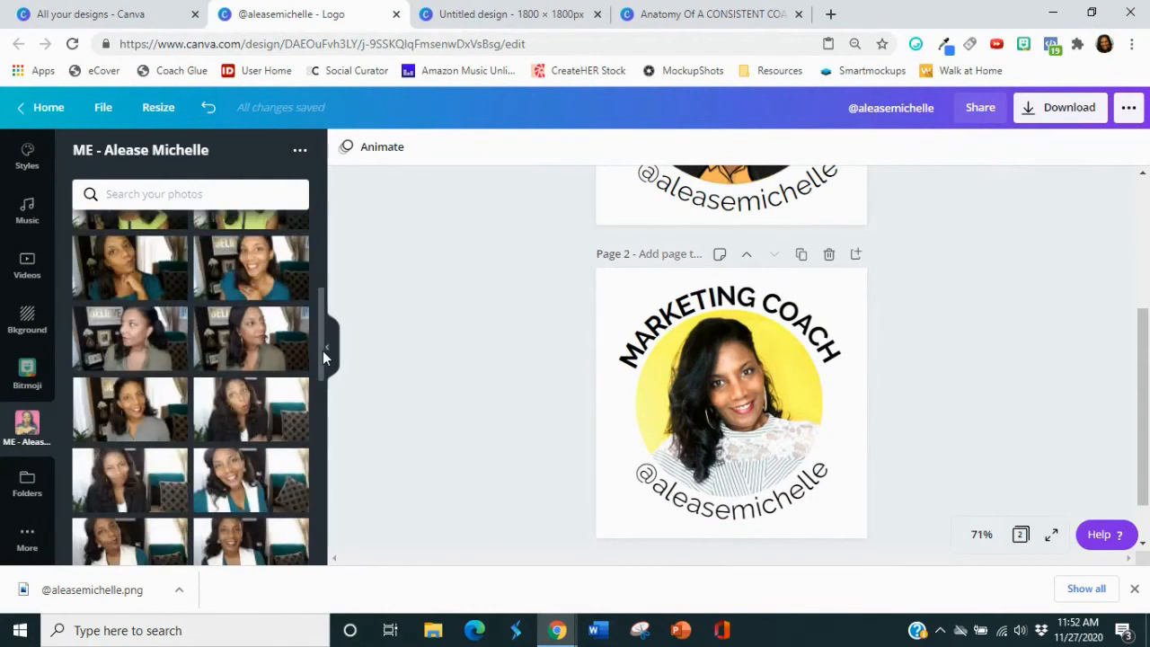
pyautogui.click(326, 348)
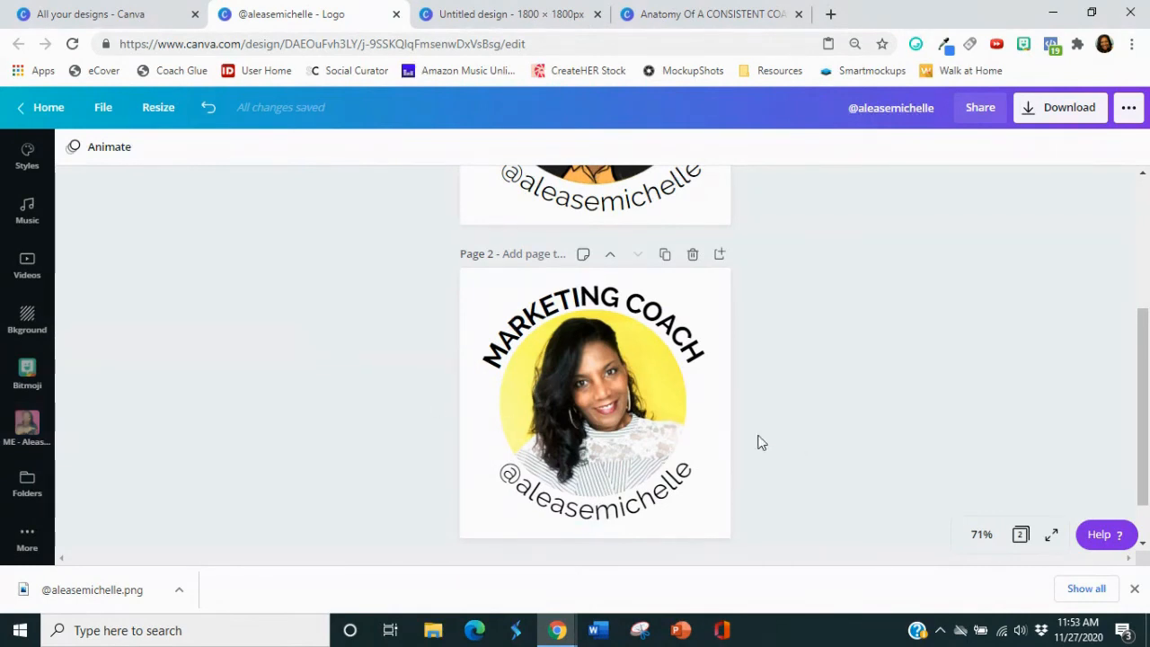
pyautogui.moveTo(465, 303); pyautogui.dragTo(712, 521)
pyautogui.rightClick(662, 451)
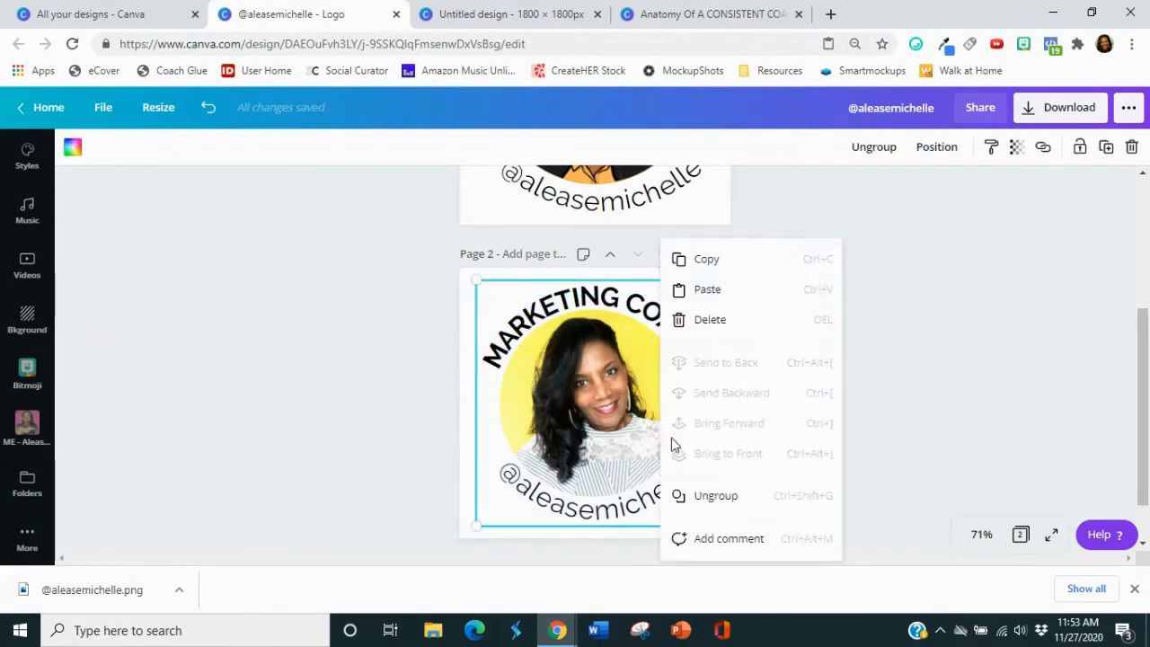
pyautogui.click(706, 260)
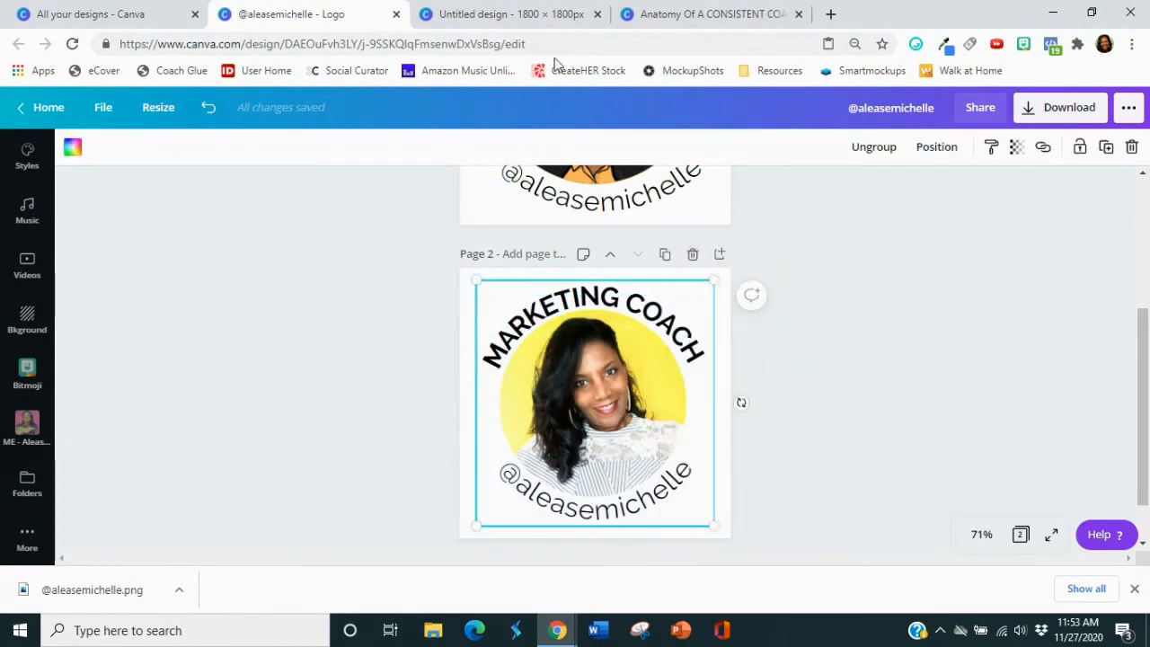
# Switch to the "Anatomy Of A CONSISTENT COACH" design, duplicate page 5 and delete the avatar logo from the copy.
pyautogui.click(509, 14)
pyautogui.click(710, 15)
pyautogui.scroll(-4, 869, 290)
pyautogui.scroll(5, 870, 289)
pyautogui.click(835, 273)
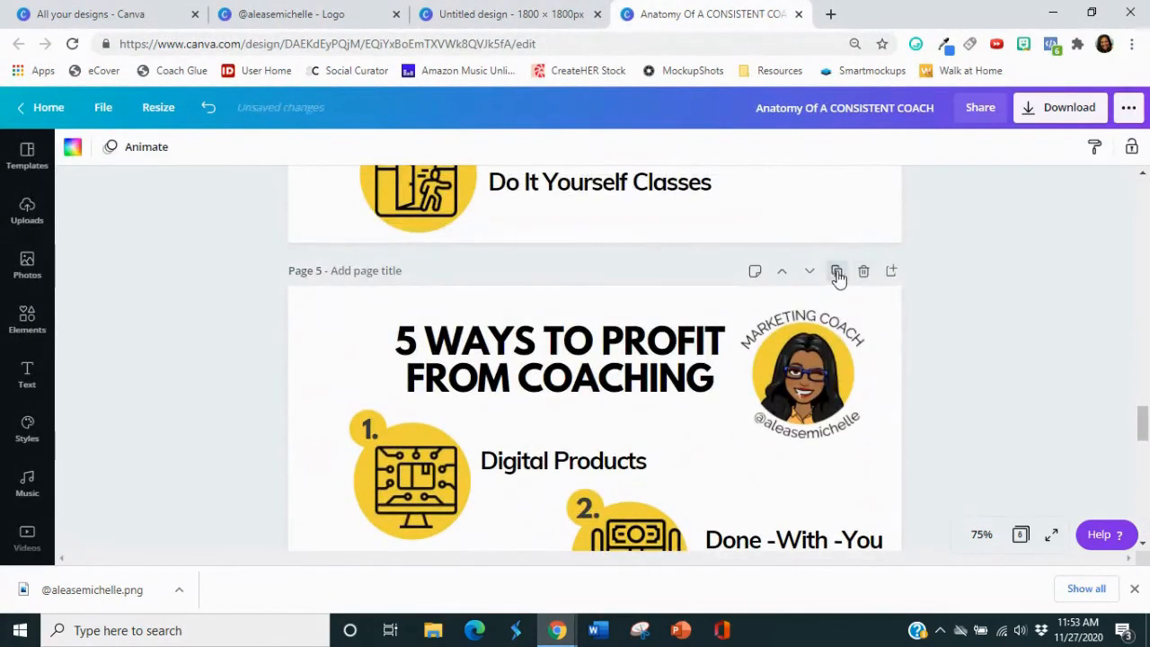
pyautogui.click(813, 388)
pyautogui.press('Delete')
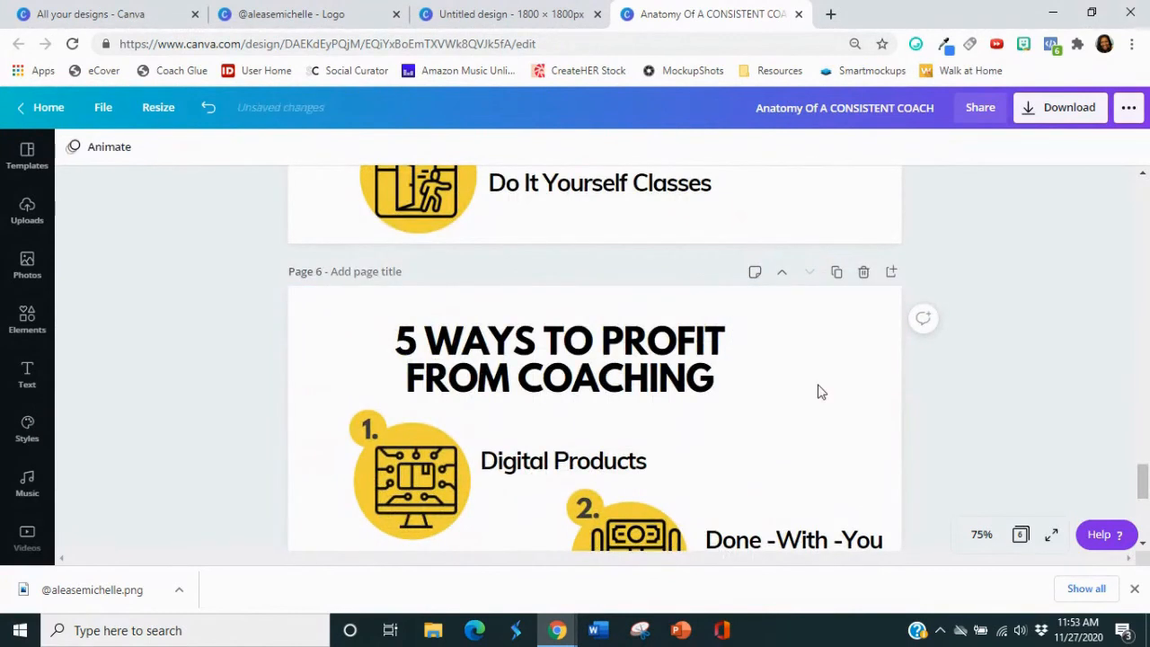
# Paste the photo logo onto page 6, place it beside the "5 WAYS TO PROFIT" title and resize it to about 257 × 266.
pyautogui.rightClick(829, 410)
pyautogui.click(876, 455)
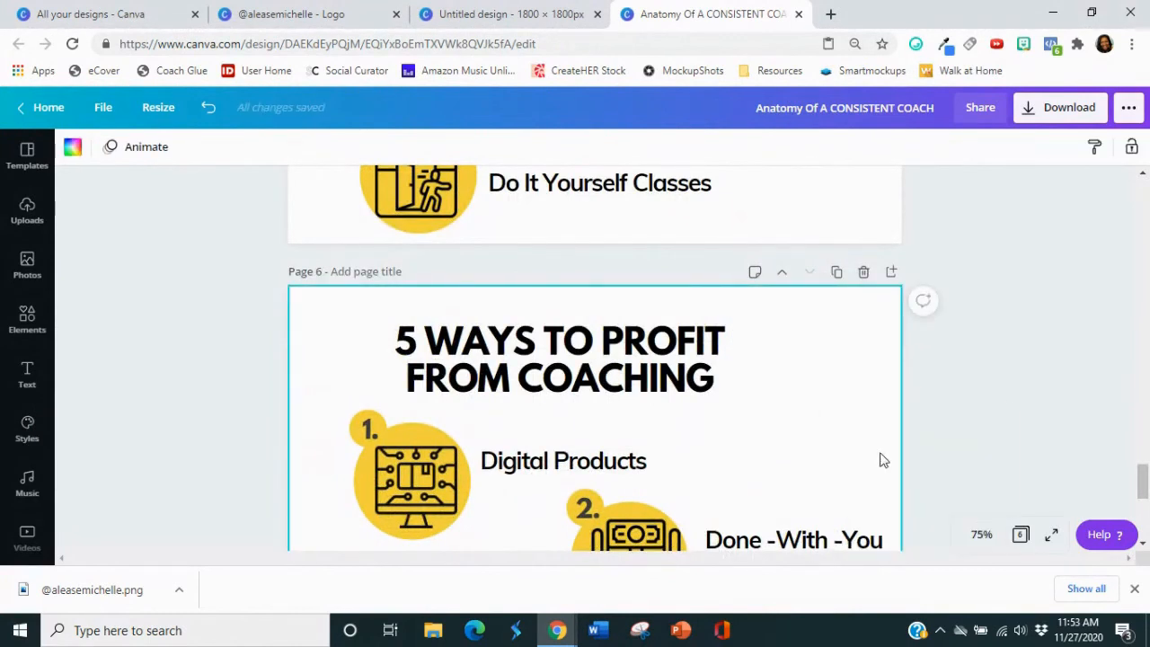
pyautogui.moveTo(476, 441); pyautogui.dragTo(824, 424)
pyautogui.moveTo(904, 282); pyautogui.dragTo(784, 405)
pyautogui.moveTo(732, 473); pyautogui.dragTo(813, 377)
pyautogui.moveTo(870, 452); pyautogui.dragTo(881, 456)
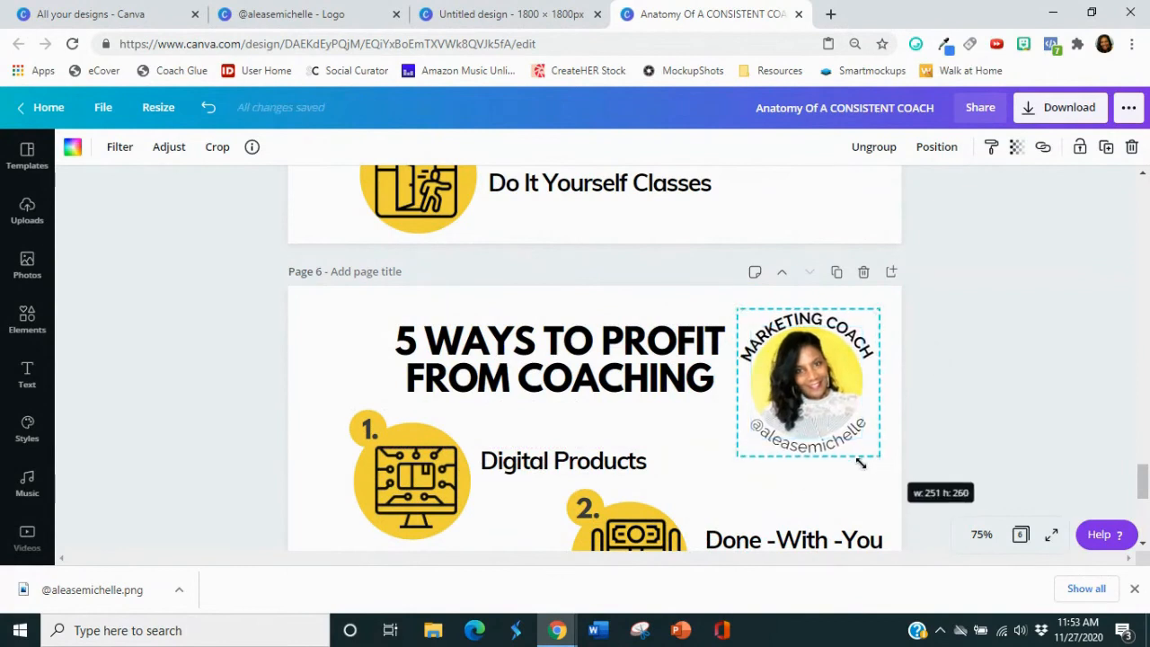
pyautogui.moveTo(737, 457); pyautogui.dragTo(734, 461)
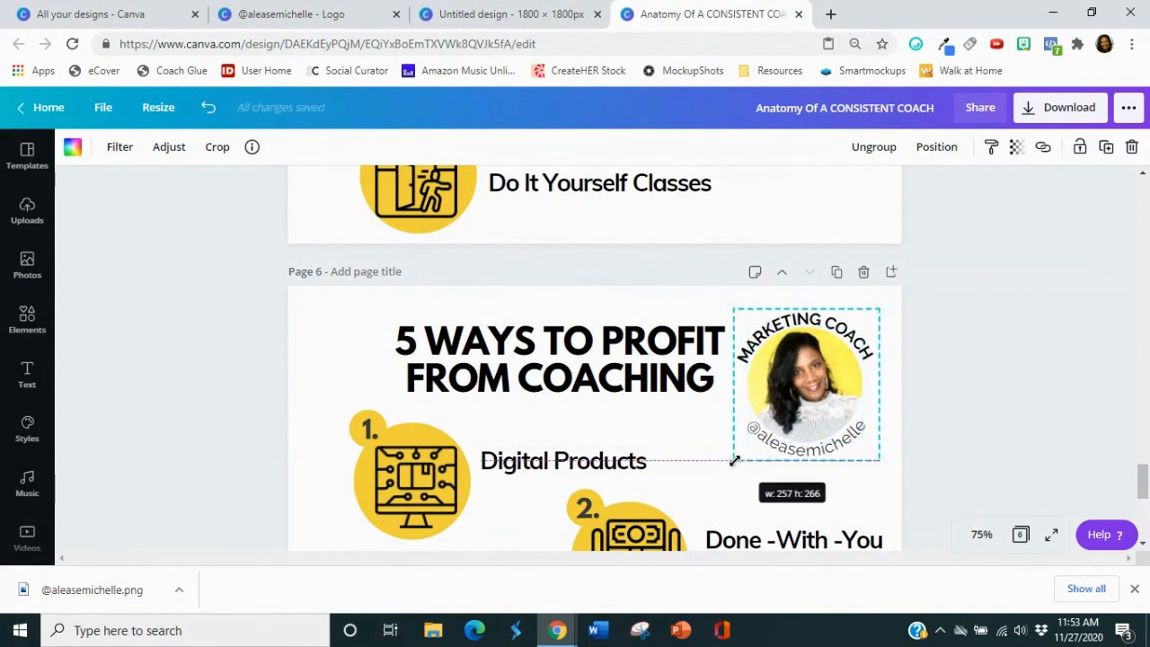
pyautogui.click(1001, 428)
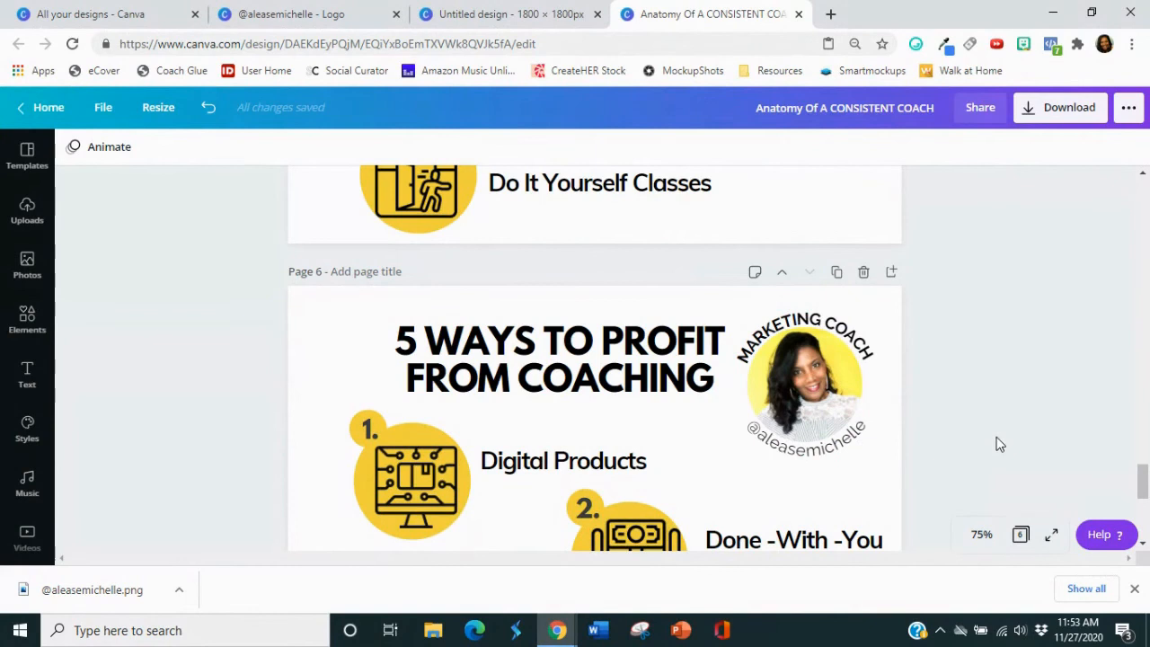
# View the design at 50% zoom and shrink the photo logo on page 6 slightly.
pyautogui.click(980, 536)
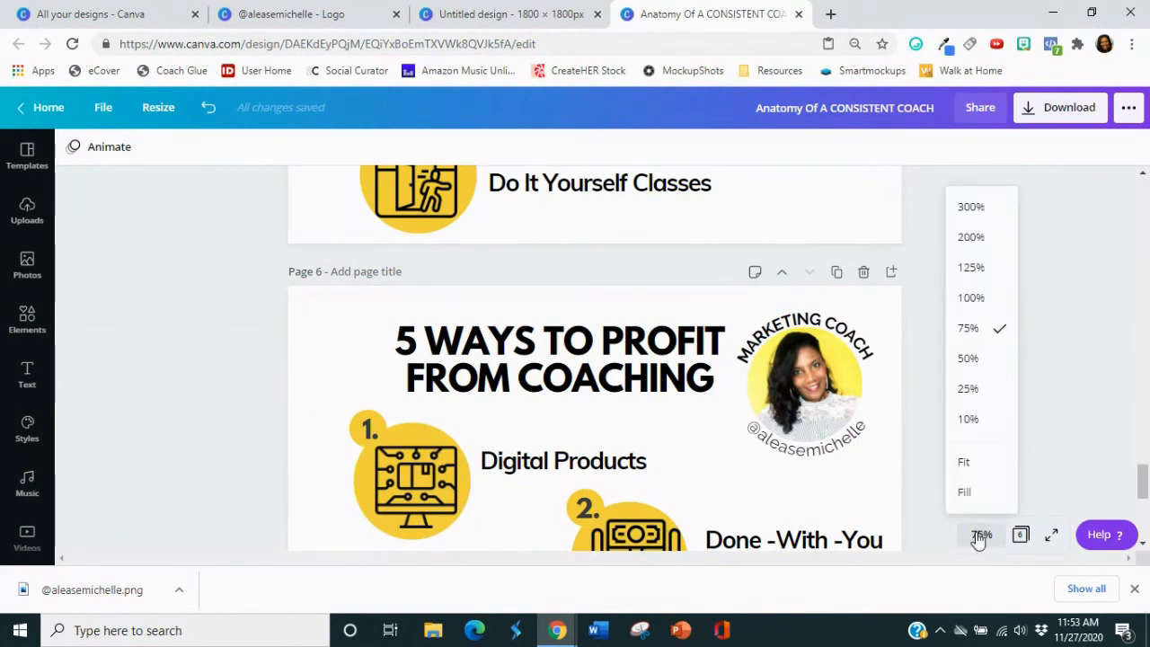
pyautogui.click(967, 361)
pyautogui.scroll(-2, 954, 367)
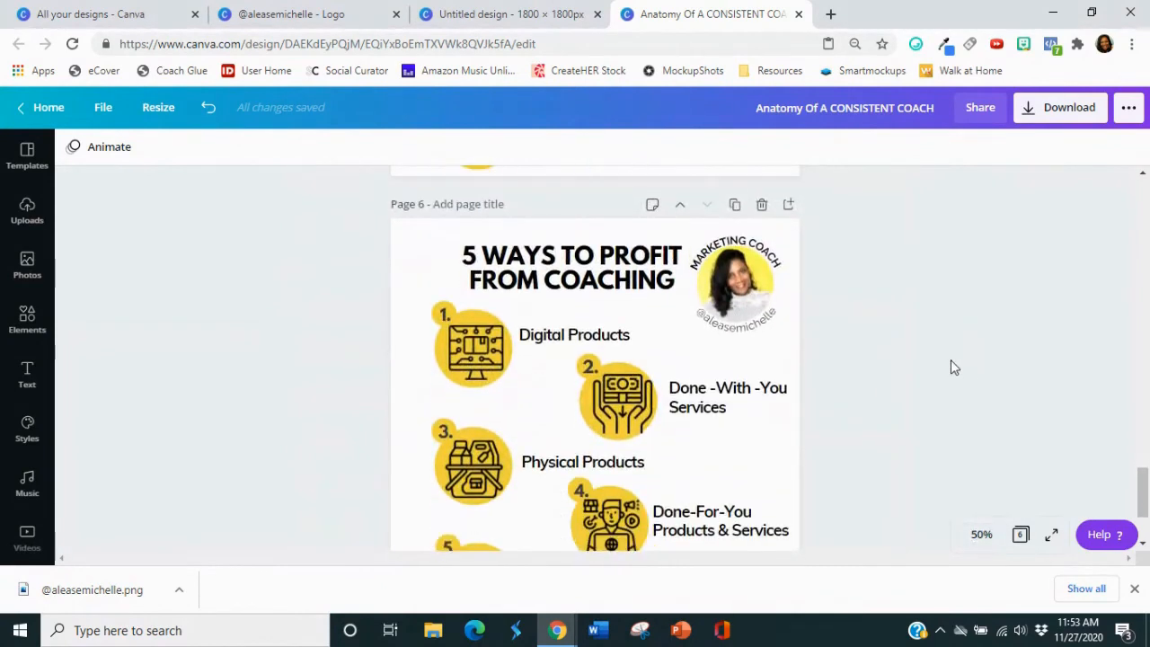
pyautogui.scroll(1, 954, 367)
pyautogui.click(776, 326)
pyautogui.moveTo(781, 334); pyautogui.dragTo(770, 322)
pyautogui.click(906, 304)
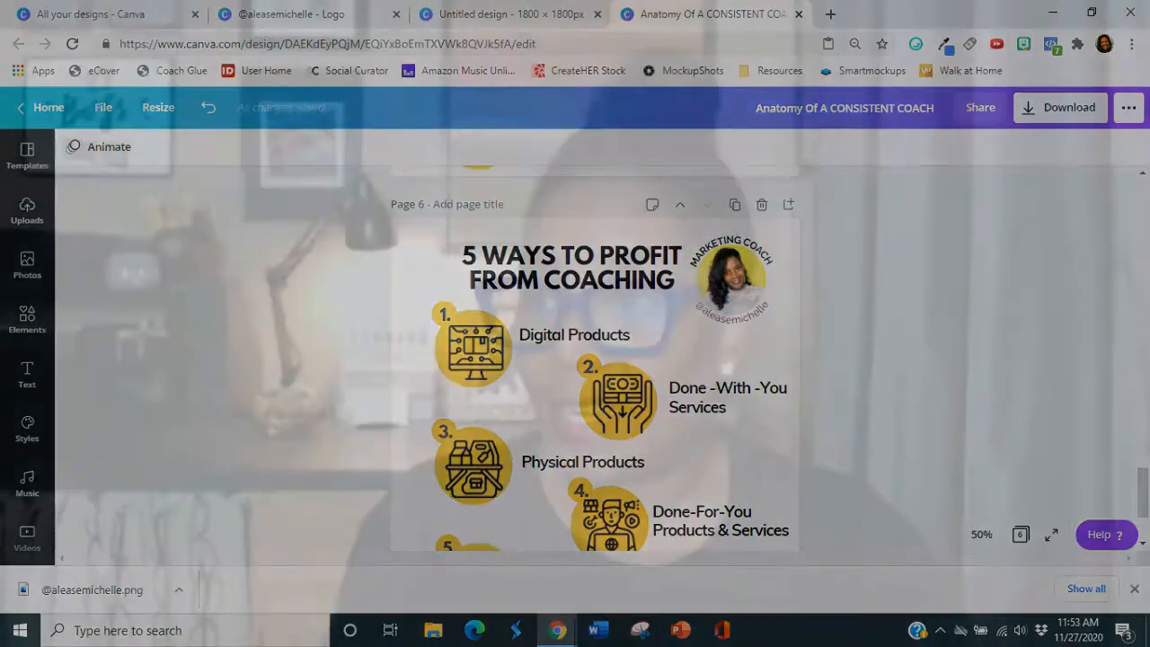